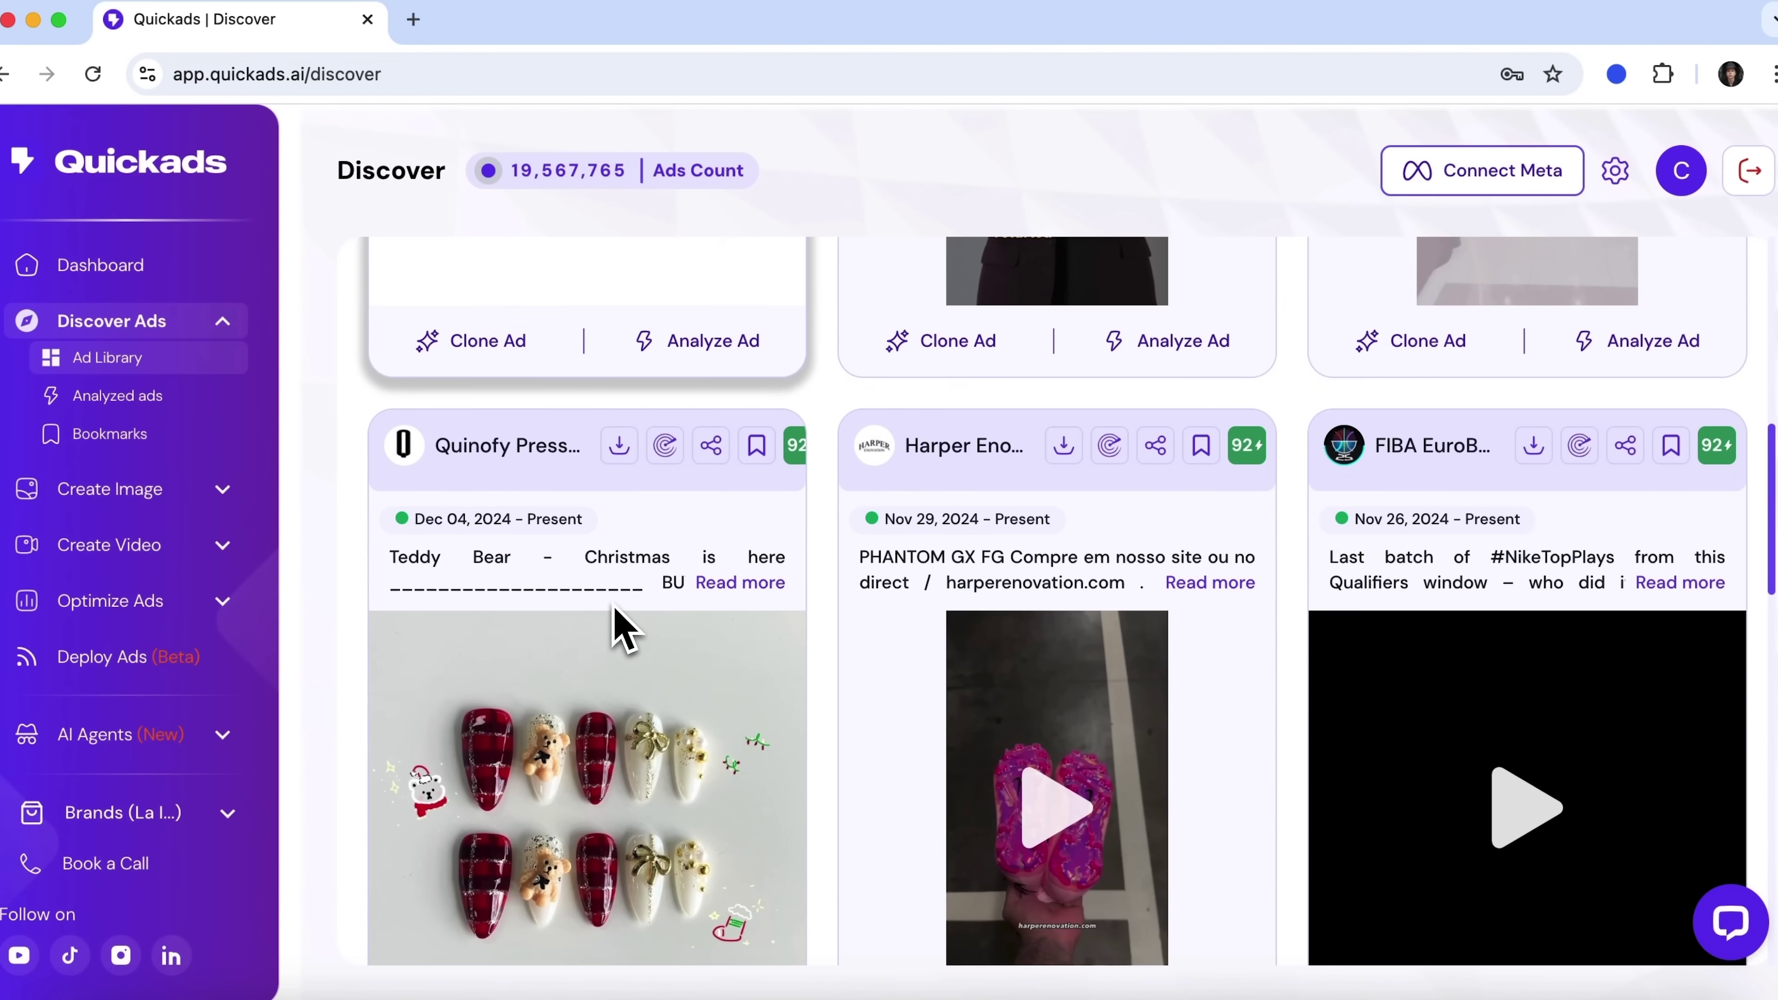
# Scroll down the Quickads website to the 'Create Ads That Convert' section
pyautogui.scroll(-5, 616, 624)
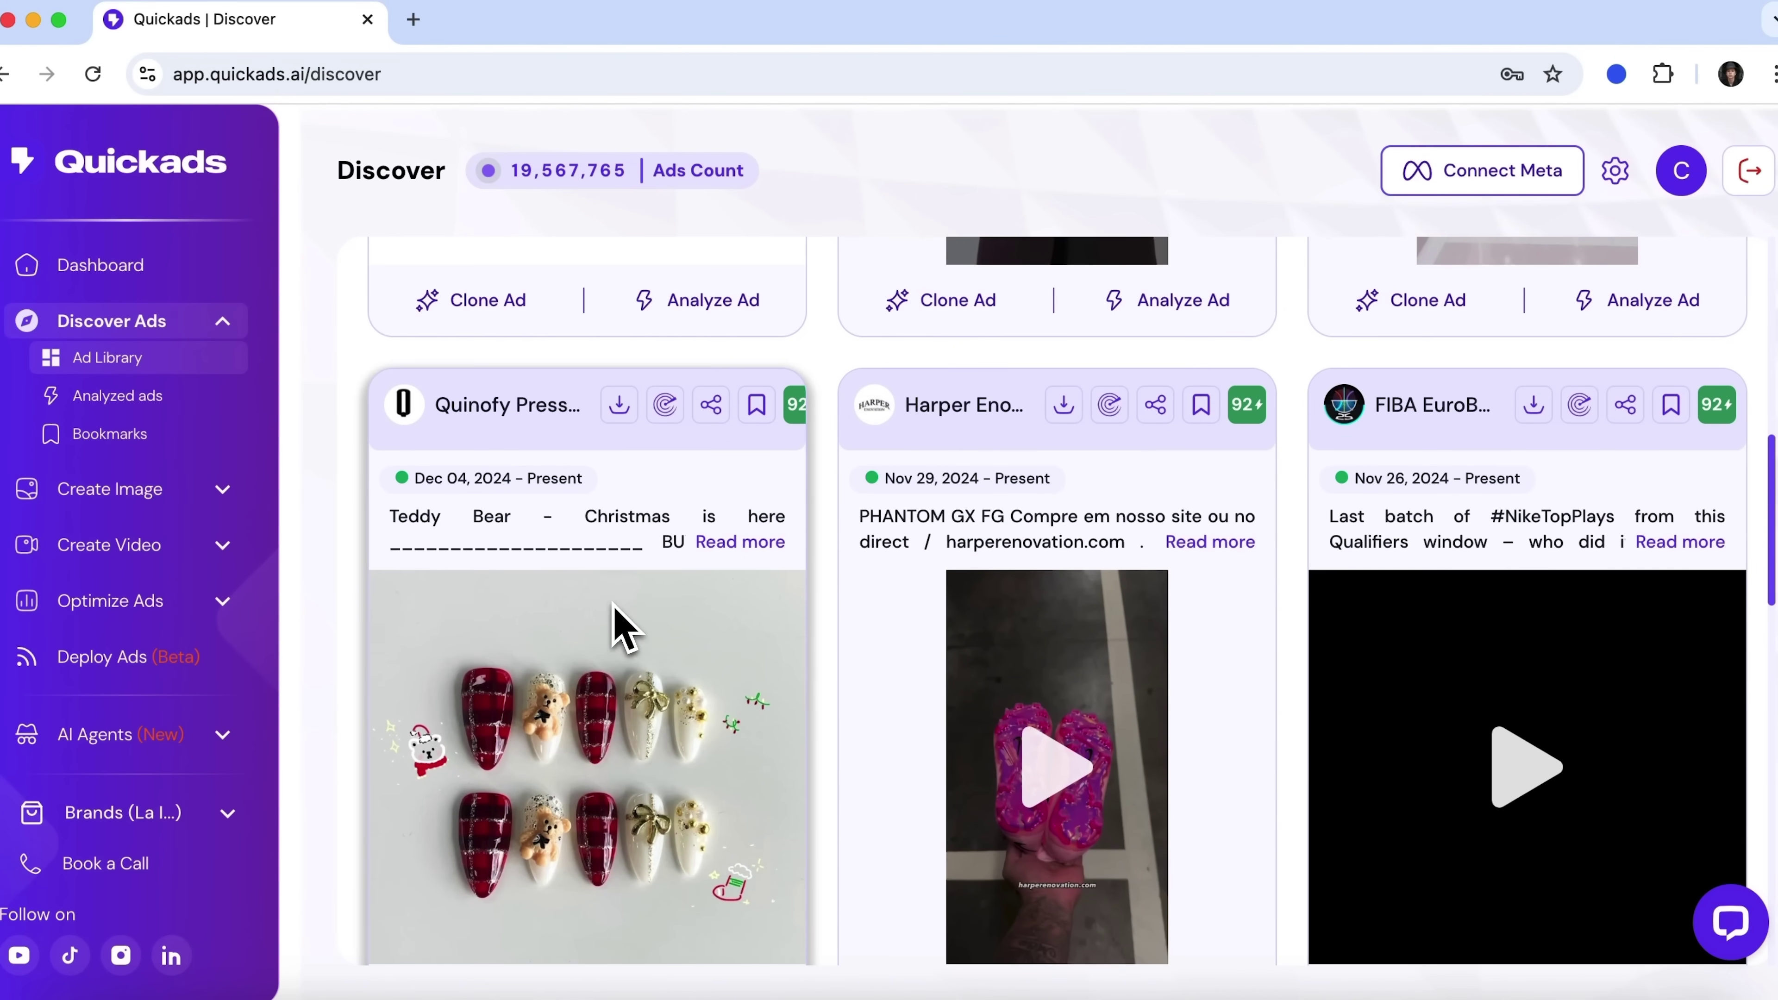
pyautogui.scroll(-3, 620, 629)
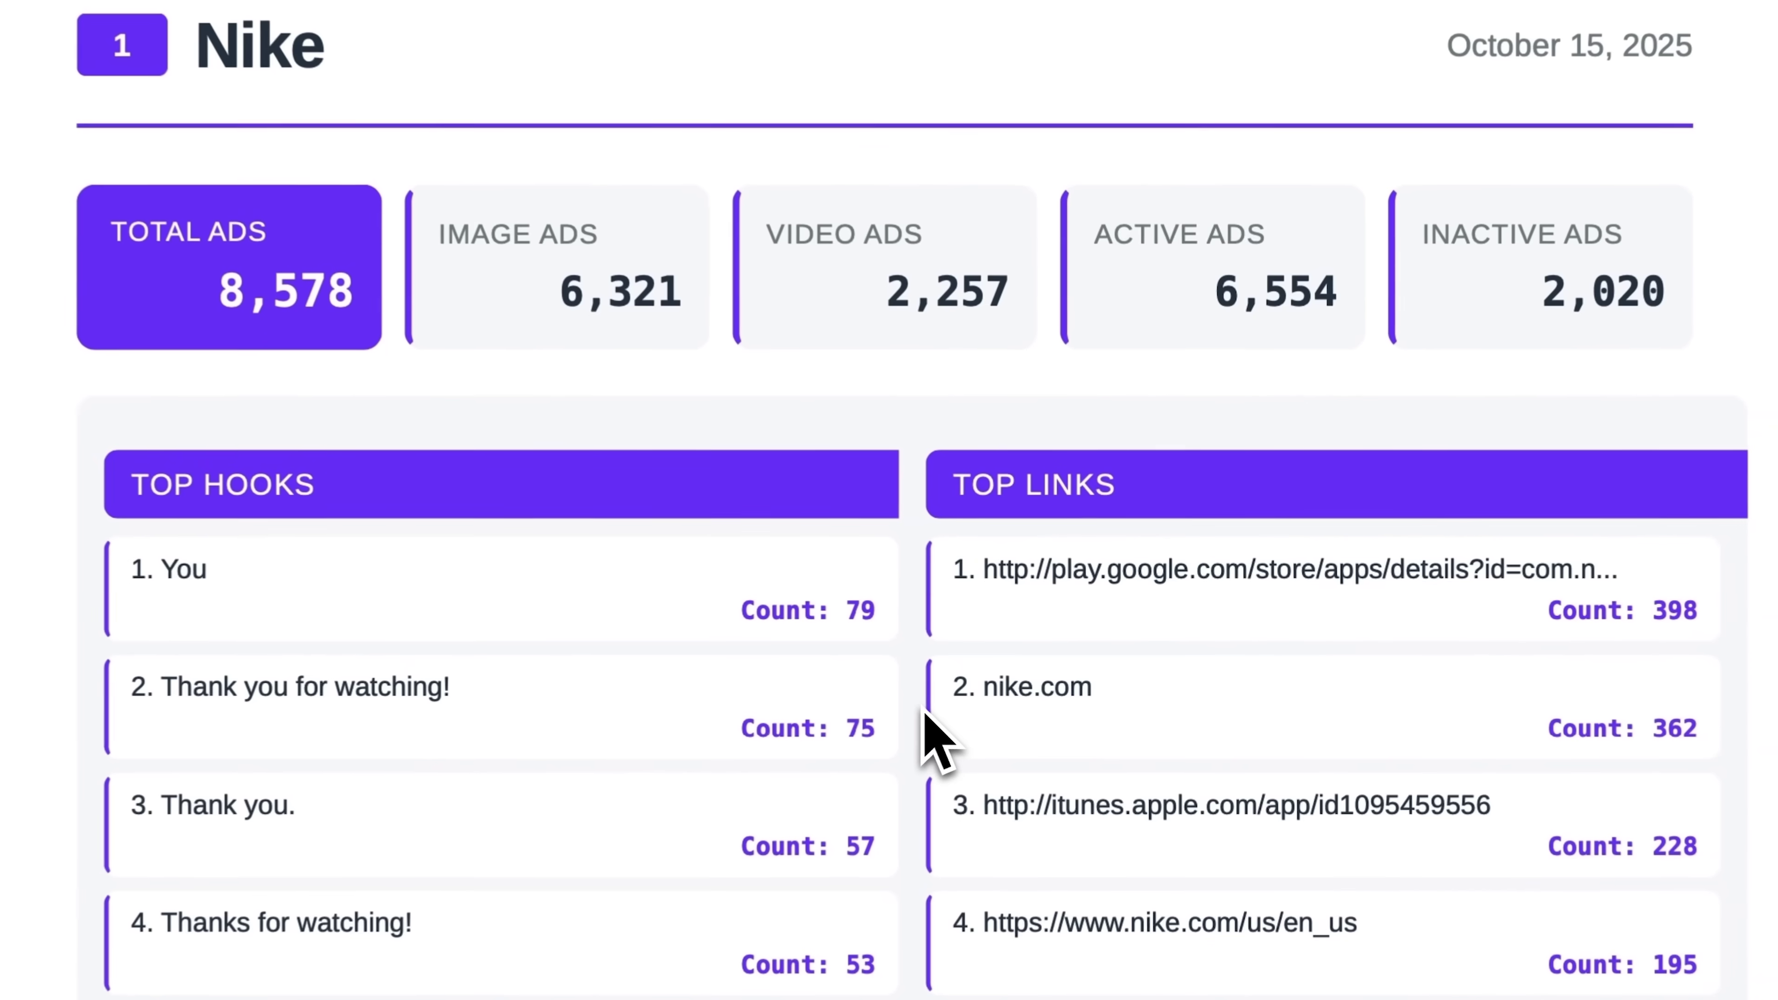
pyautogui.scroll(-10, 926, 709)
pyautogui.scroll(-6, 926, 709)
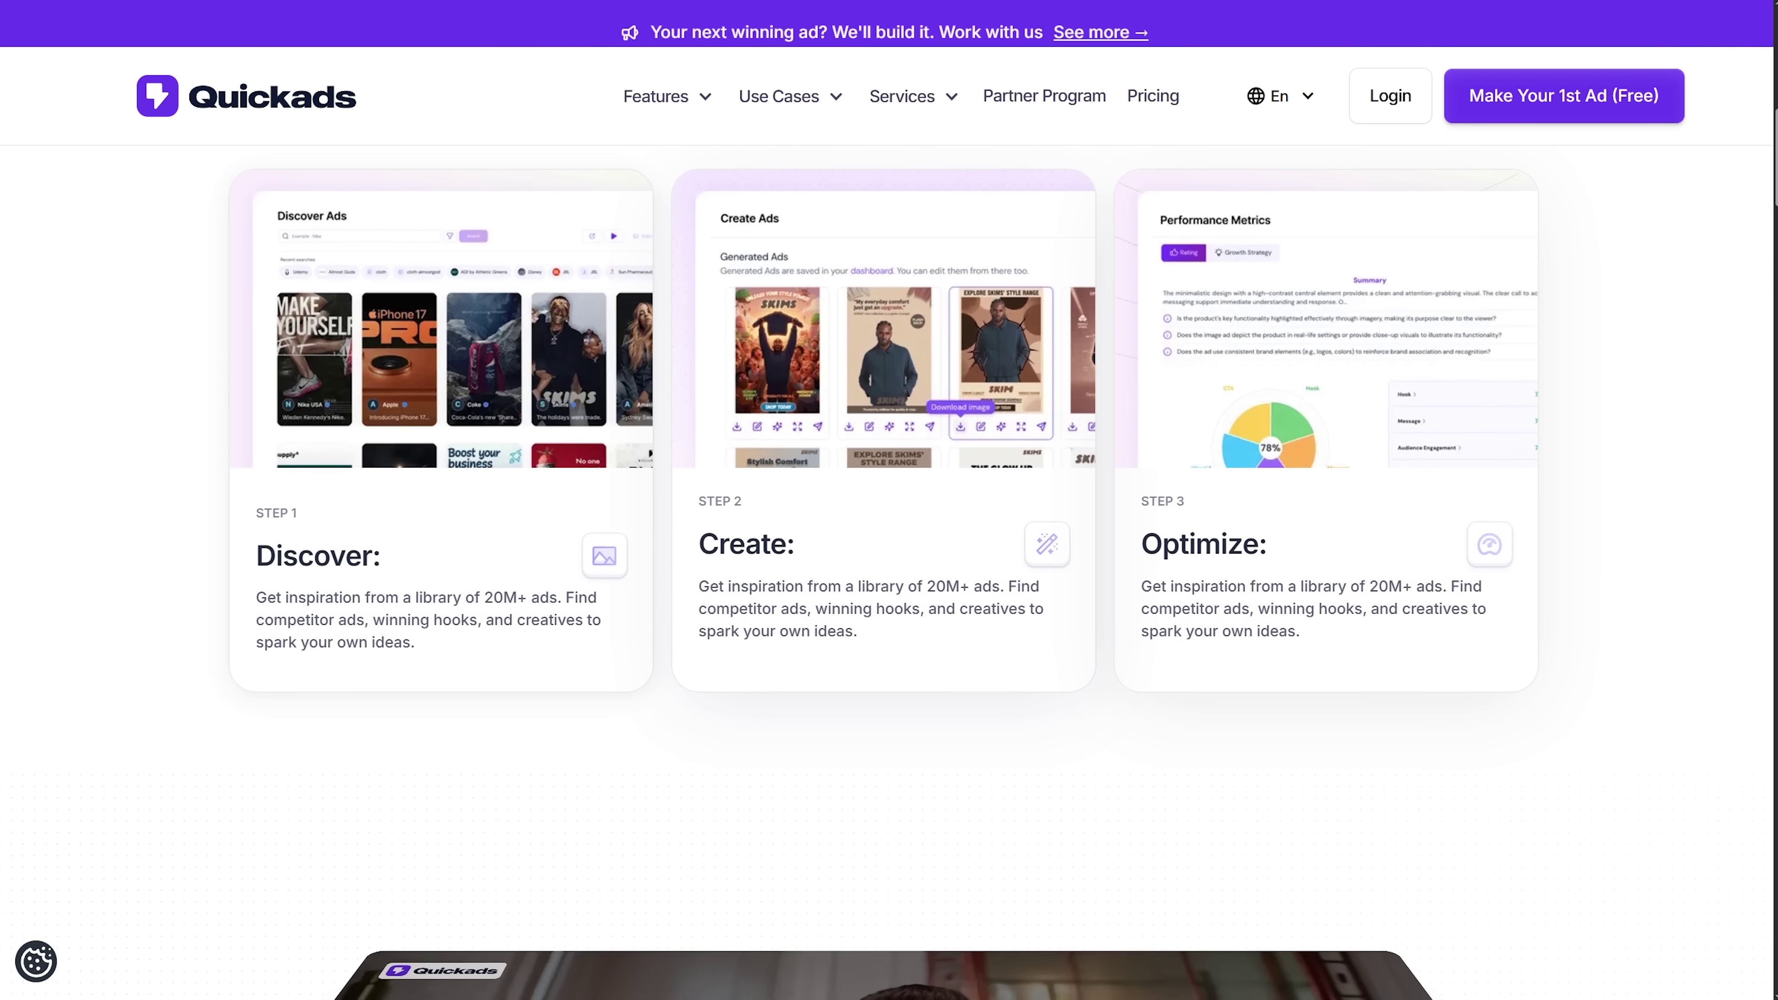
pyautogui.scroll(-5, 889, 500)
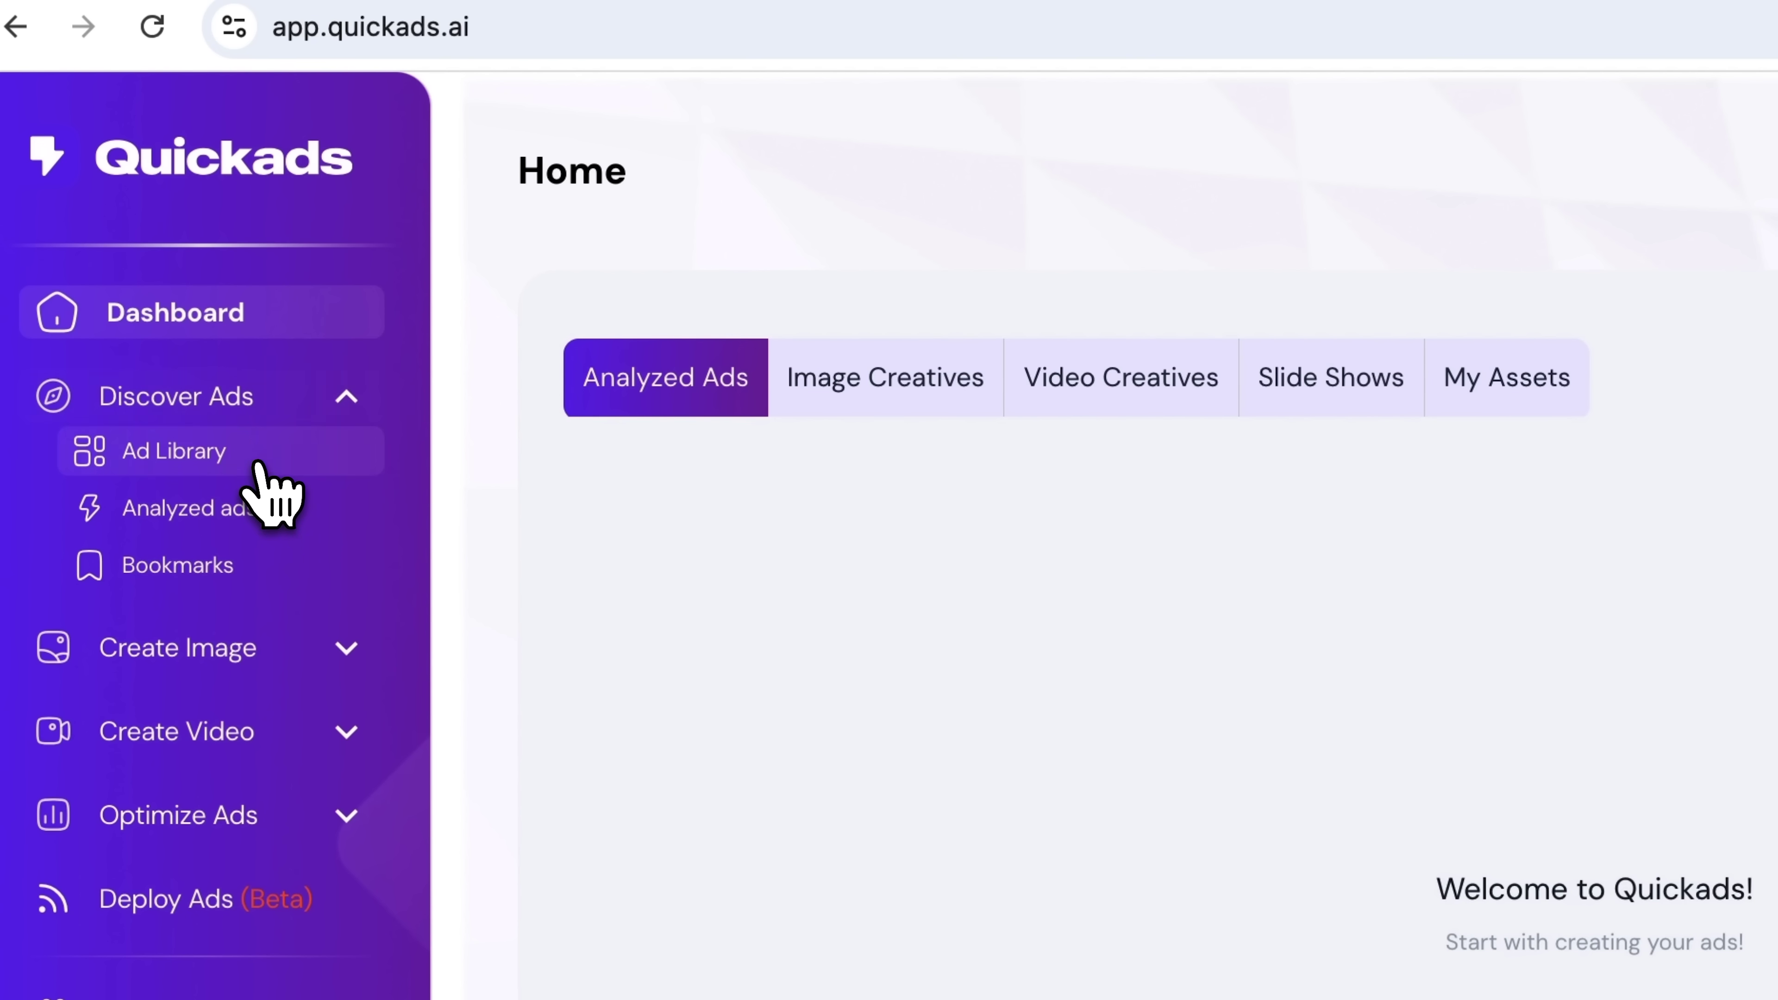
# Open the Discover ad library, then view the Create Image Ads, Create Video Ads and Optimize & Publish tour tabs
pyautogui.click(258, 464)
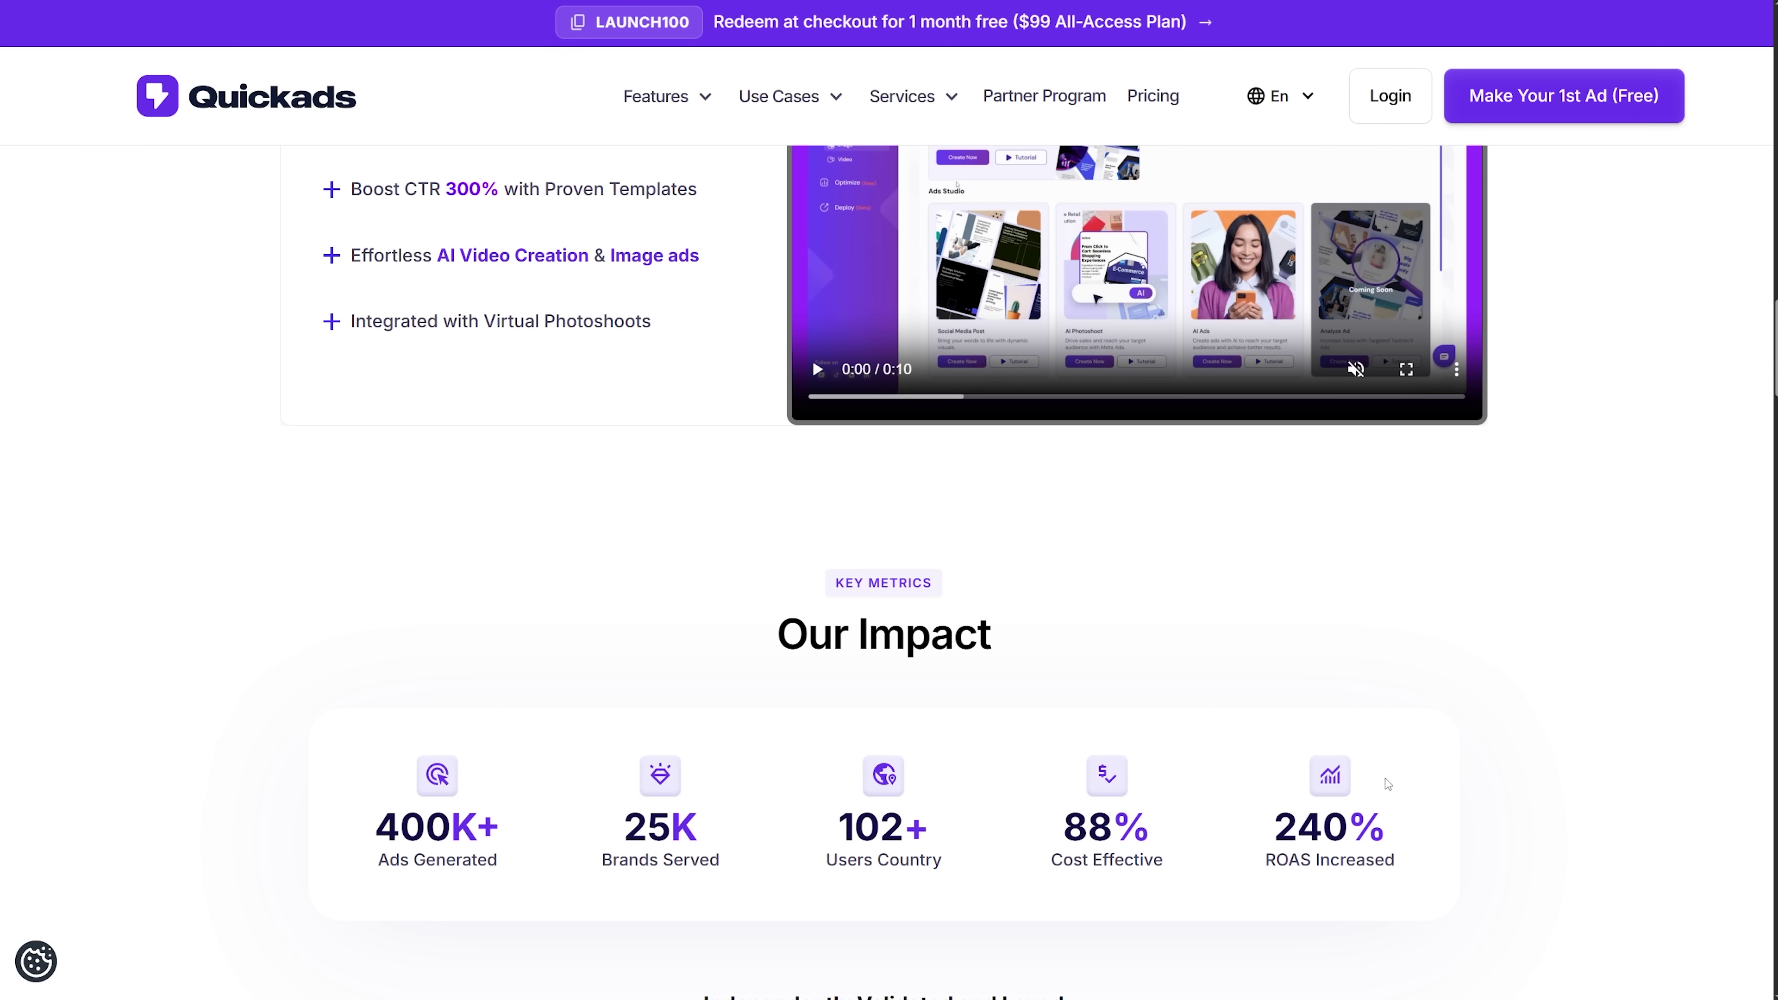
pyautogui.scroll(-6, 1389, 783)
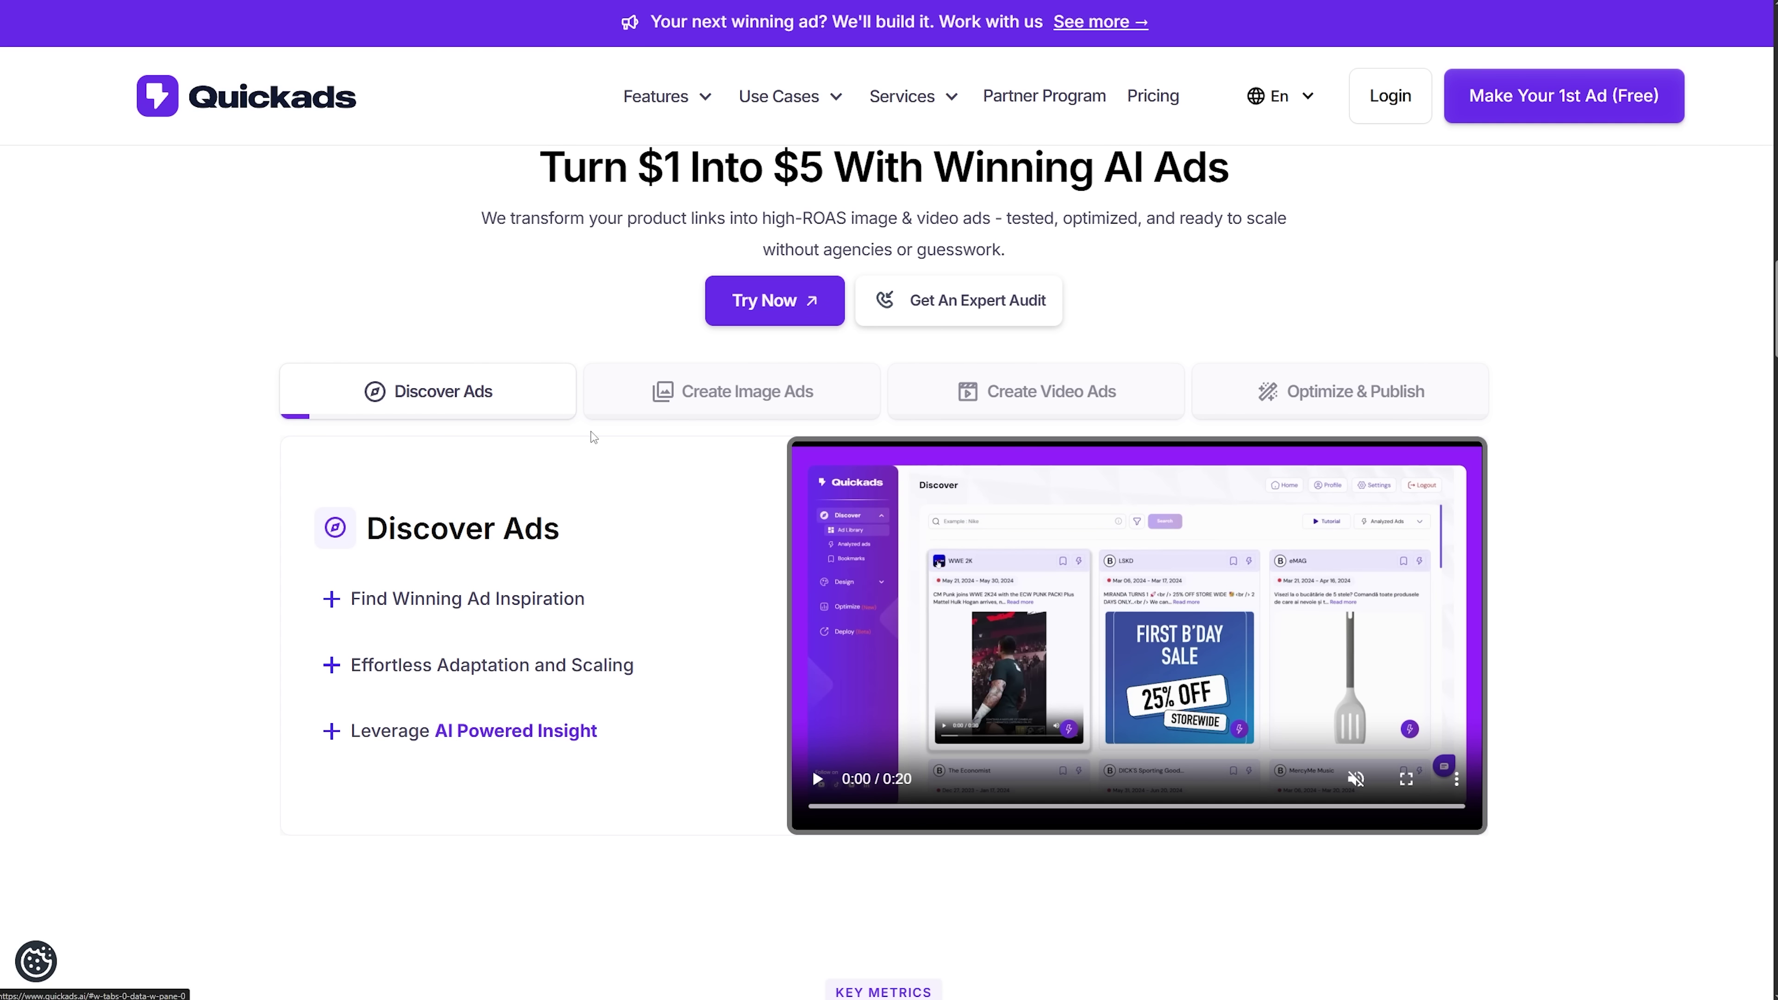
pyautogui.click(691, 409)
pyautogui.click(1036, 395)
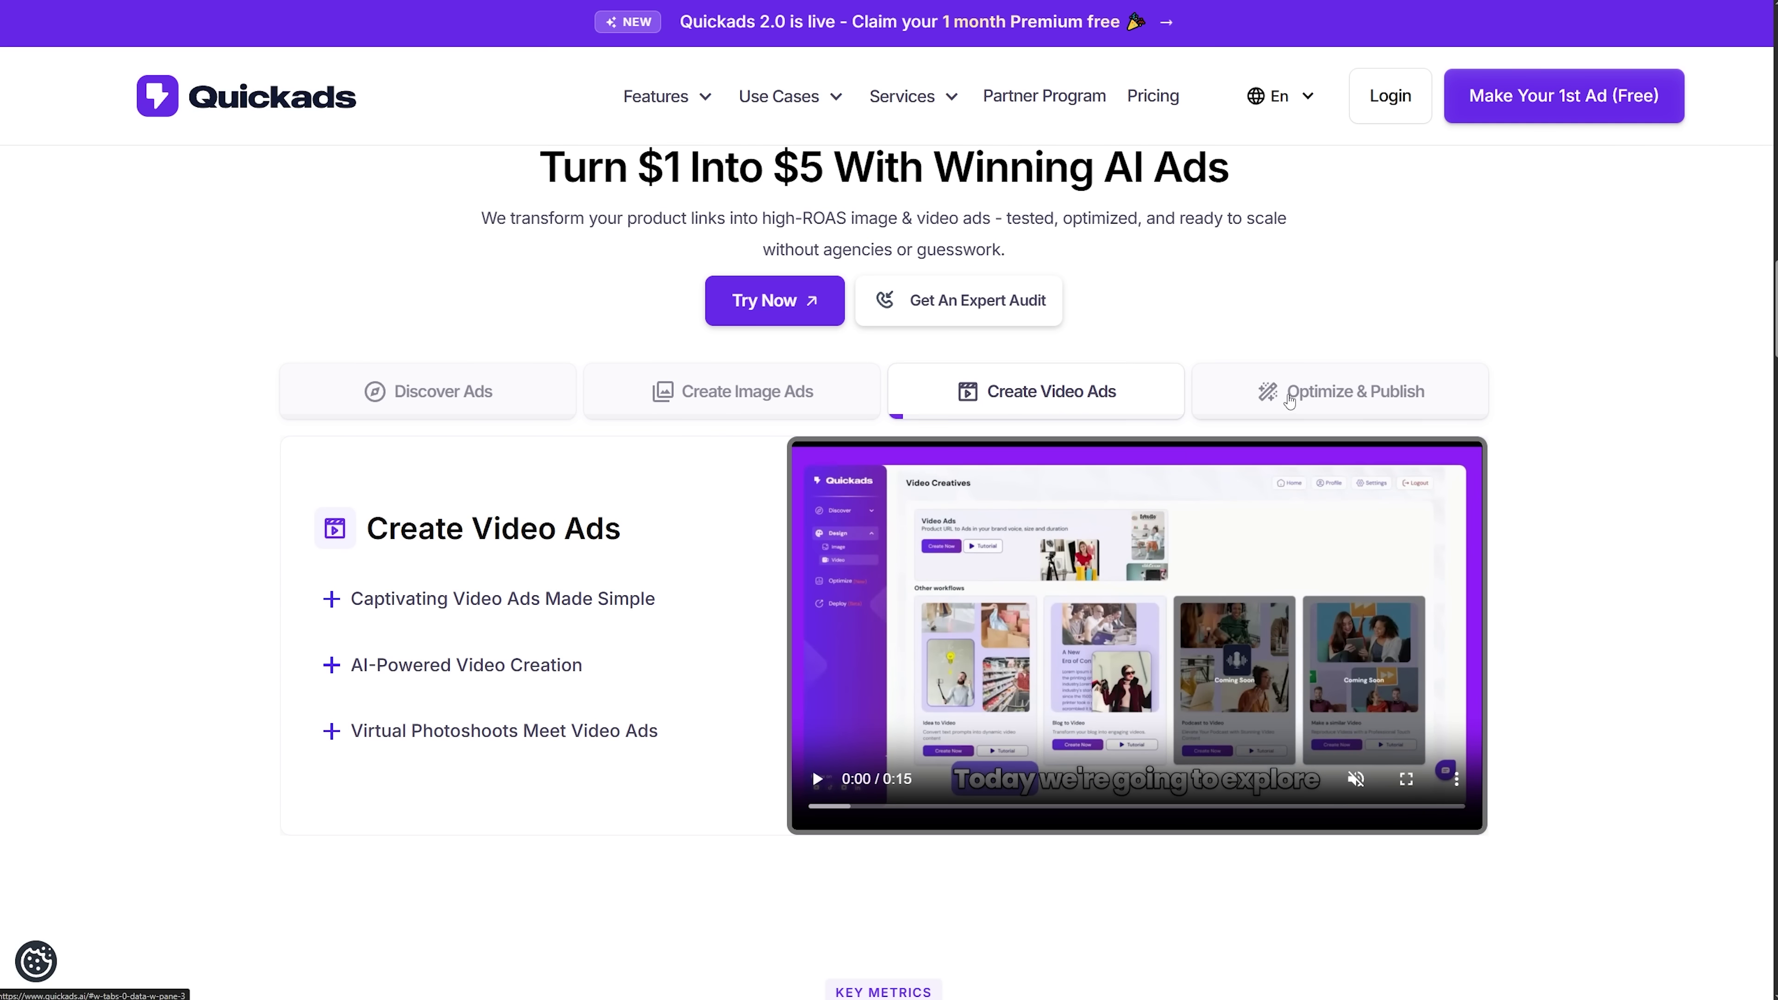
pyautogui.click(1296, 398)
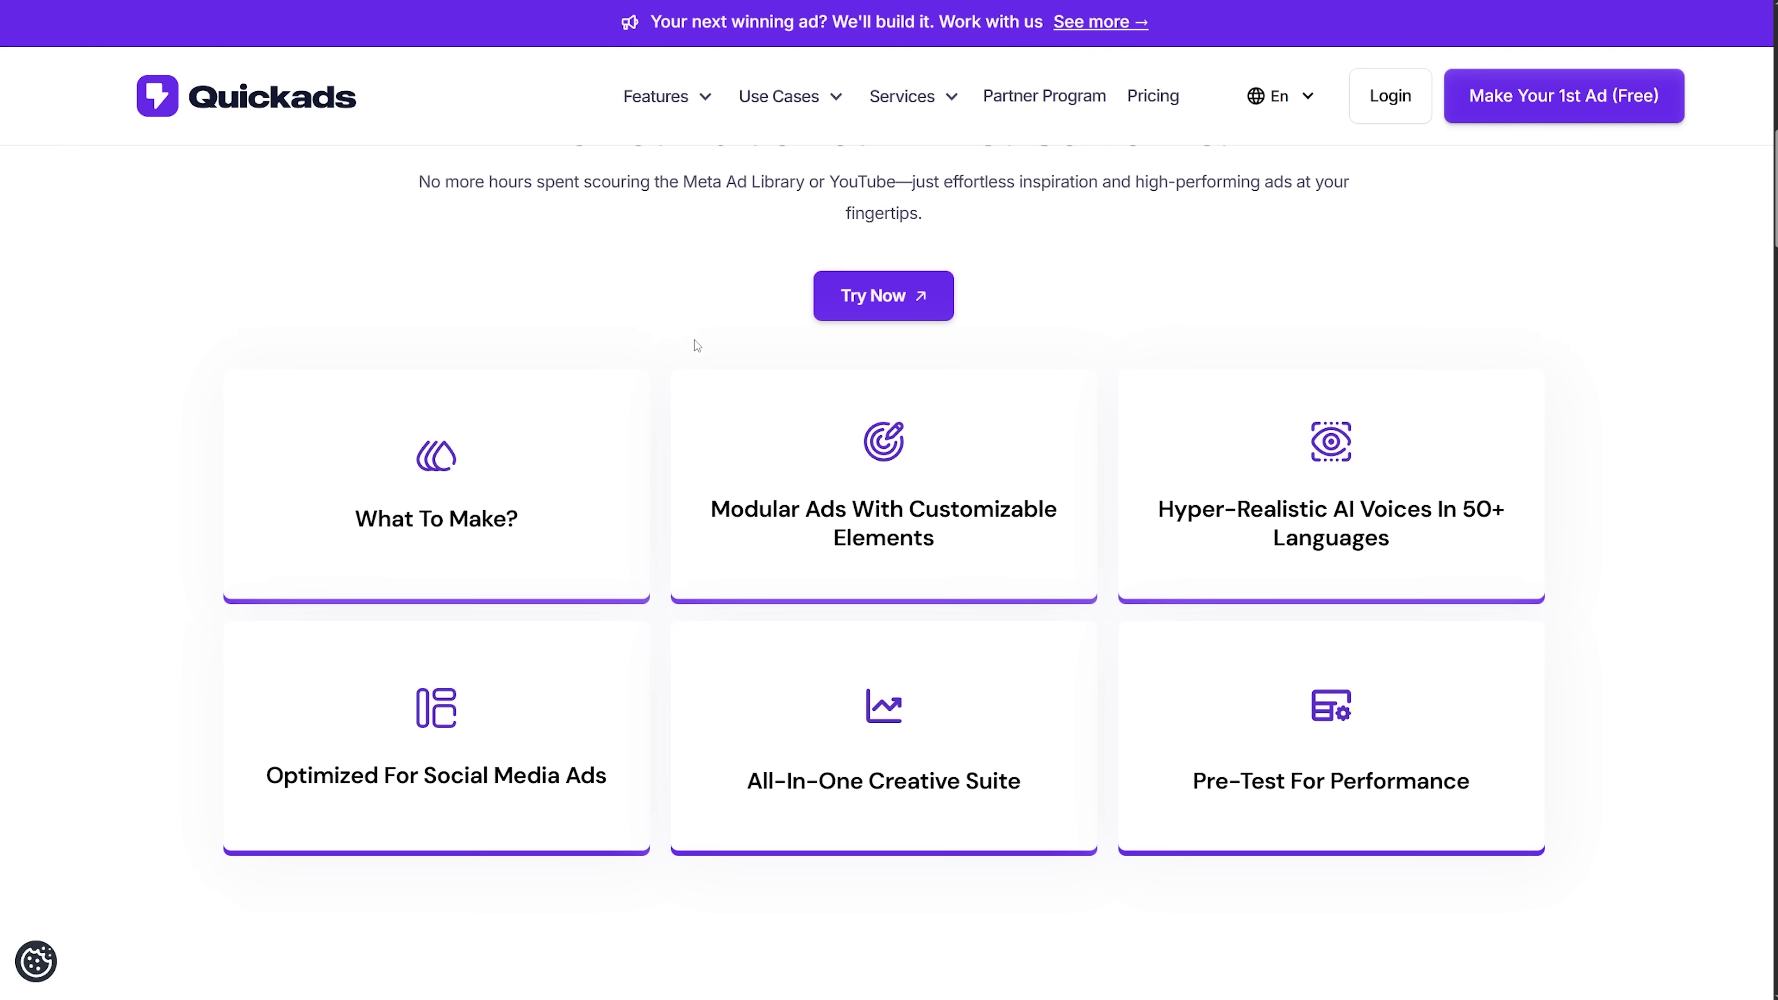
# View Furniture Product Photoshoots examples and B Roll media type choices, then open Adam - Creative Spy
pyautogui.scroll(-1, 695, 346)
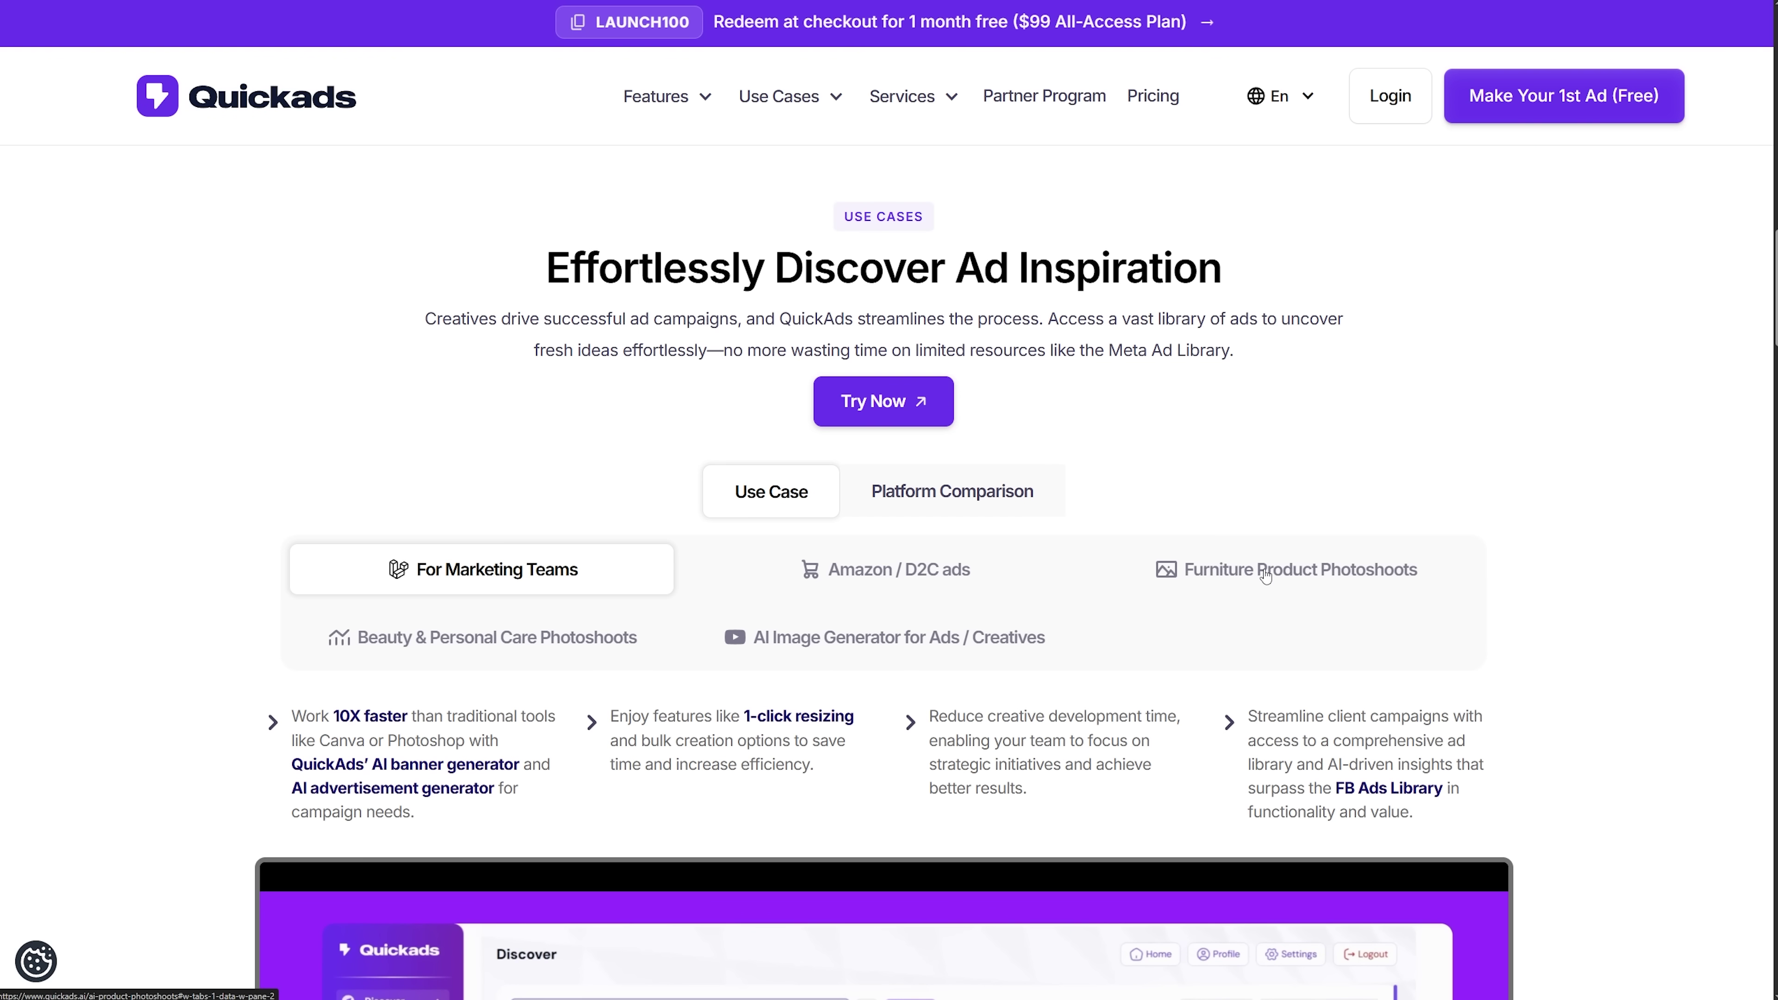
pyautogui.click(1265, 576)
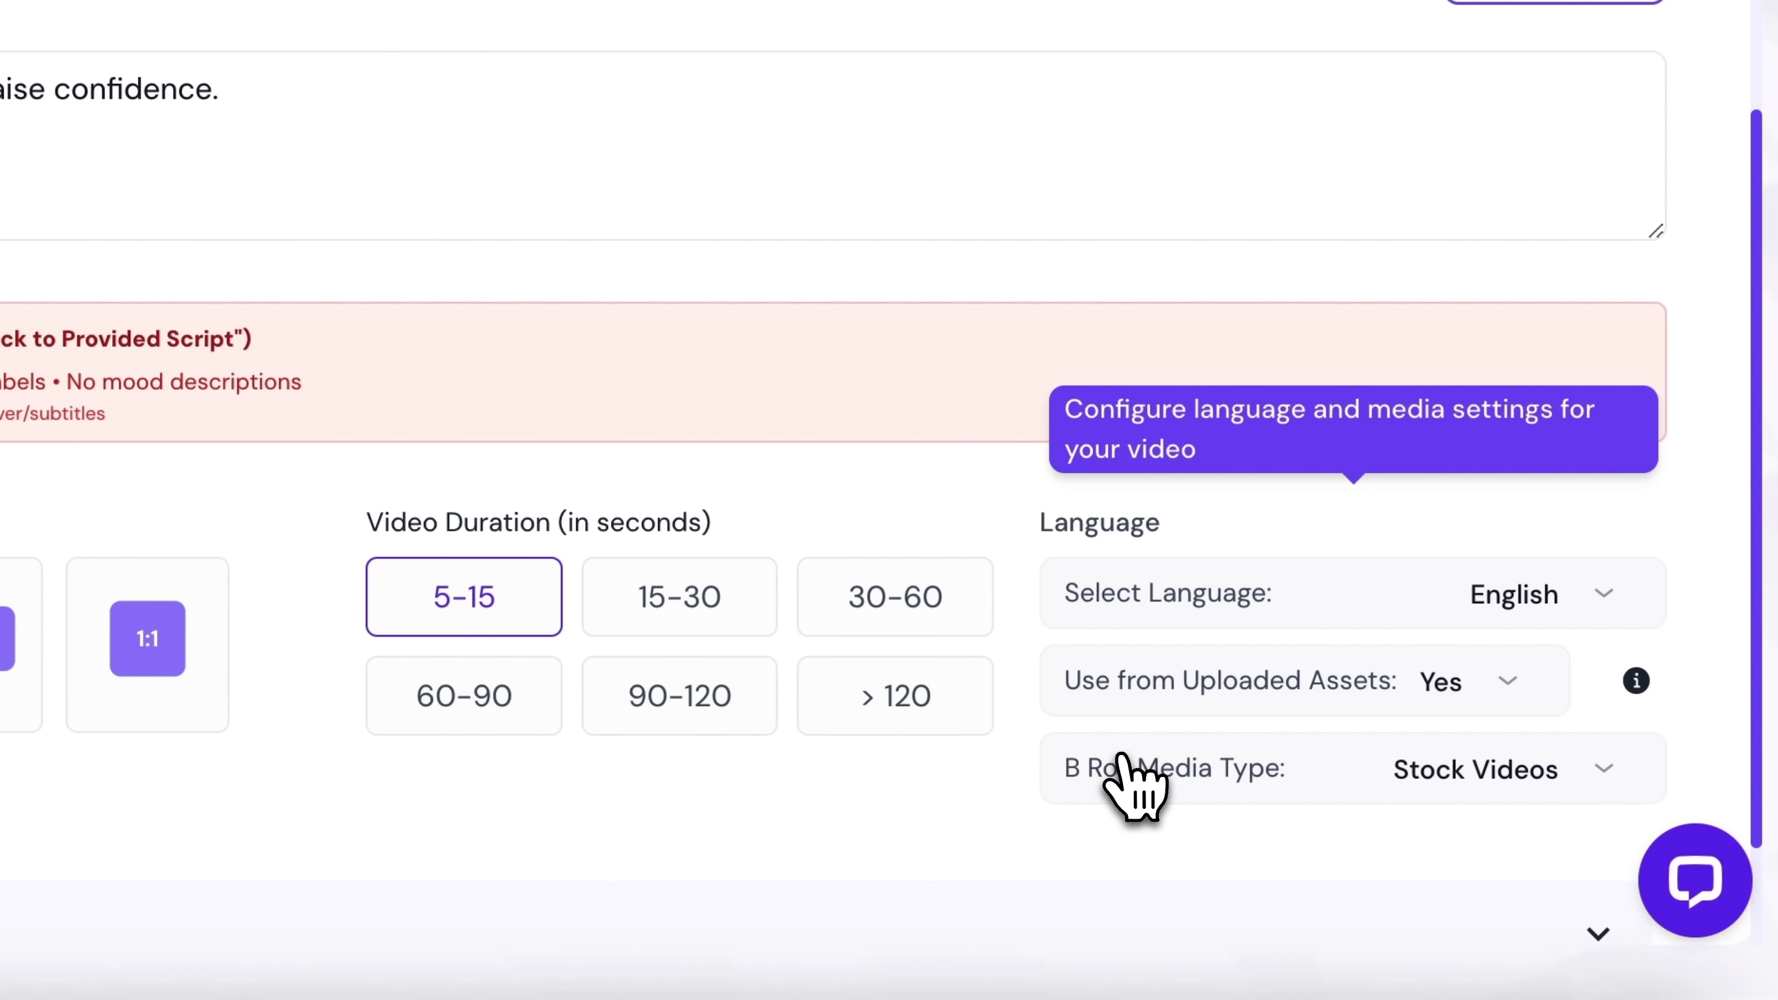
pyautogui.click(1609, 769)
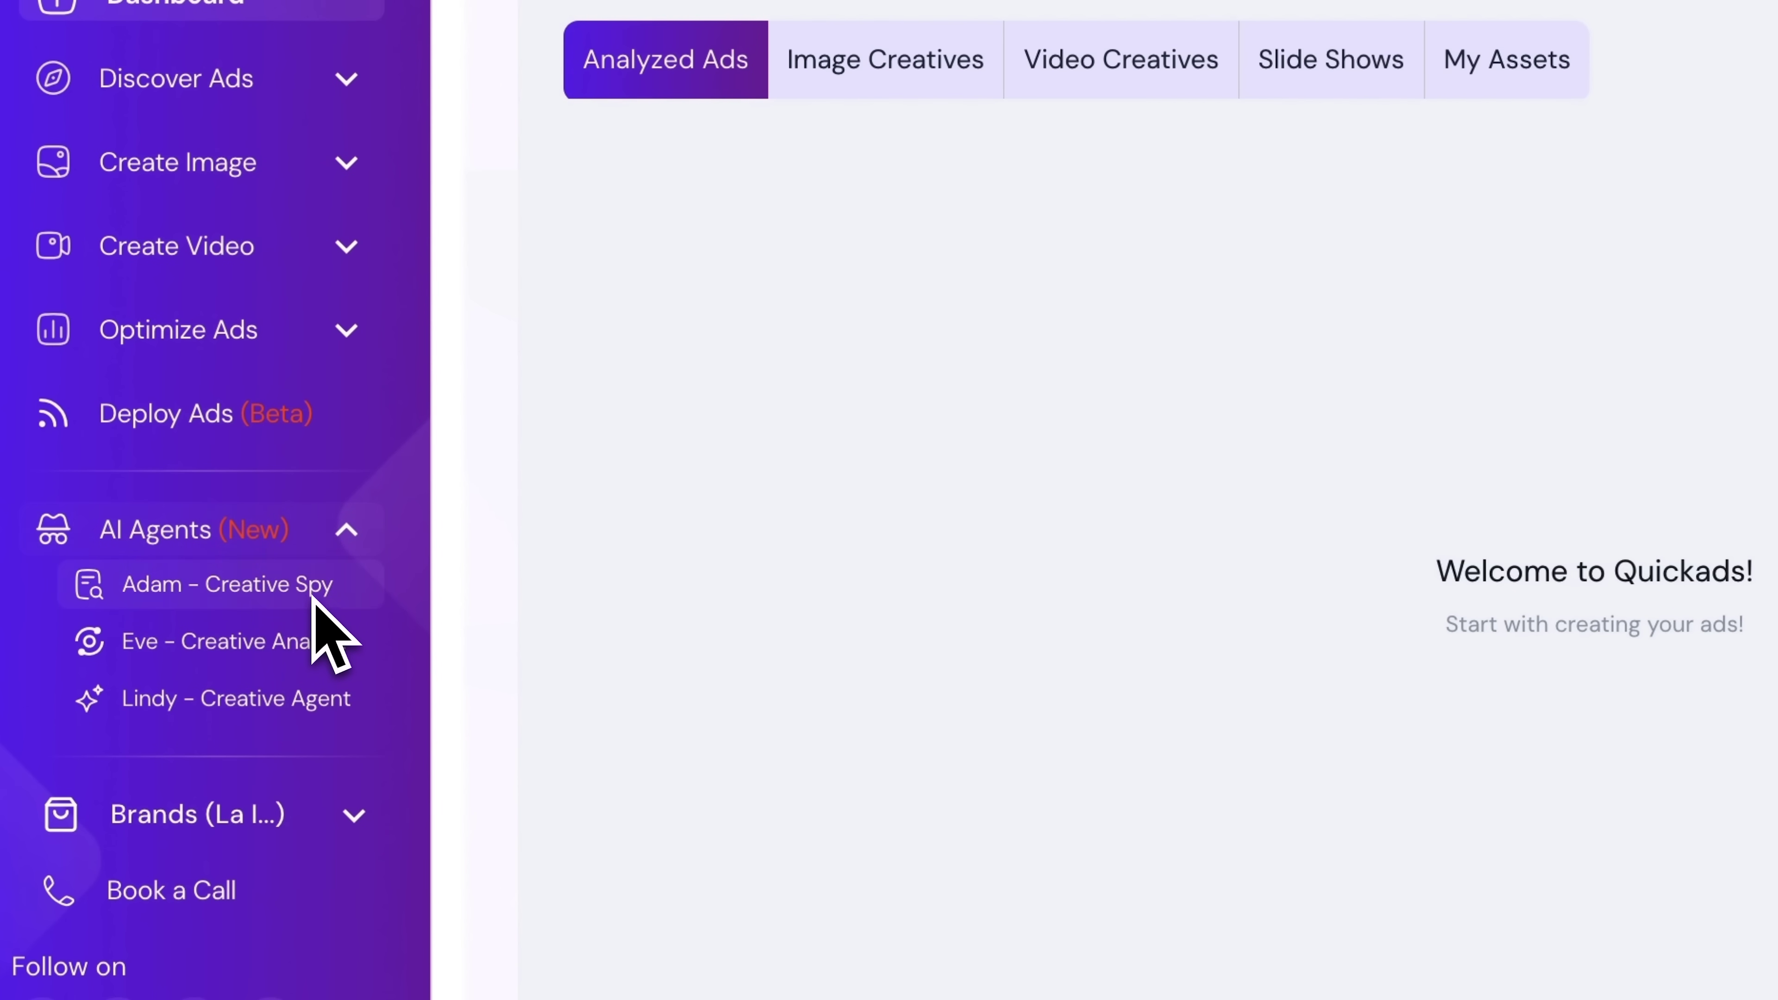
pyautogui.click(313, 594)
pyautogui.scroll(-5, 1126, 493)
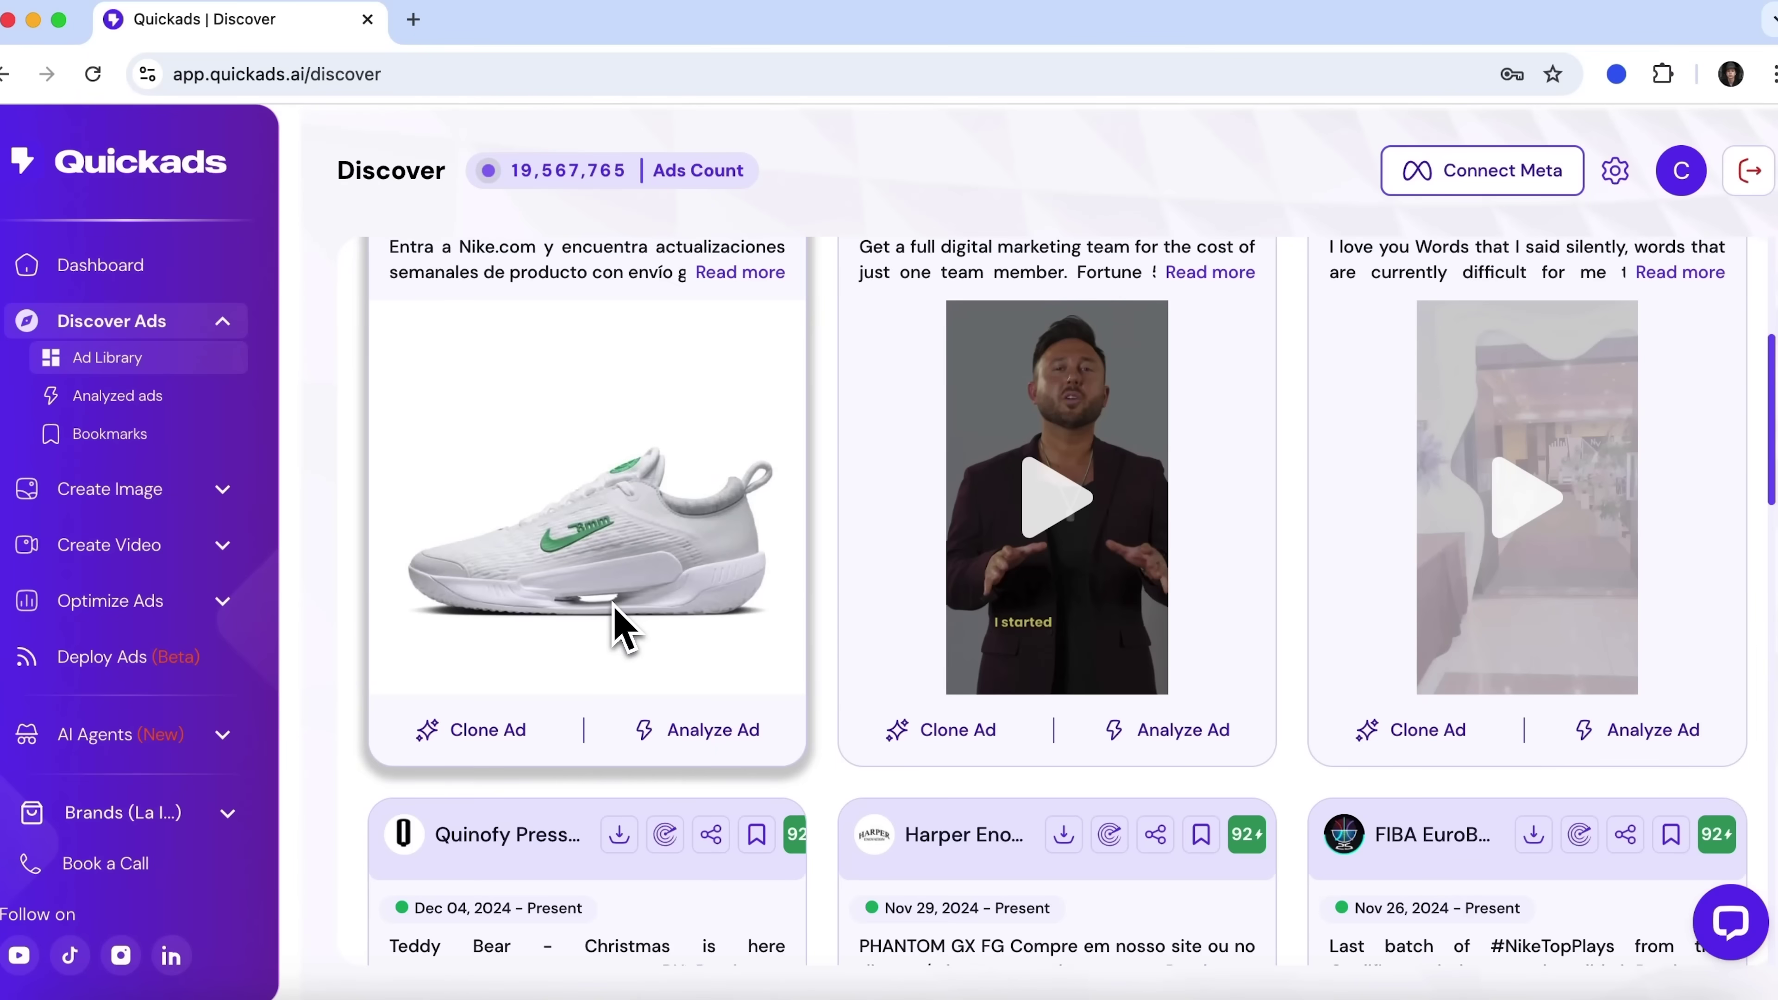
pyautogui.scroll(-15, 618, 625)
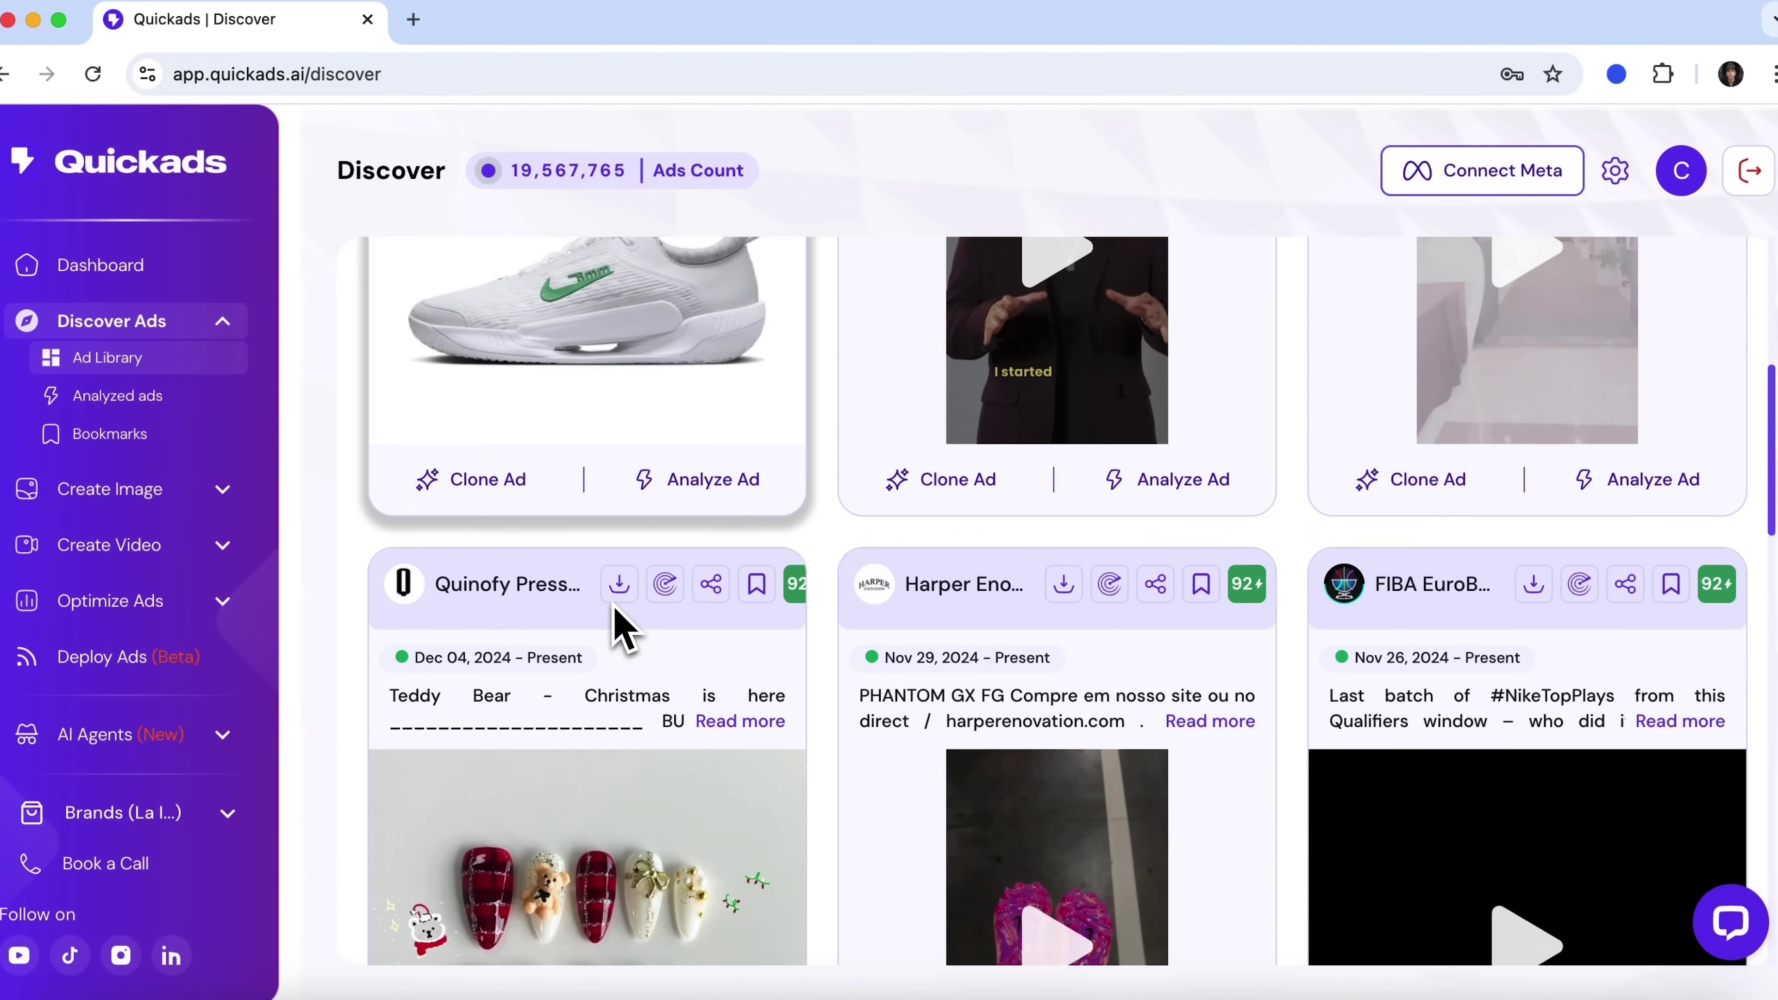
pyautogui.scroll(-3, 619, 623)
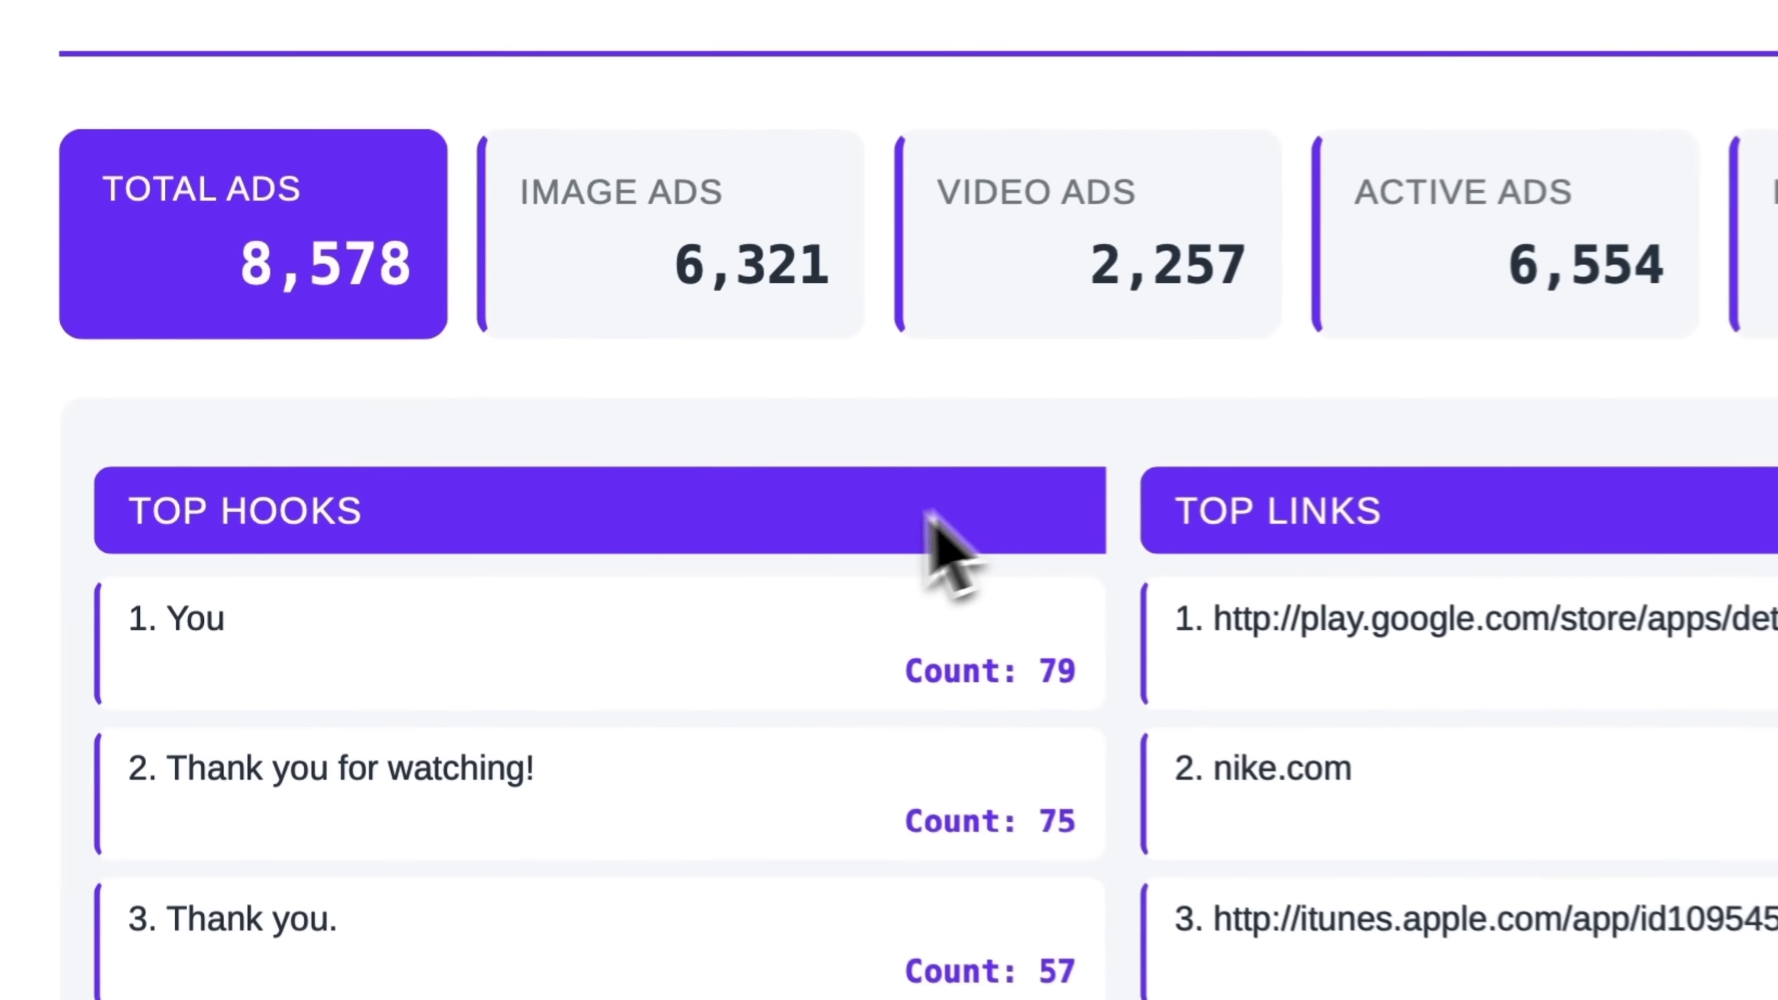
pyautogui.scroll(-10, 1183, 932)
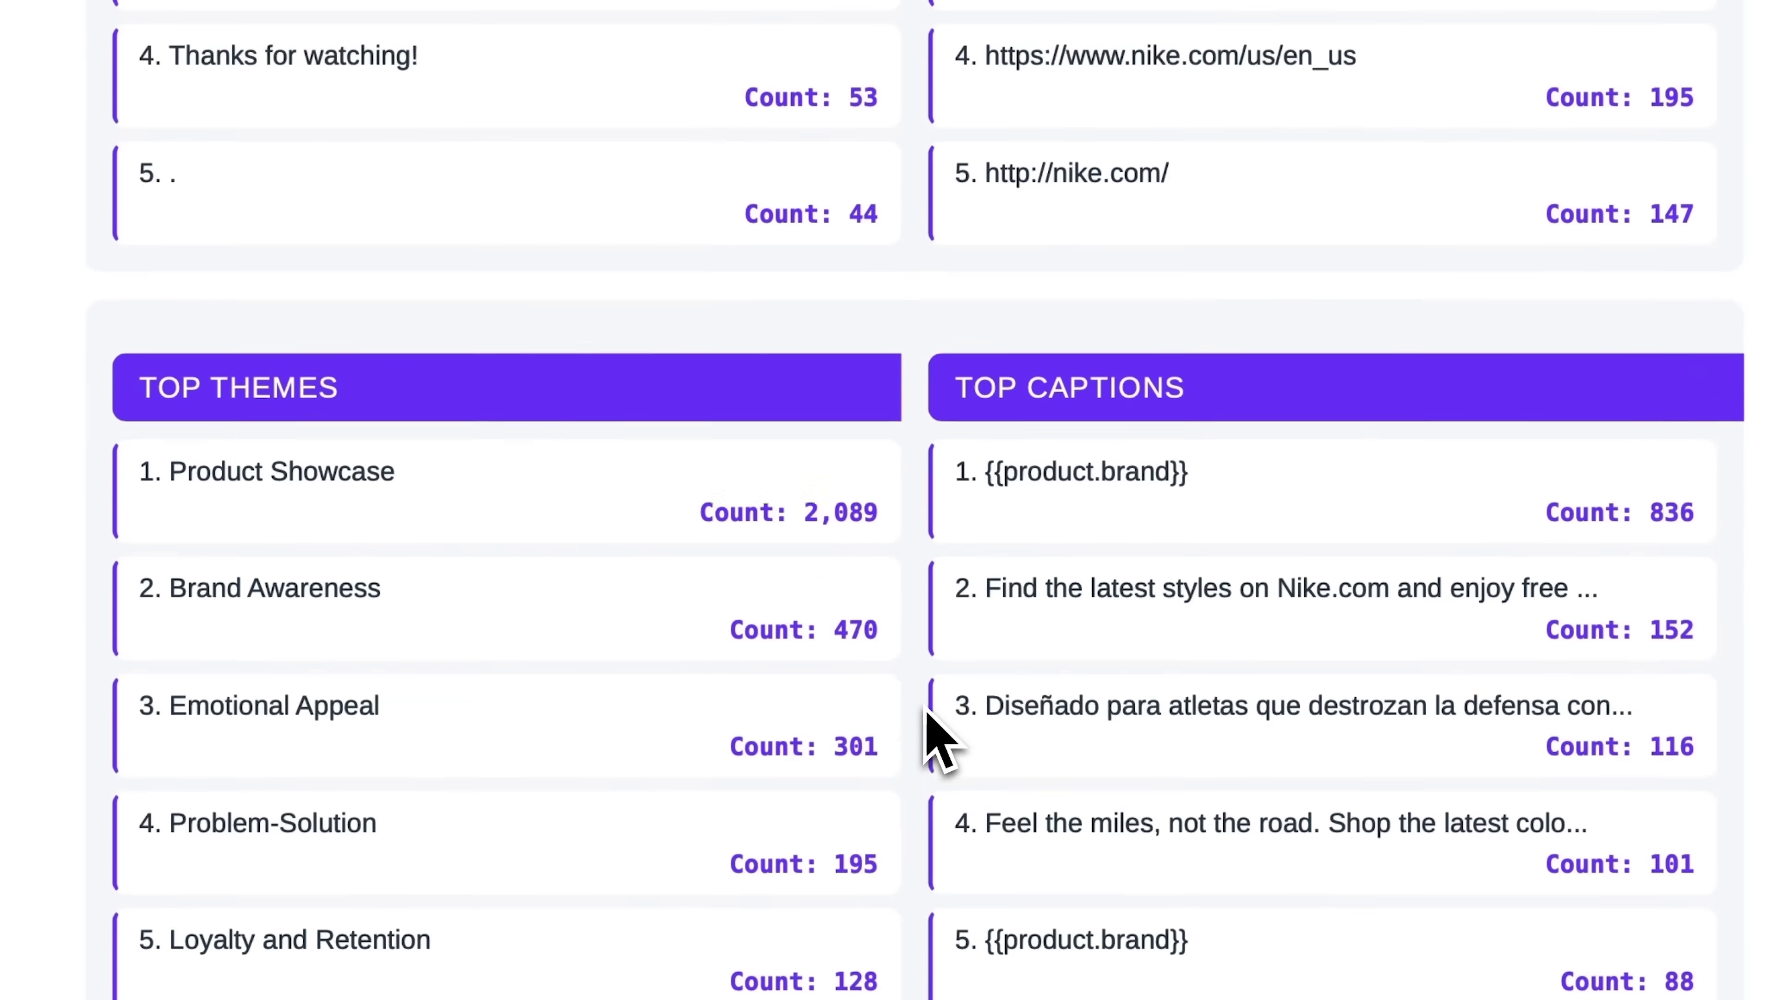
pyautogui.scroll(-2, 928, 711)
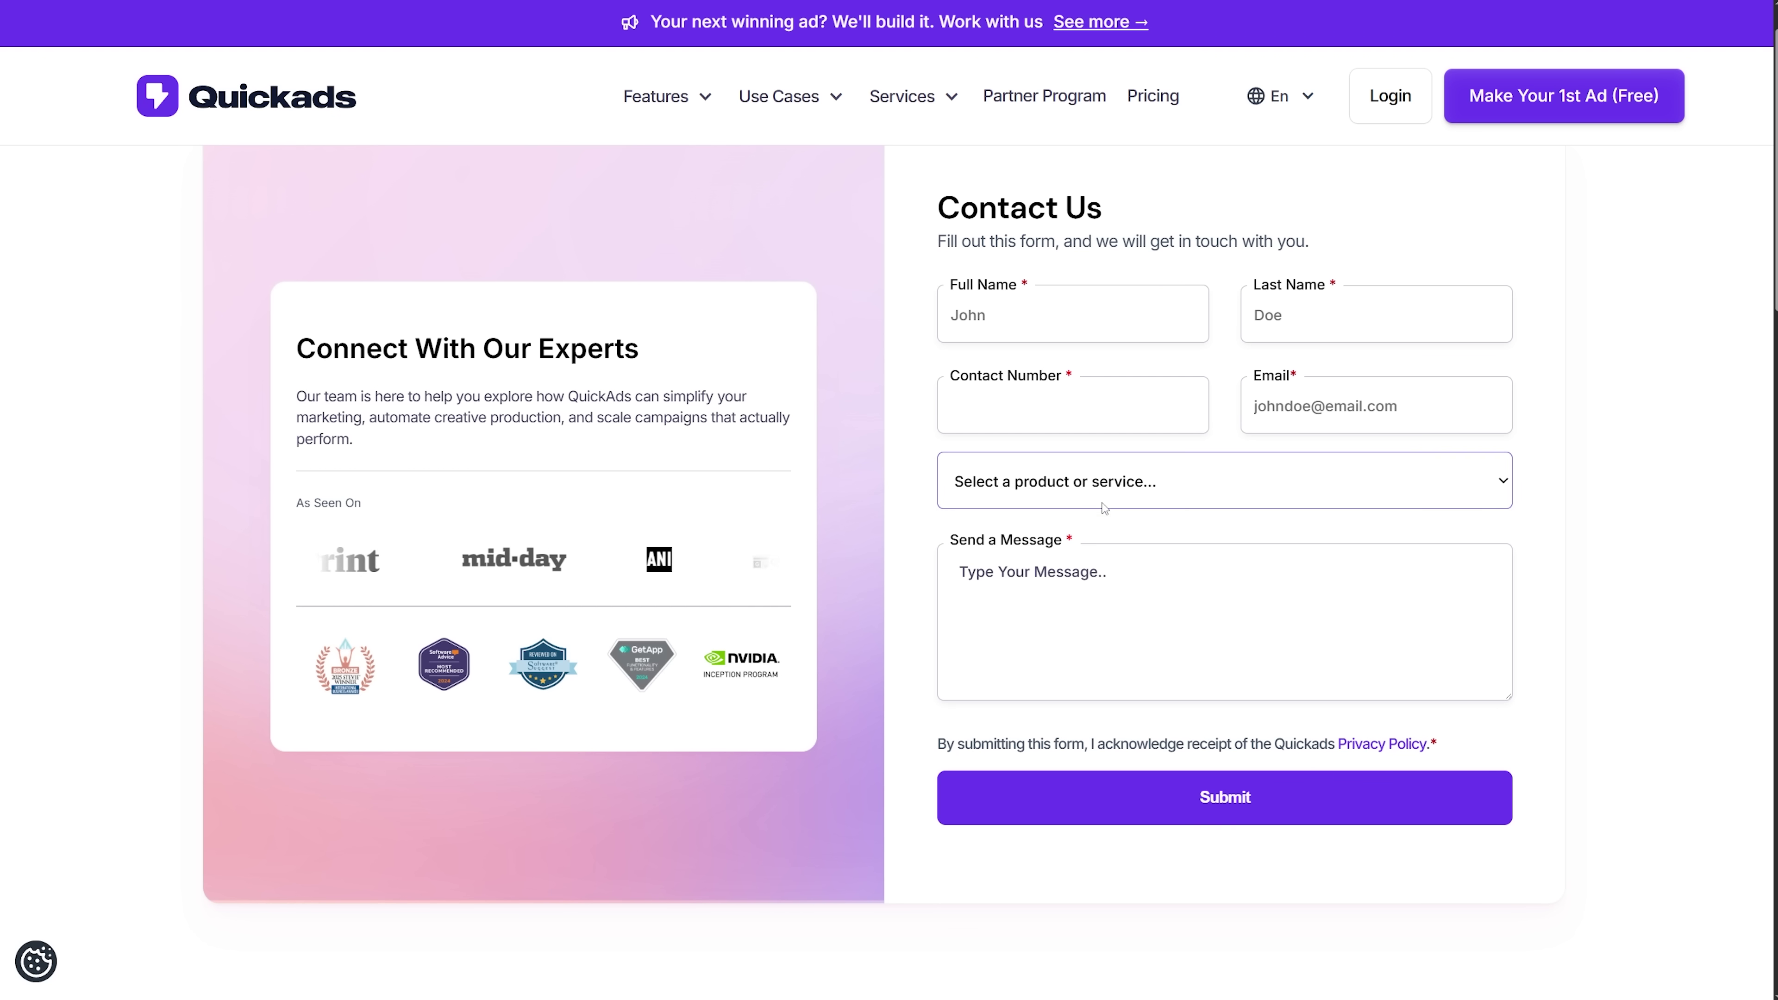
# Scroll down the website past the contact form to the FAQ section
pyautogui.scroll(-10, 1103, 508)
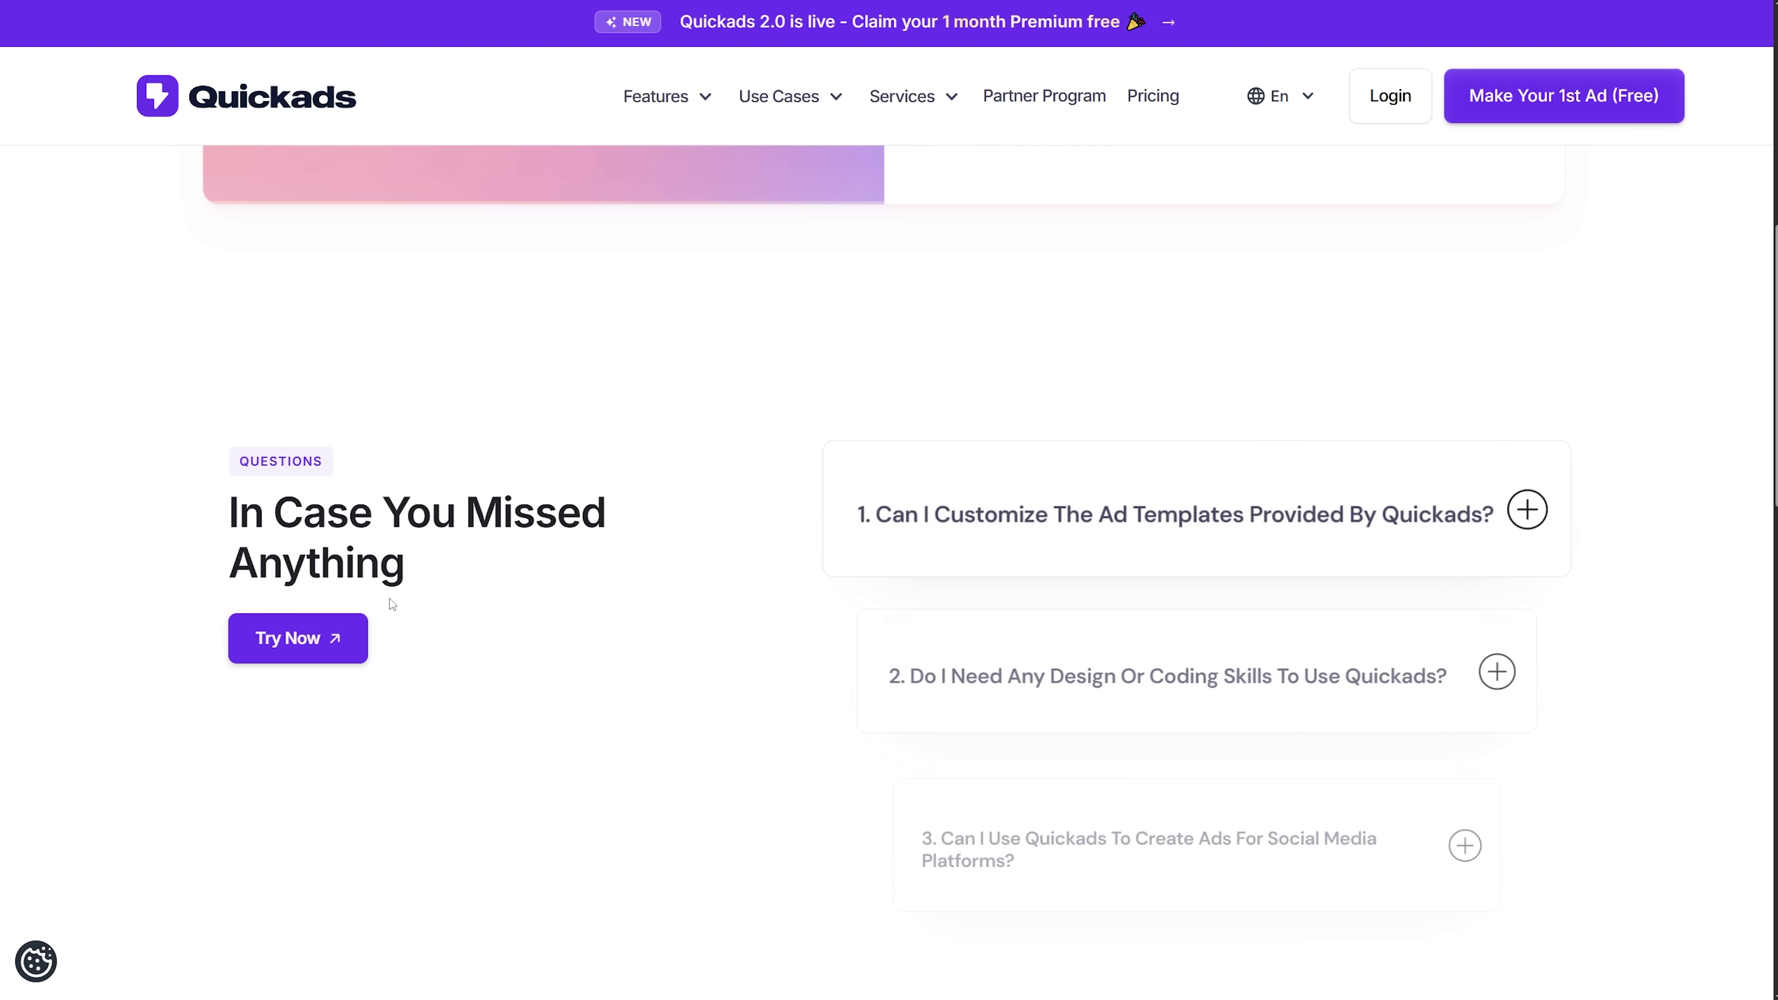
pyautogui.scroll(-2, 663, 516)
pyautogui.scroll(-7, 1164, 503)
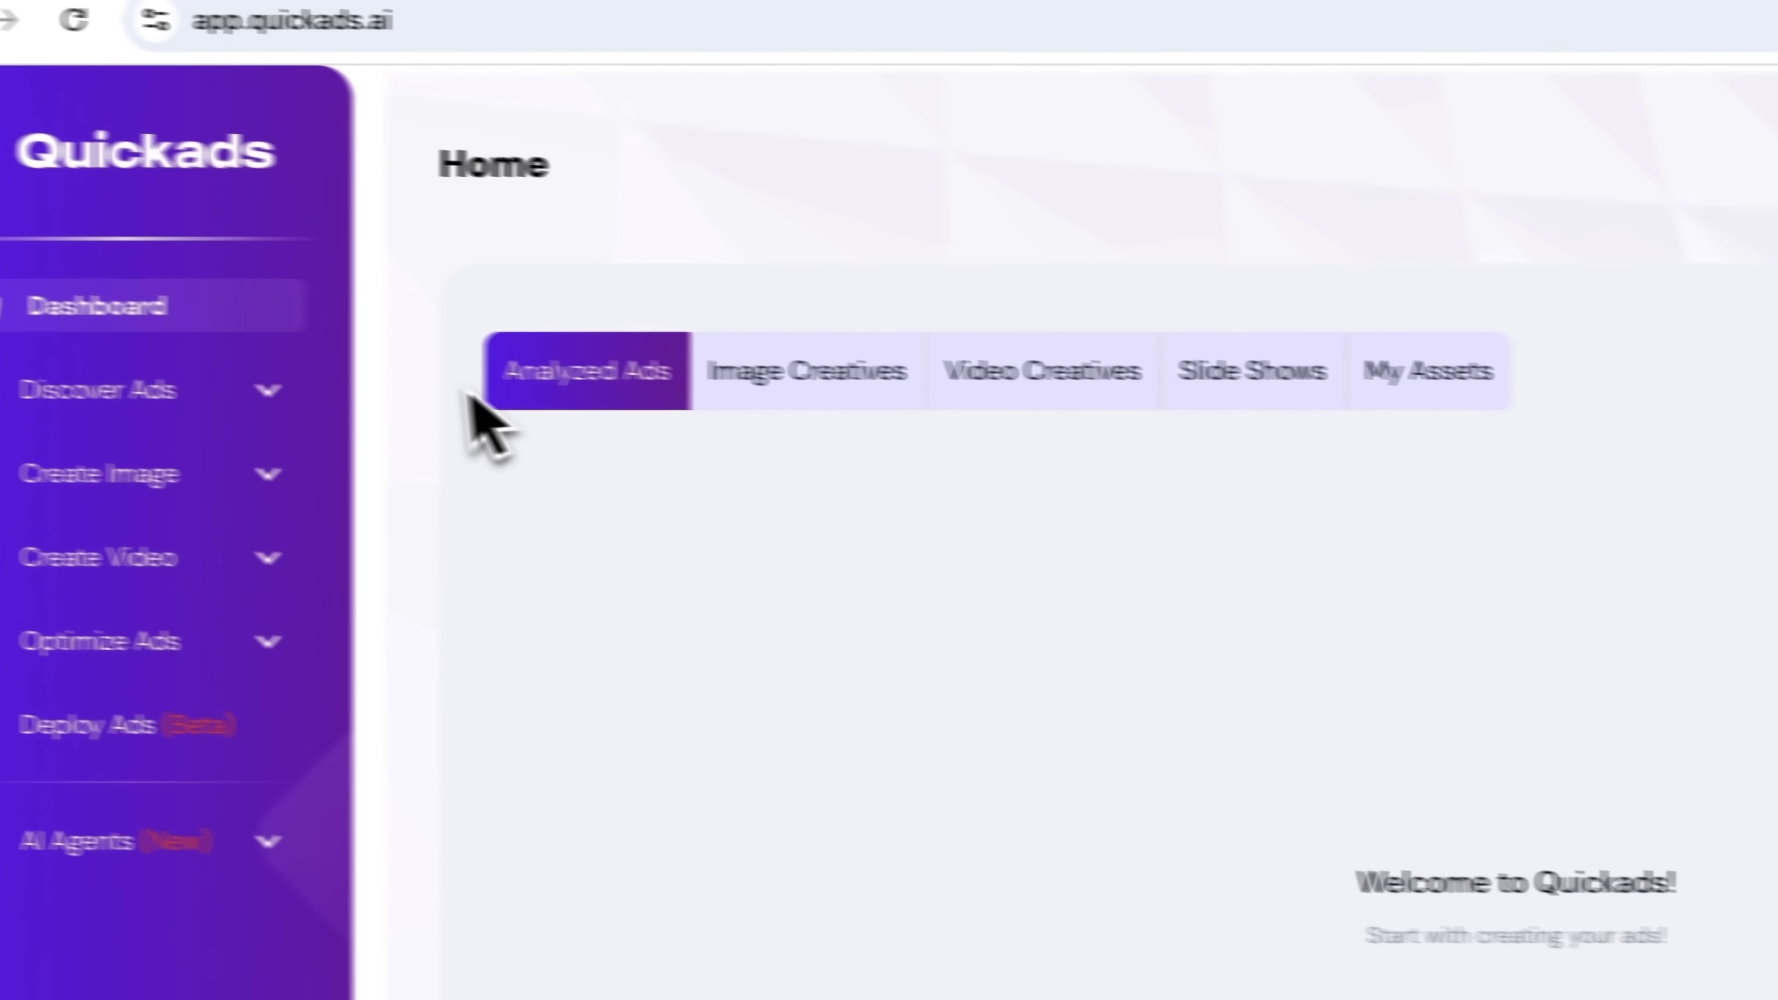
# Expand Discover Ads, open the Ad Library and scroll through the Usercentrics ad grid
pyautogui.click(354, 403)
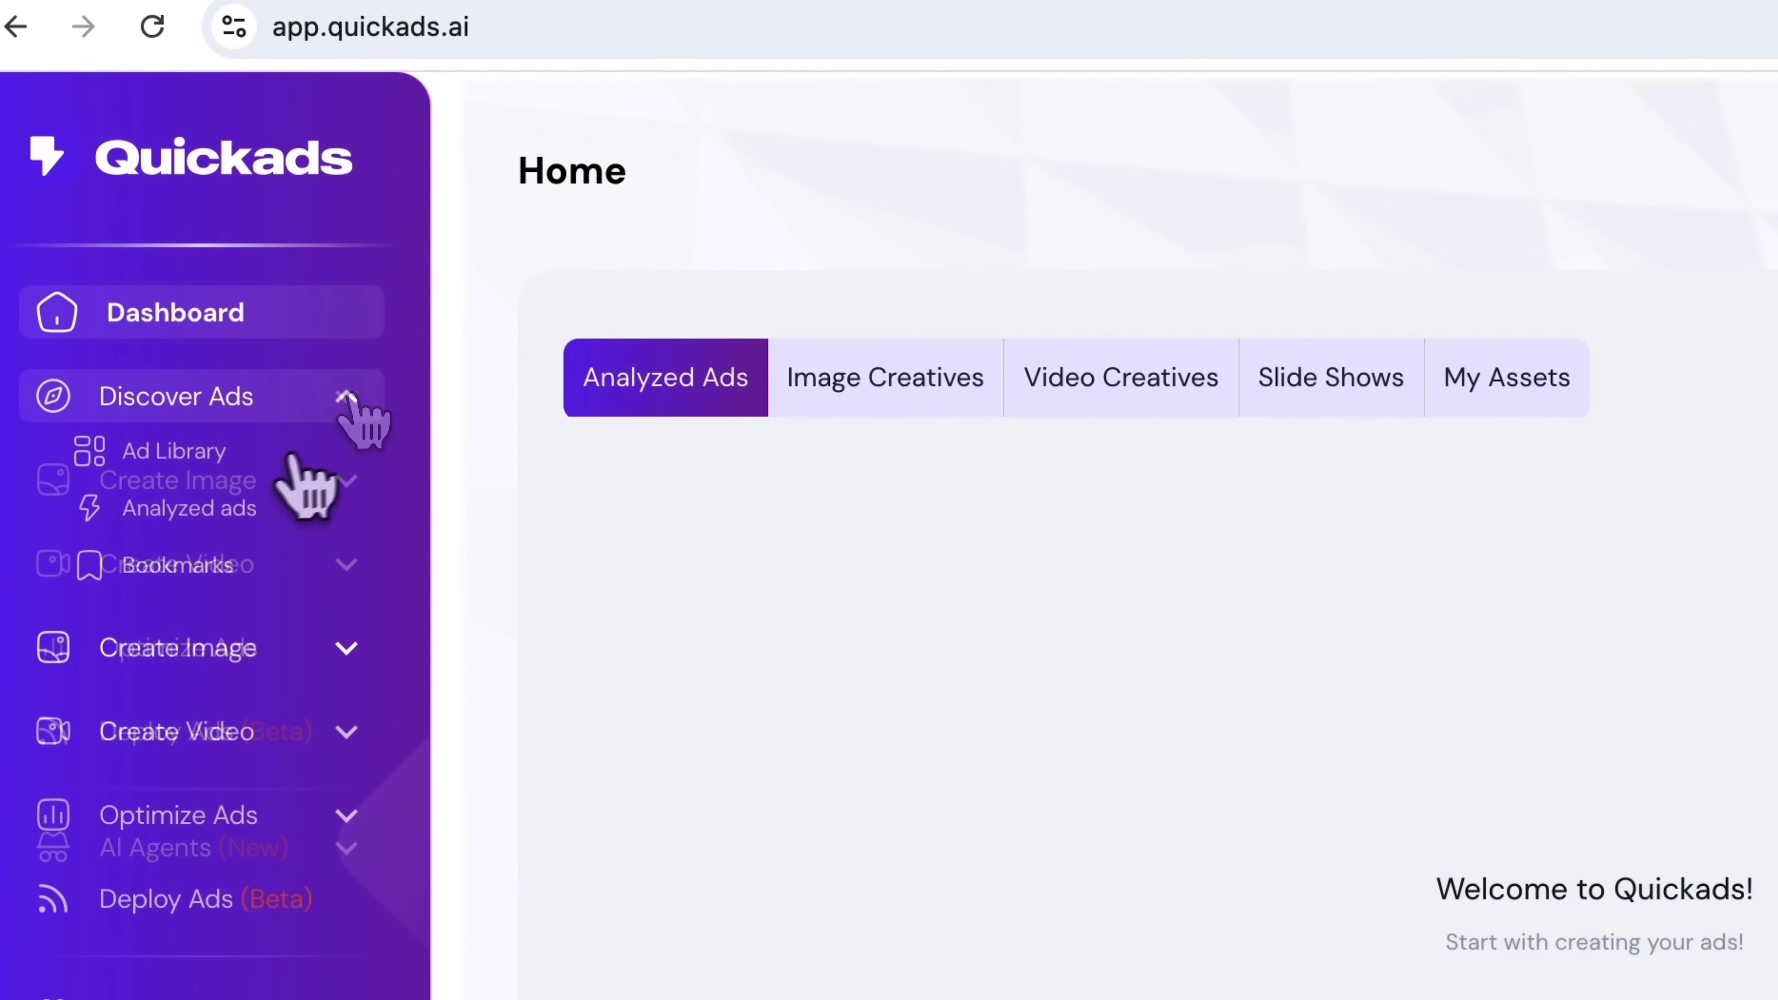
pyautogui.click(257, 465)
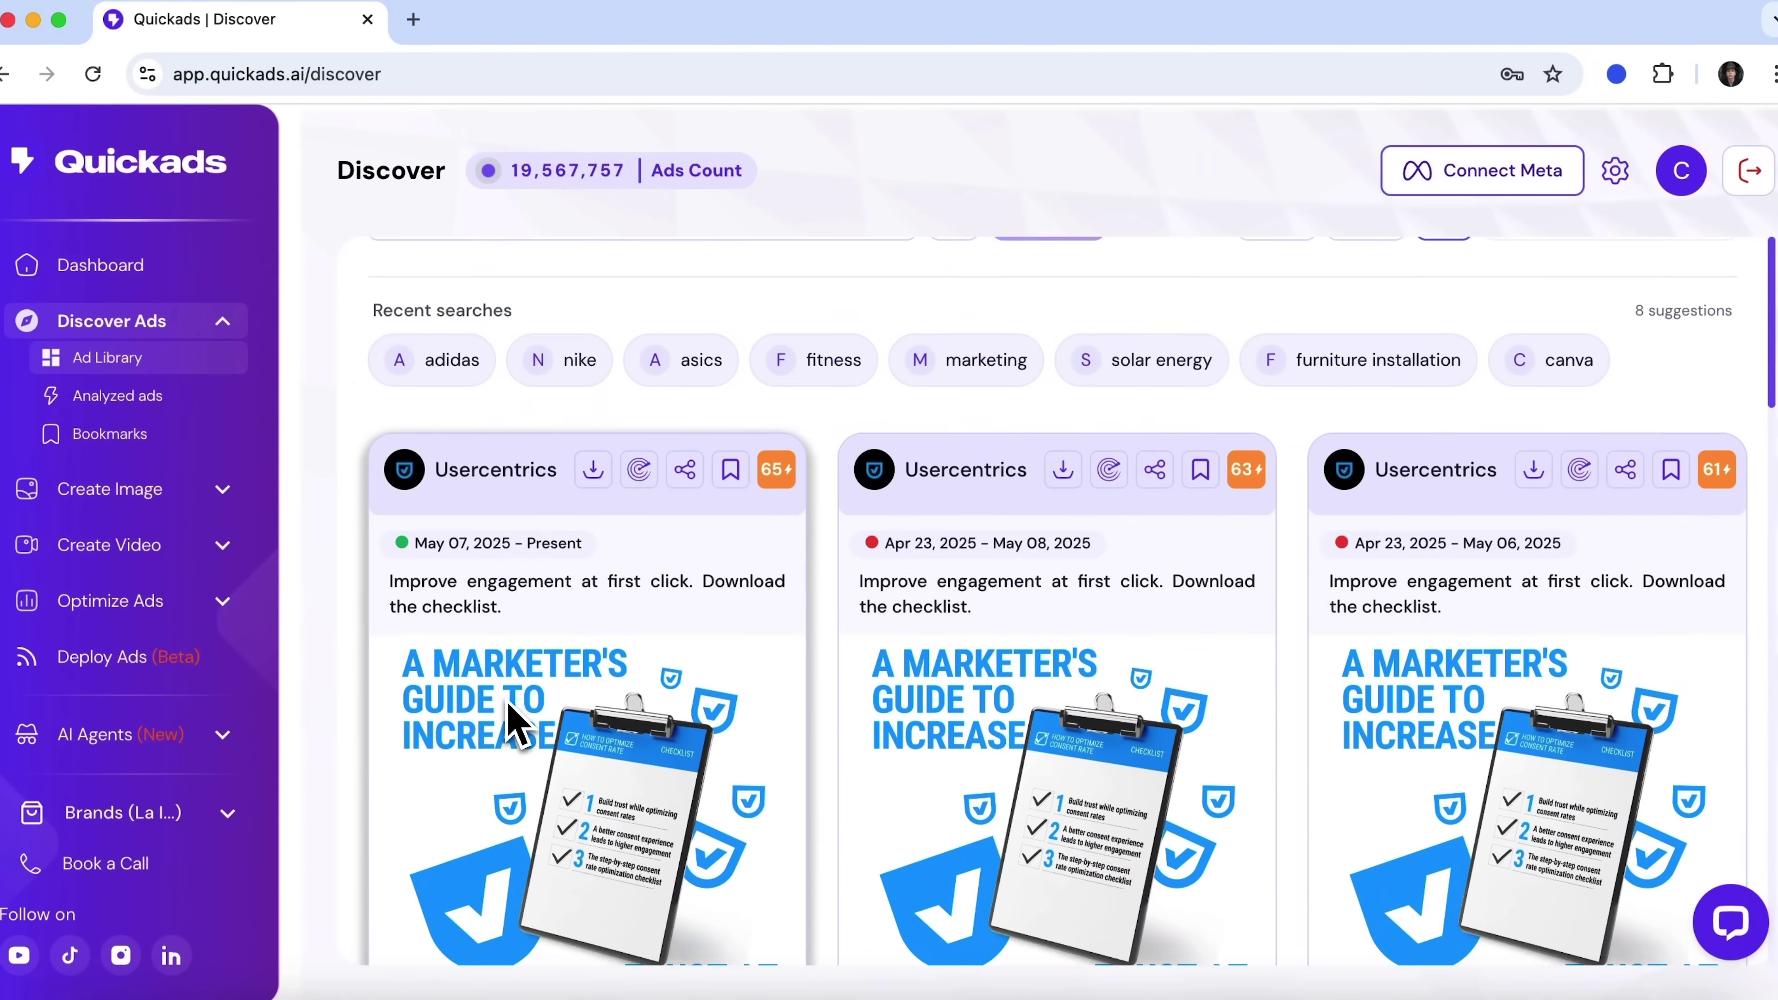
pyautogui.scroll(-10, 514, 725)
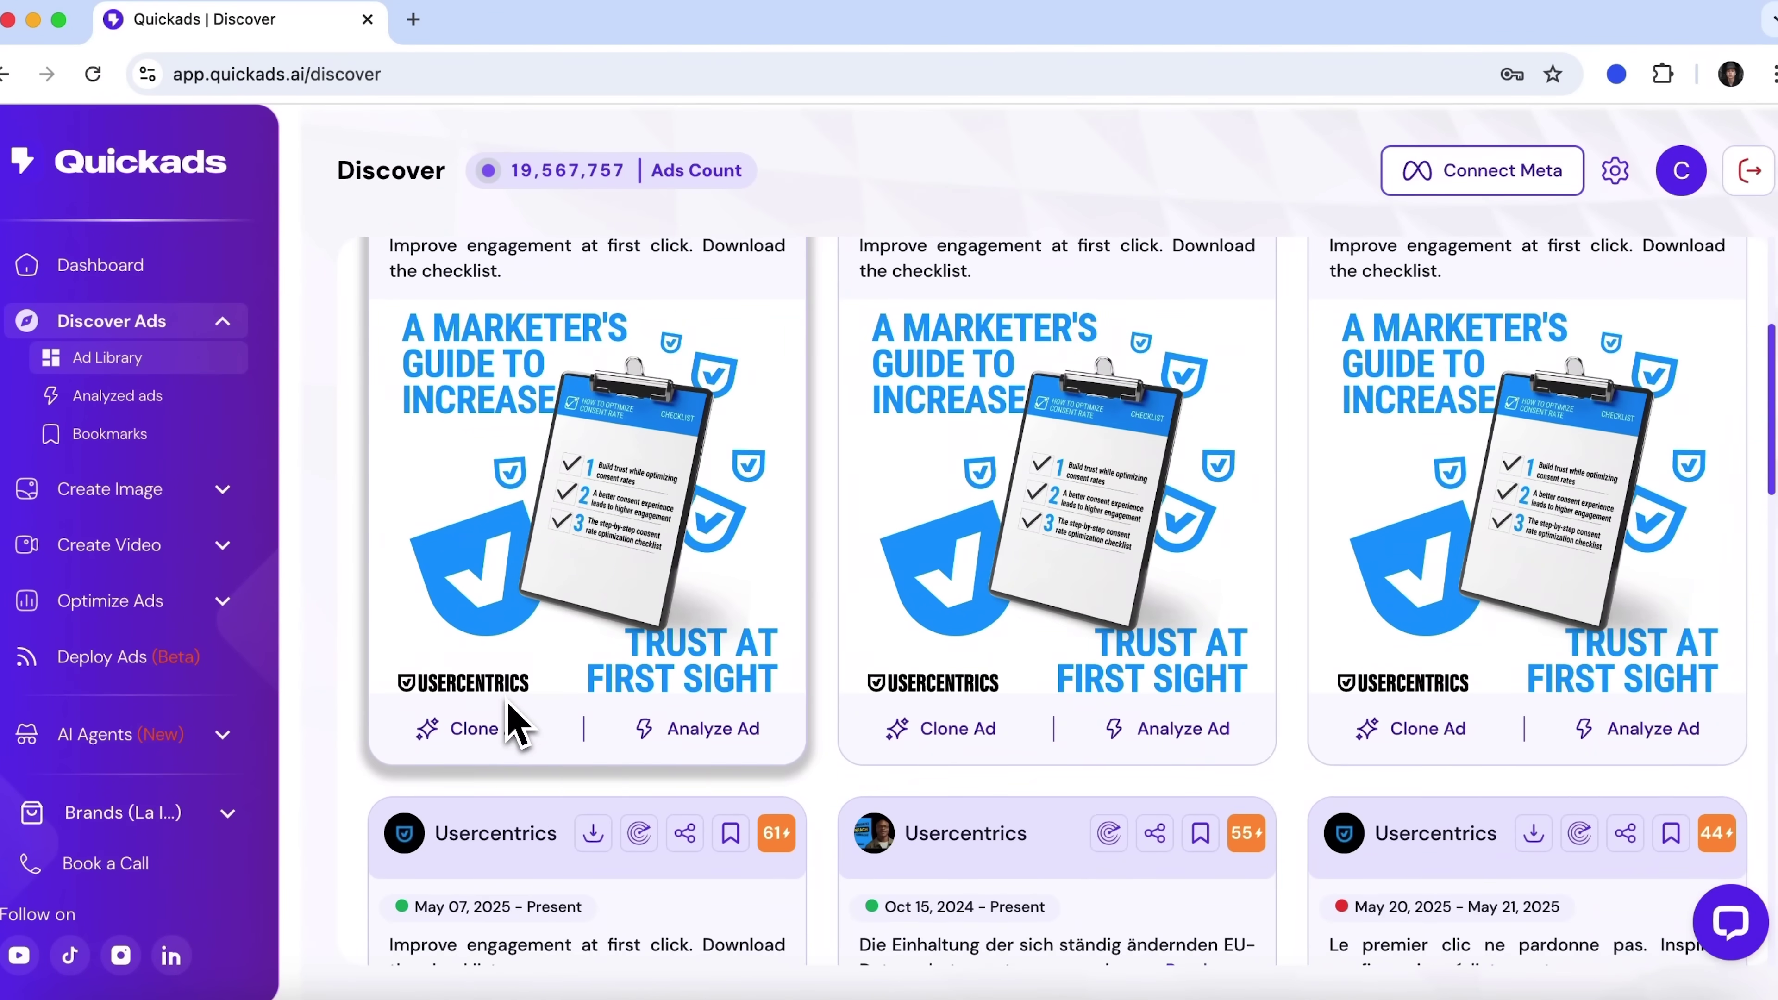
pyautogui.scroll(-1, 514, 725)
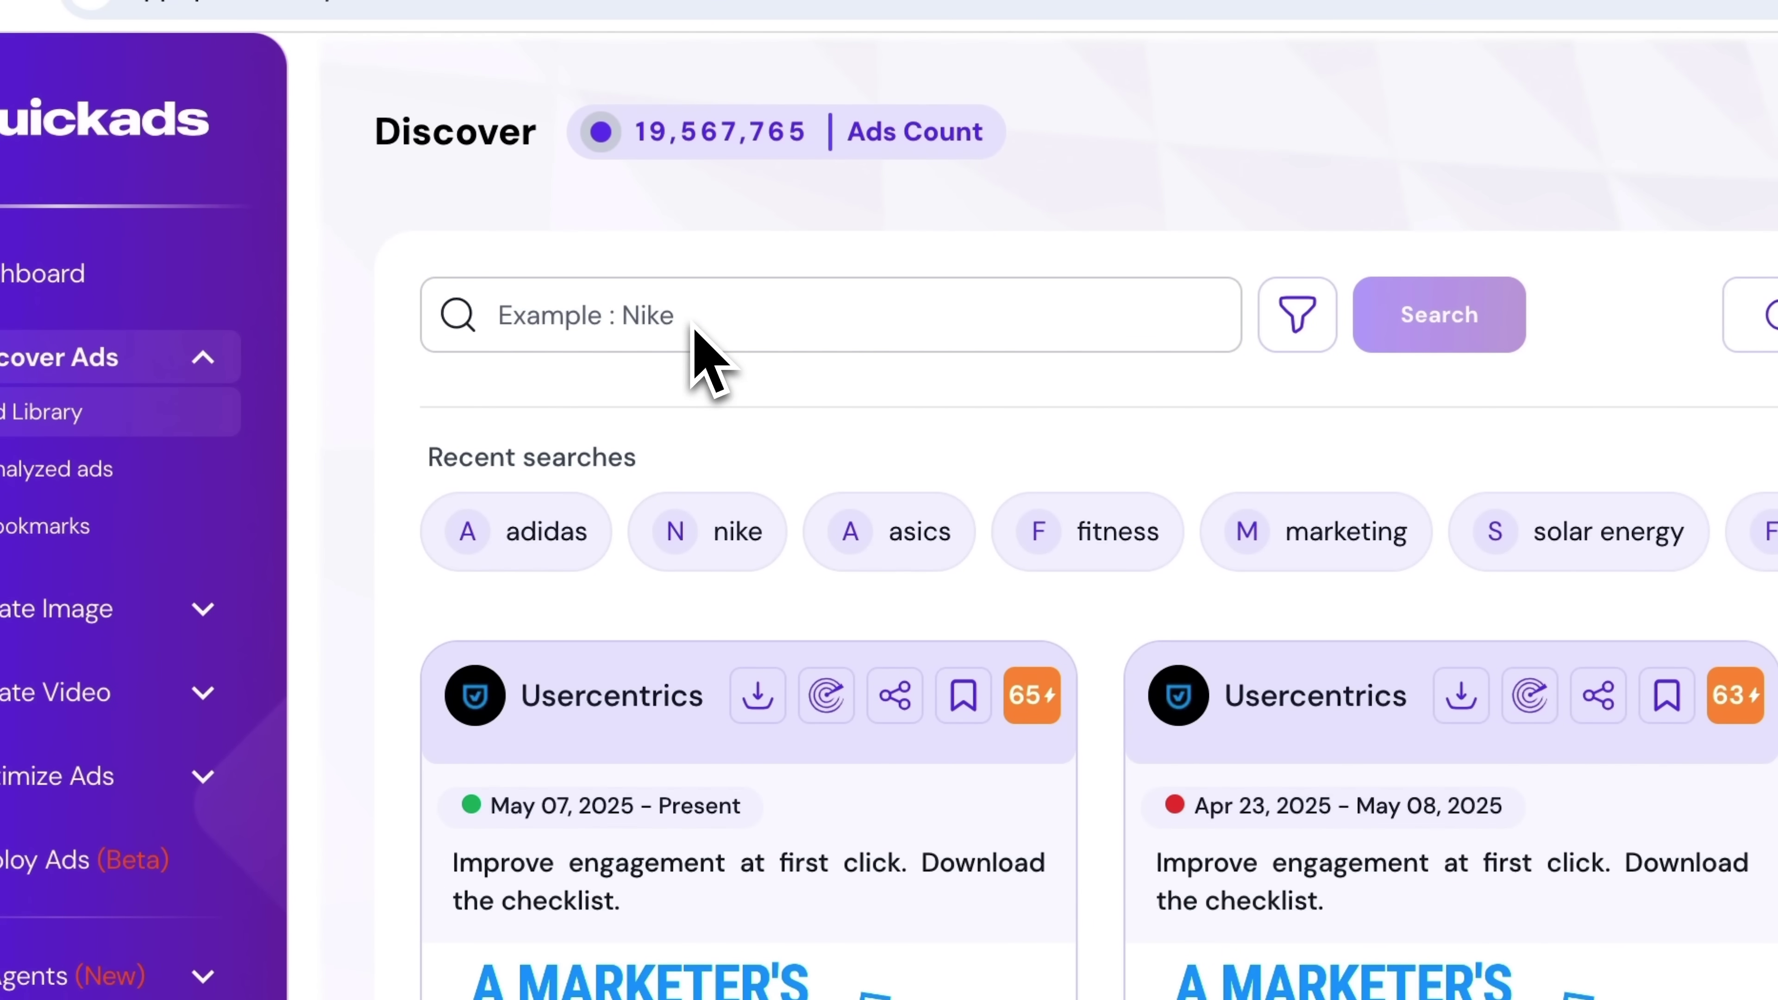
# Rerun the recent 'nike' search and scroll through the Nike ad results
pyautogui.click(700, 560)
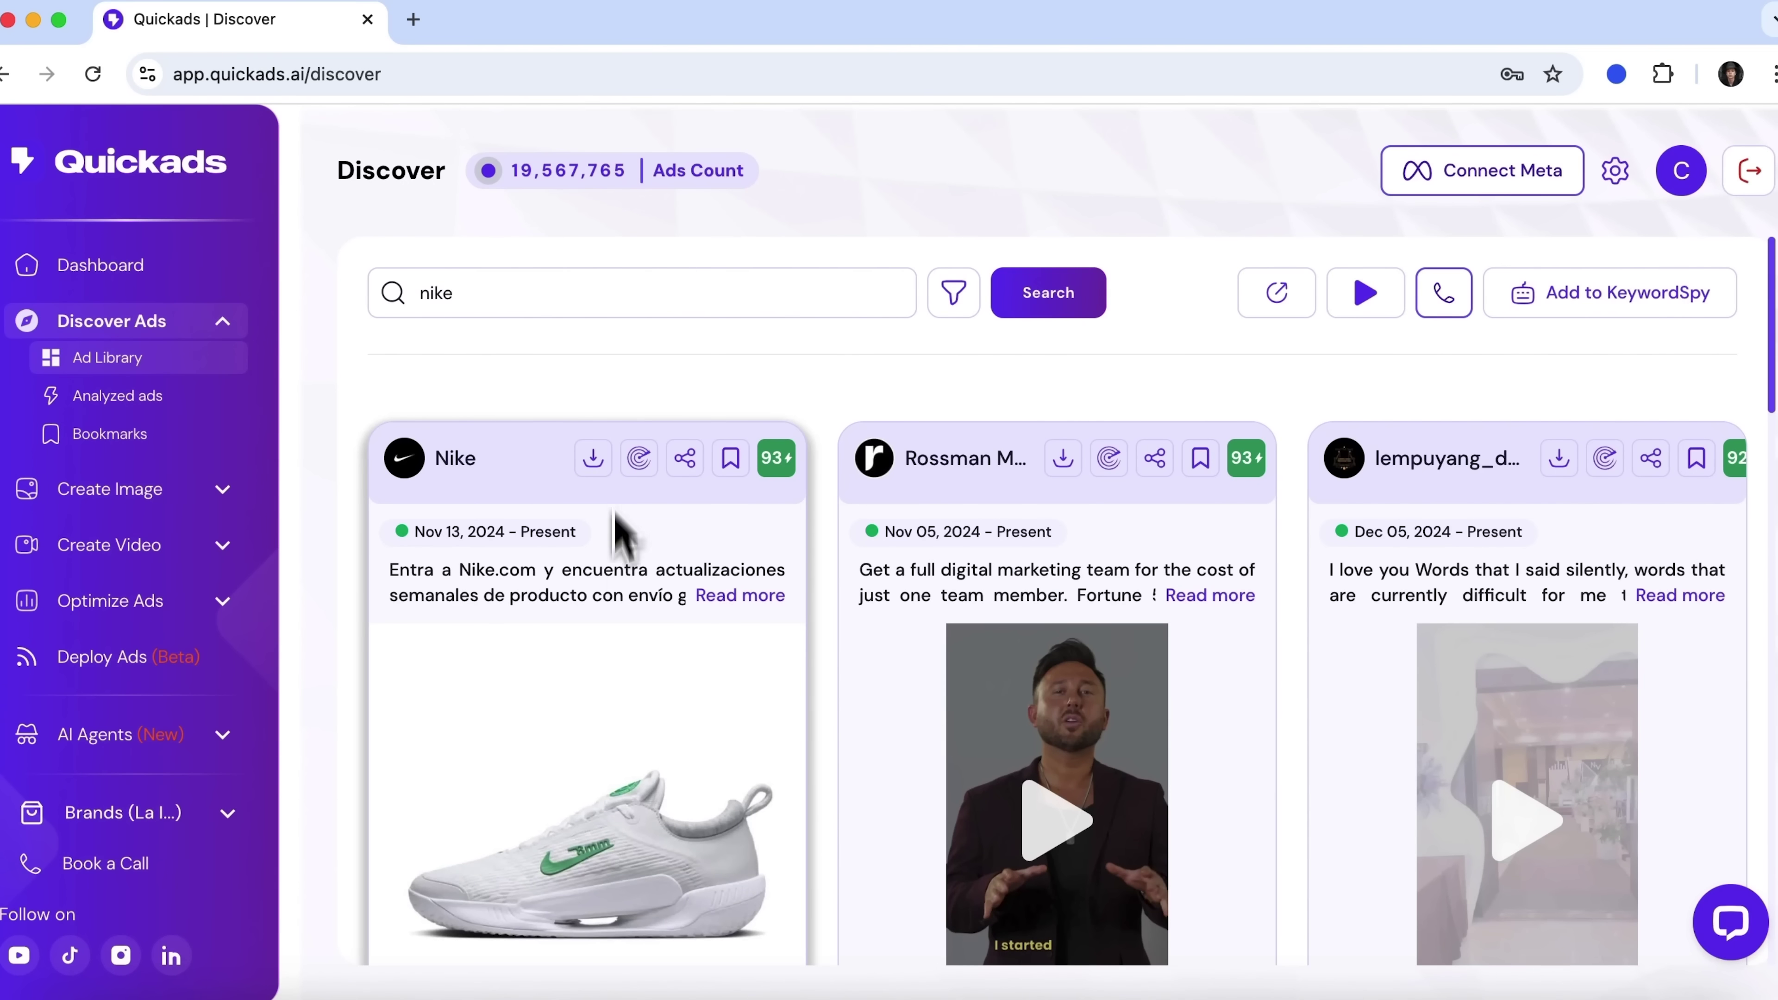
pyautogui.scroll(-3, 616, 623)
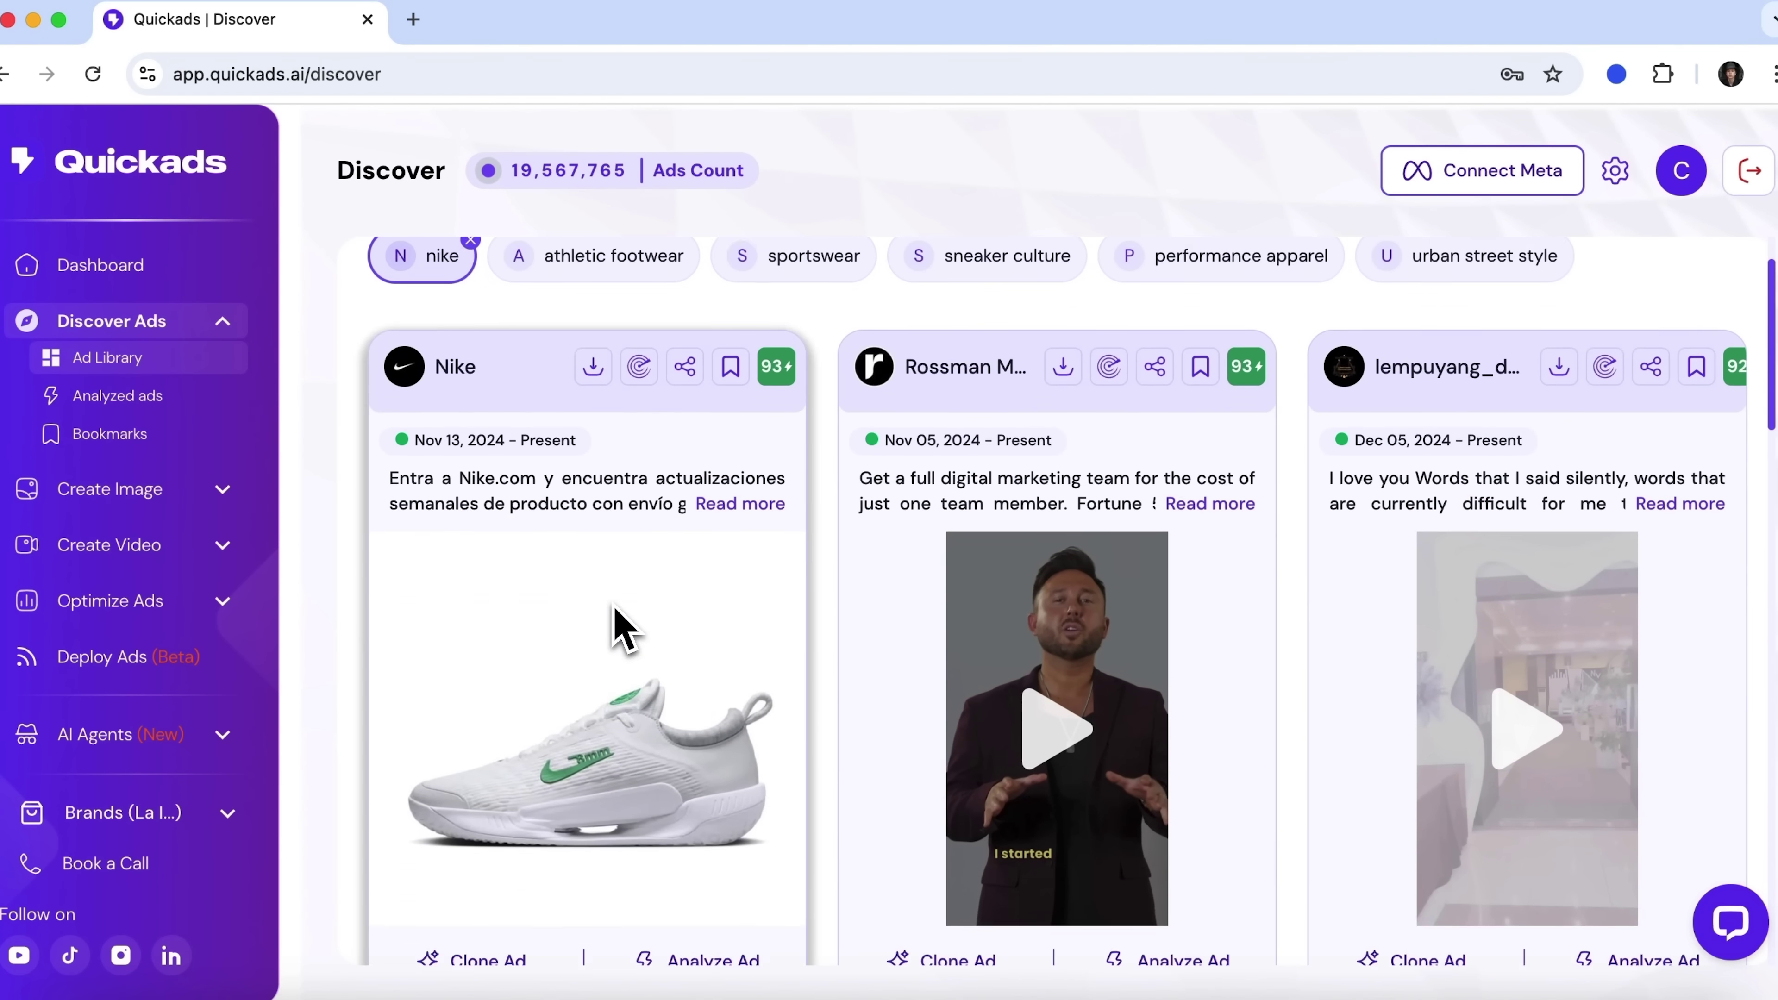
pyautogui.scroll(-3, 616, 624)
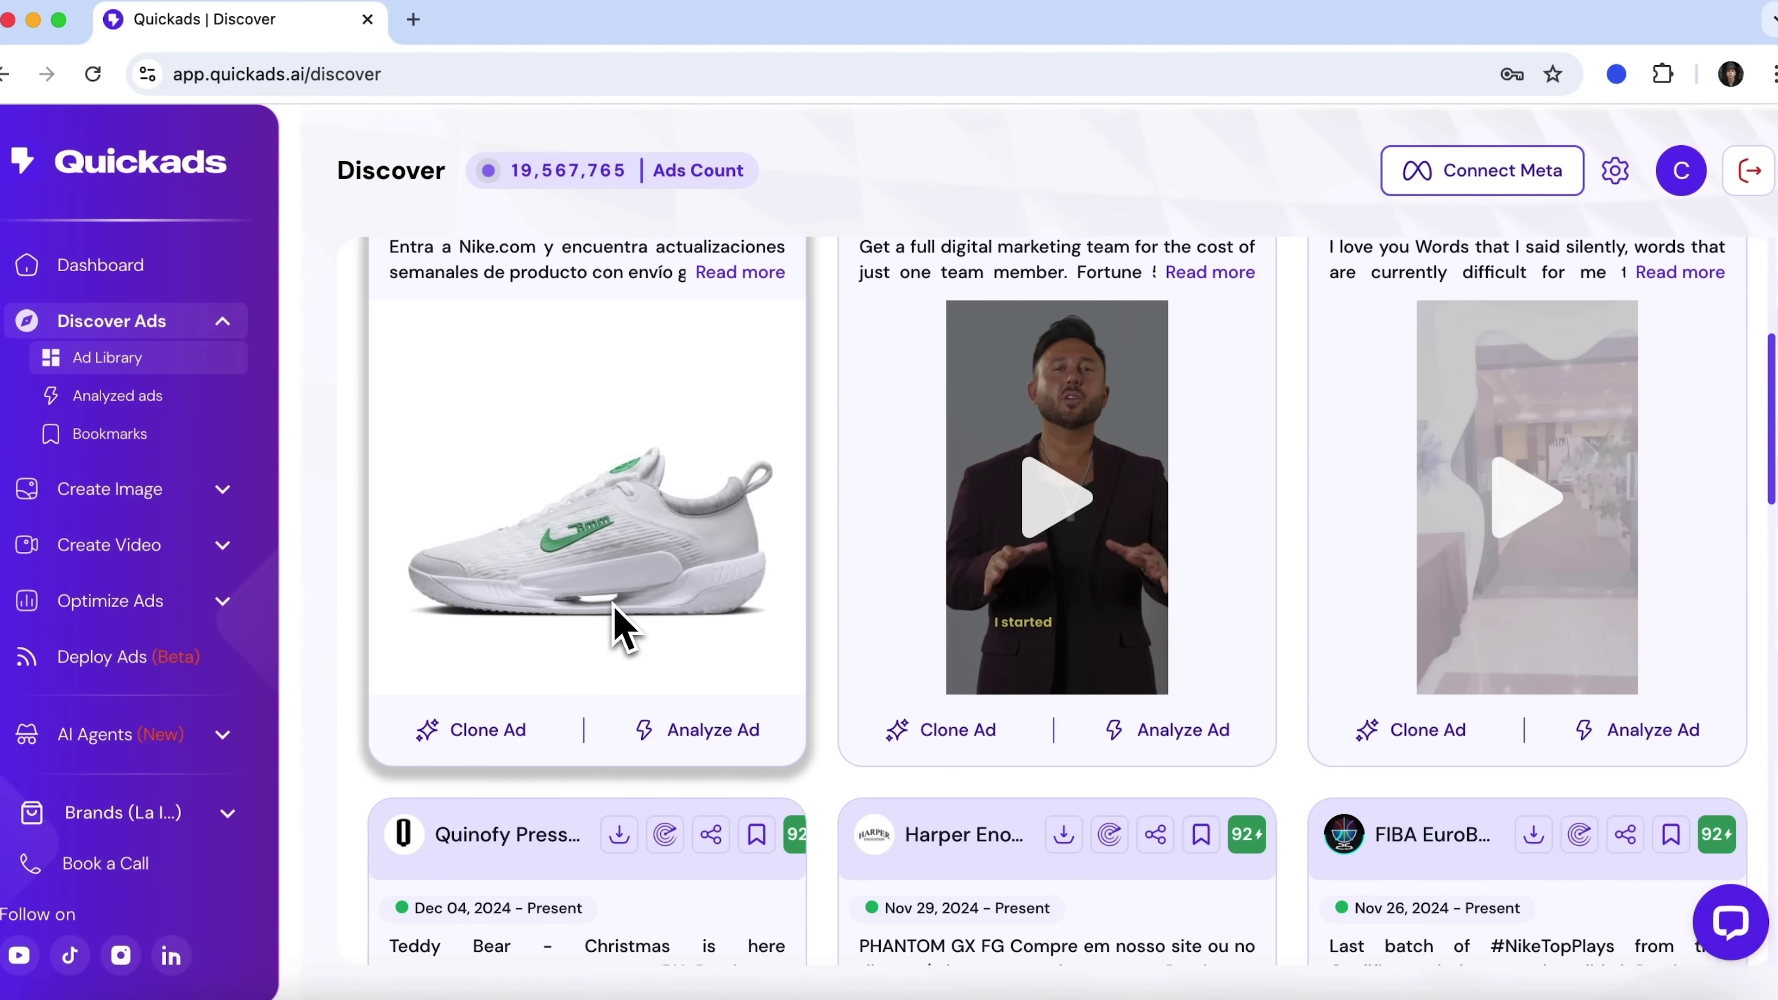
pyautogui.scroll(-10, 619, 627)
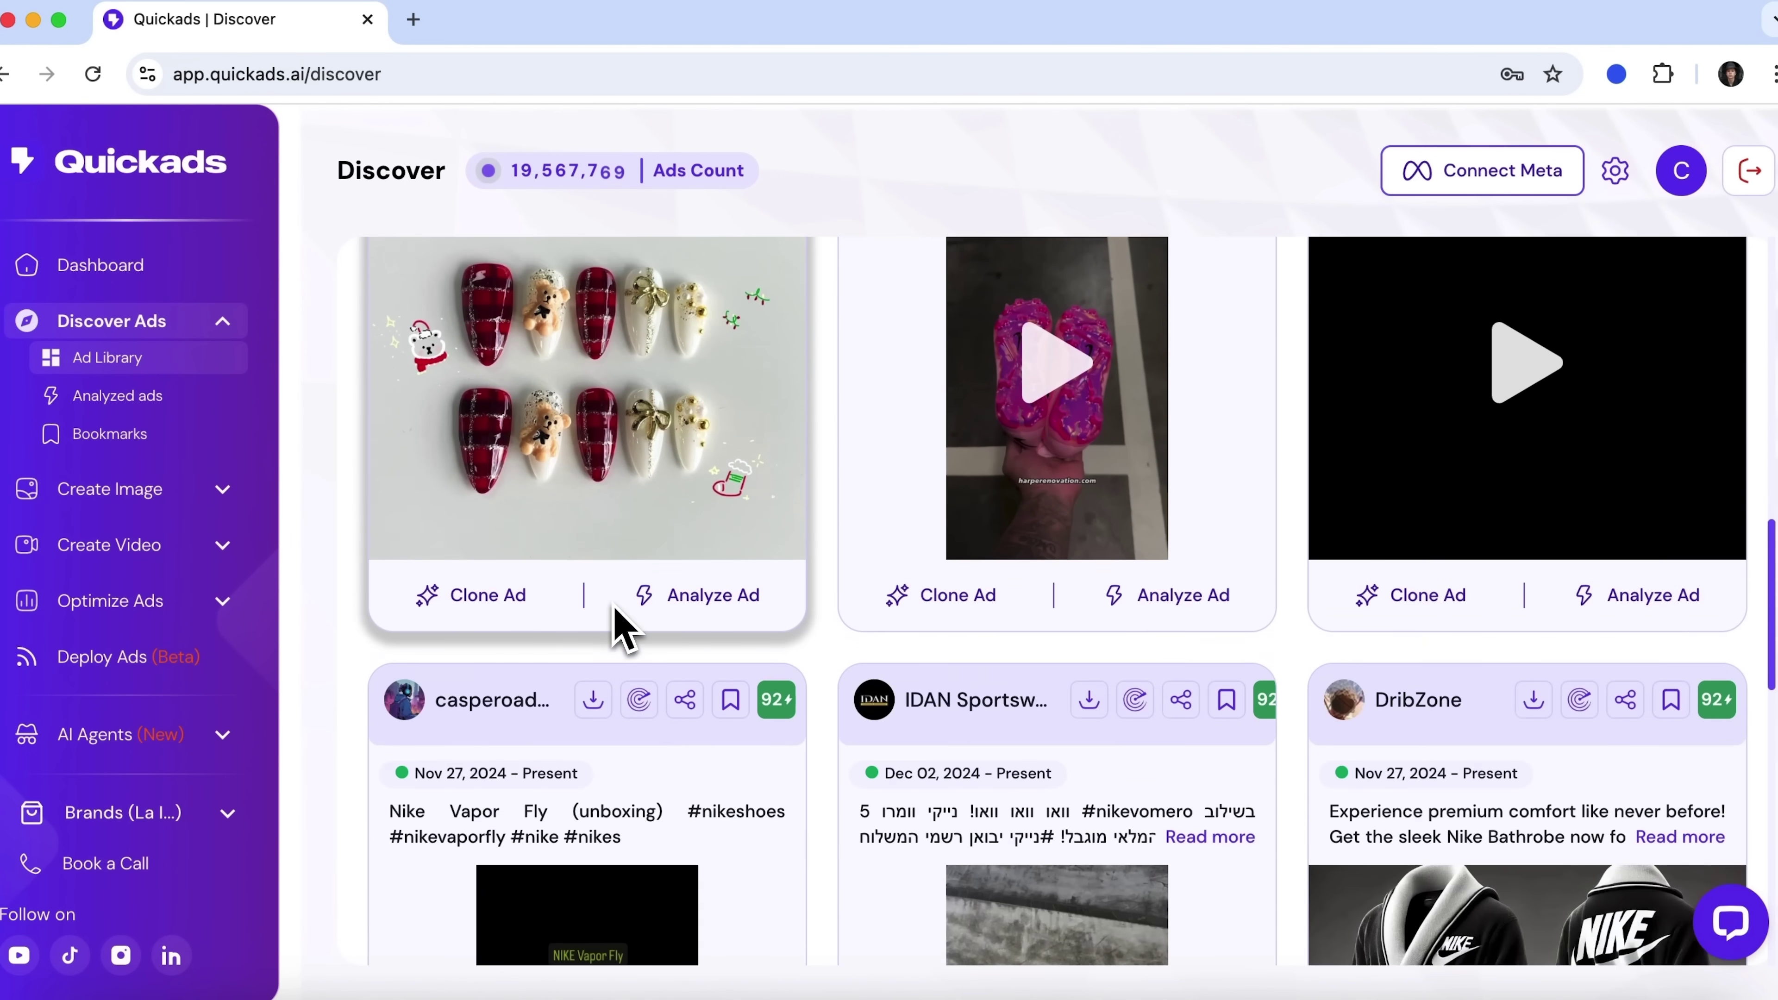
pyautogui.scroll(-2, 616, 620)
pyautogui.scroll(-4, 615, 623)
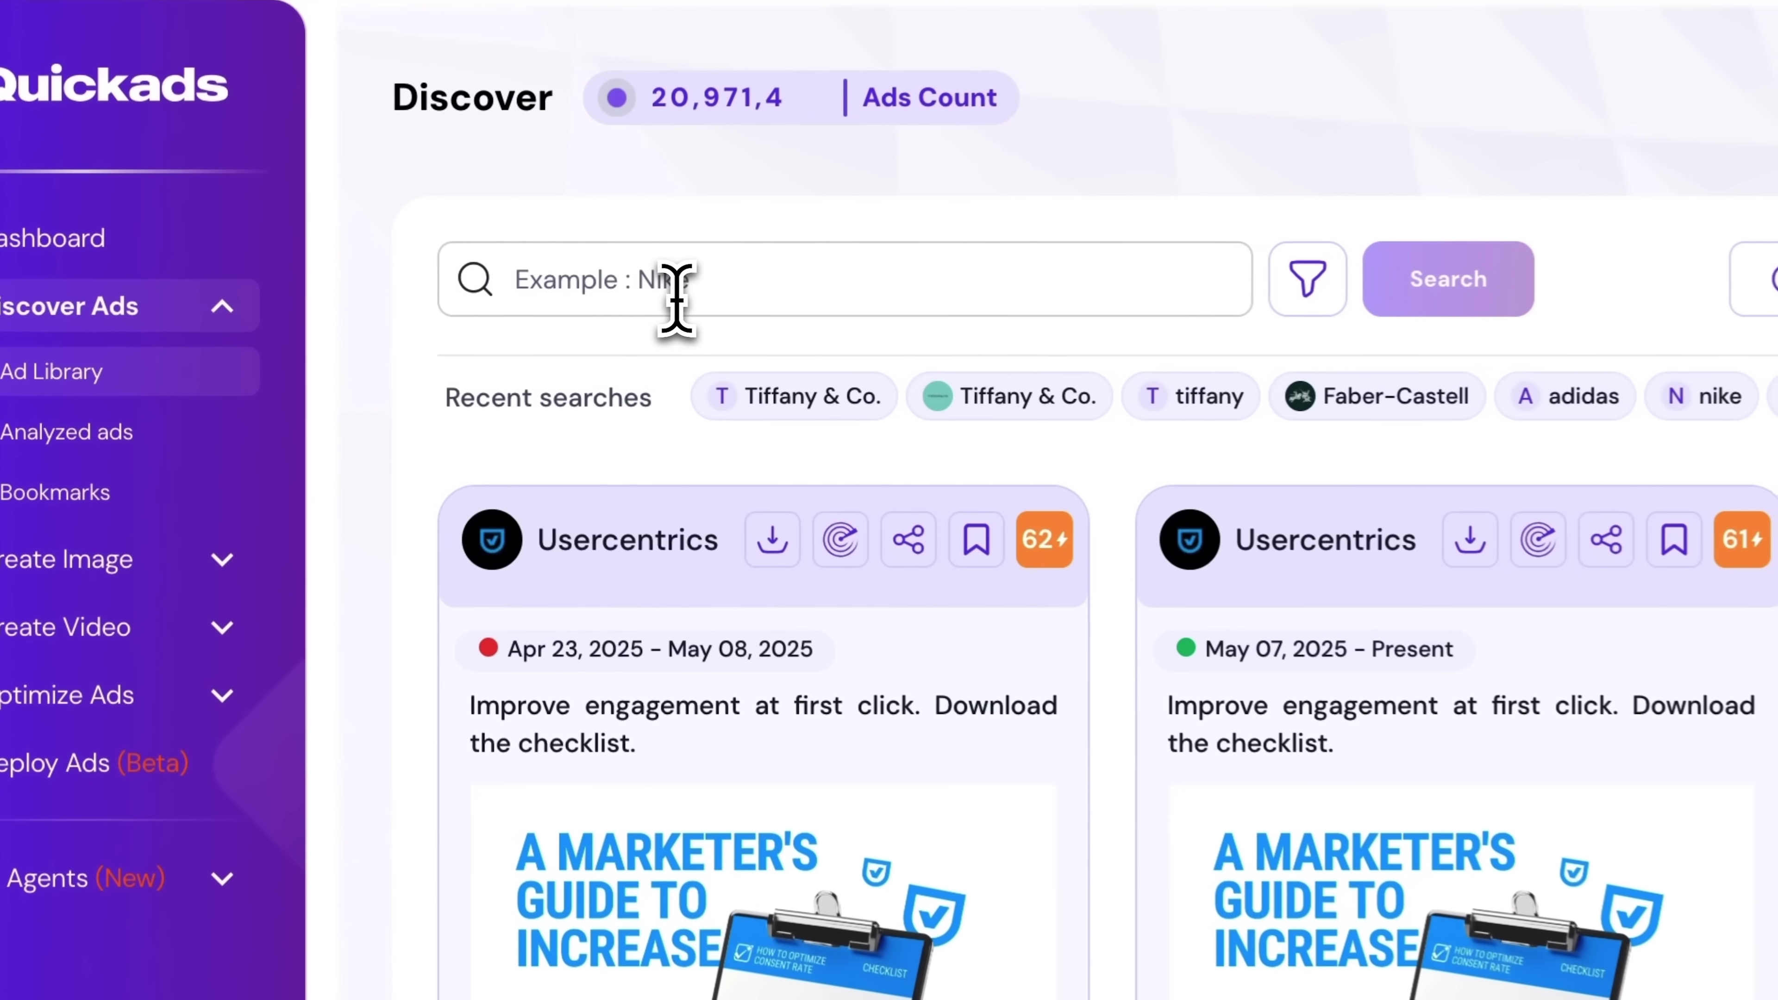
# Search for 'tiffany', choose the Tiffany & Co. advertiser, and scroll to its jewelry ad cards
pyautogui.click(528, 307)
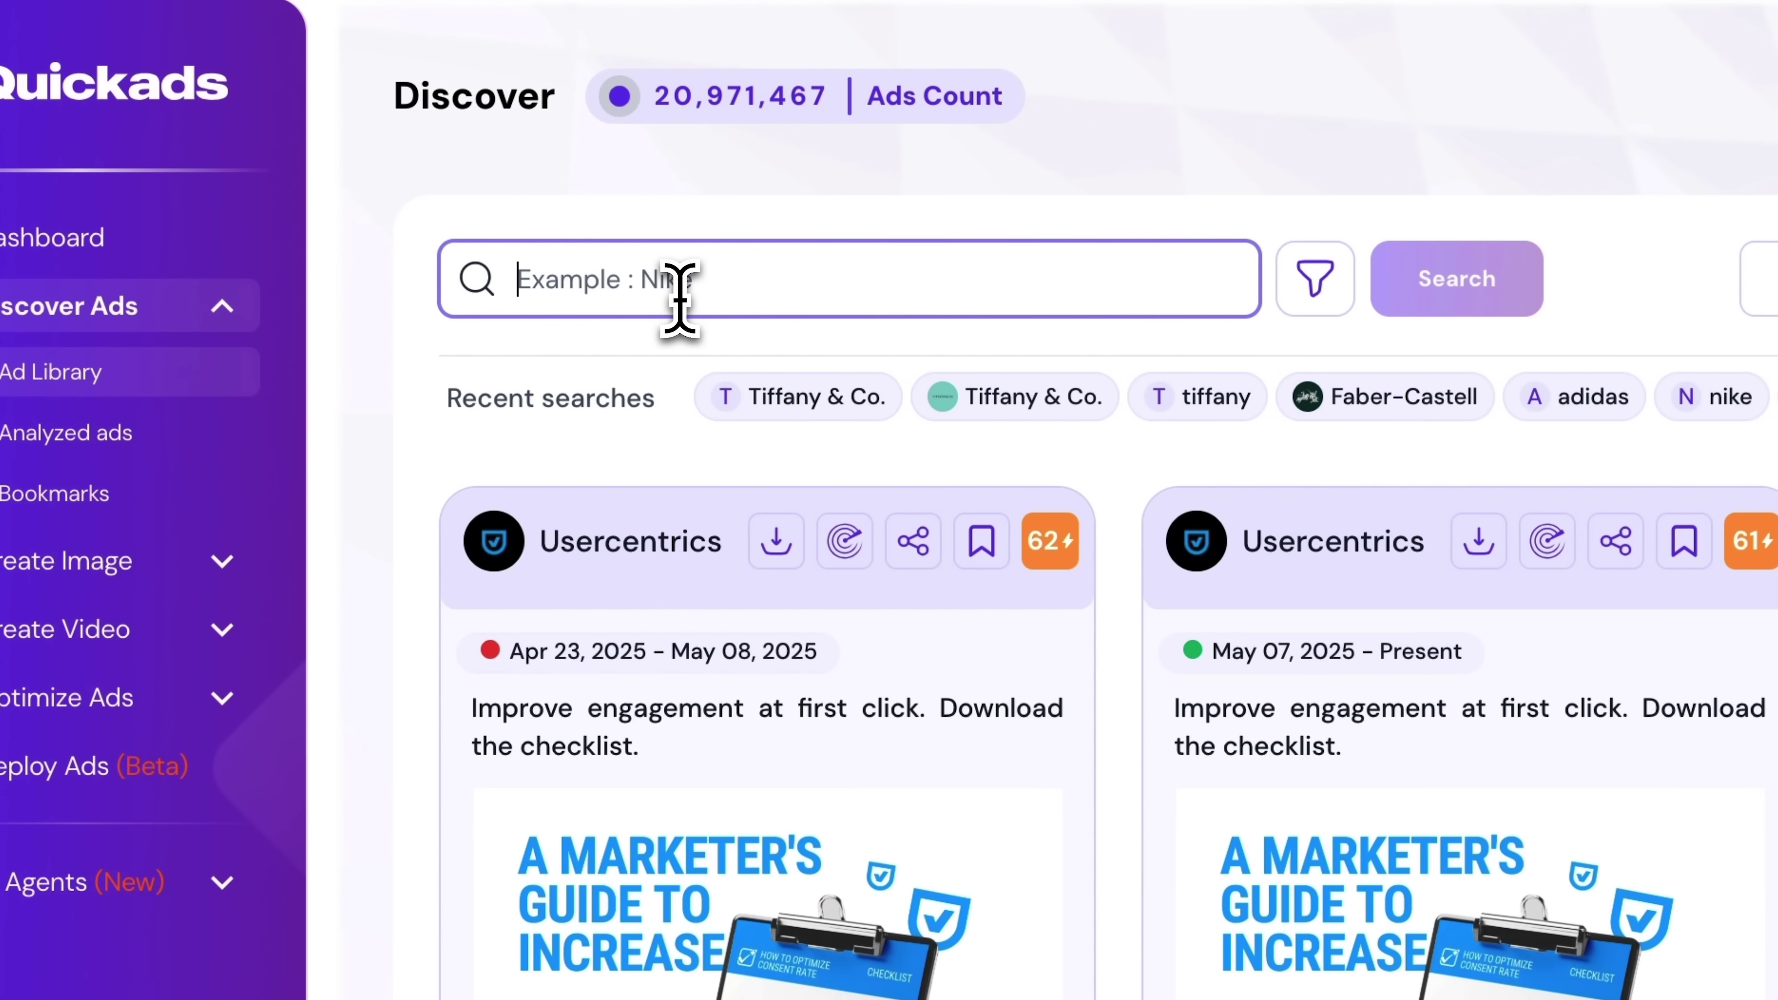
pyautogui.write('tiffany')
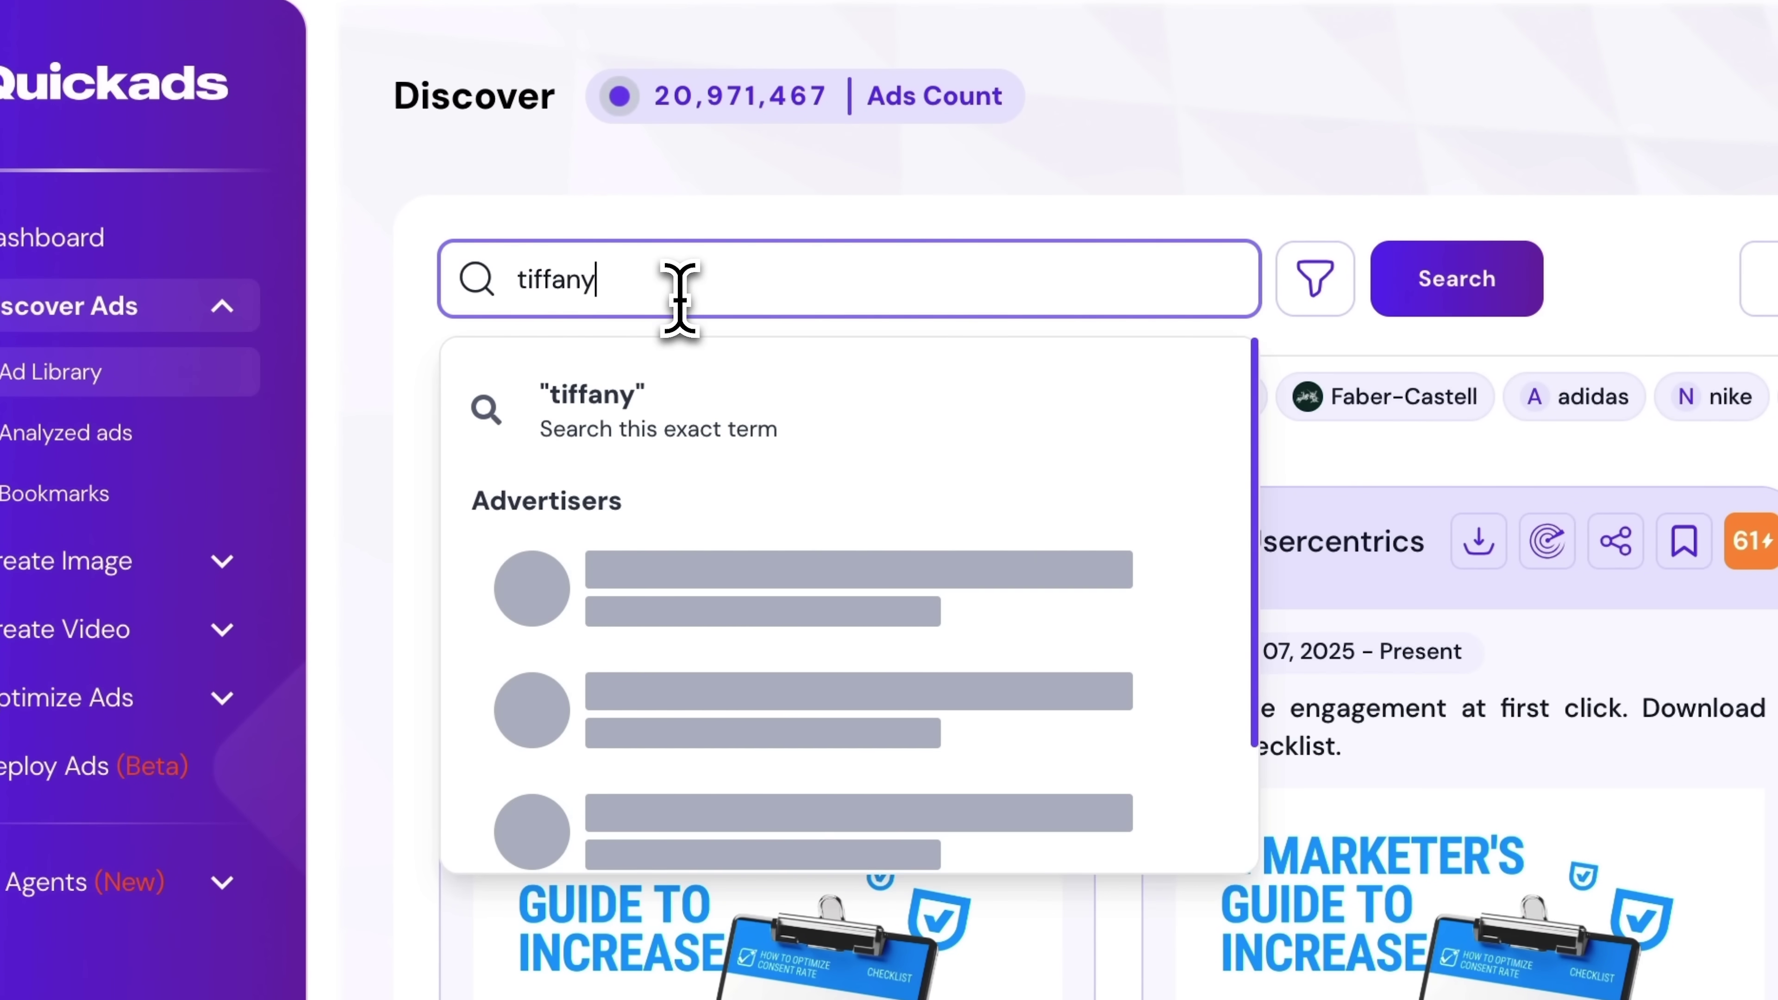
pyautogui.scroll(-2, 773, 647)
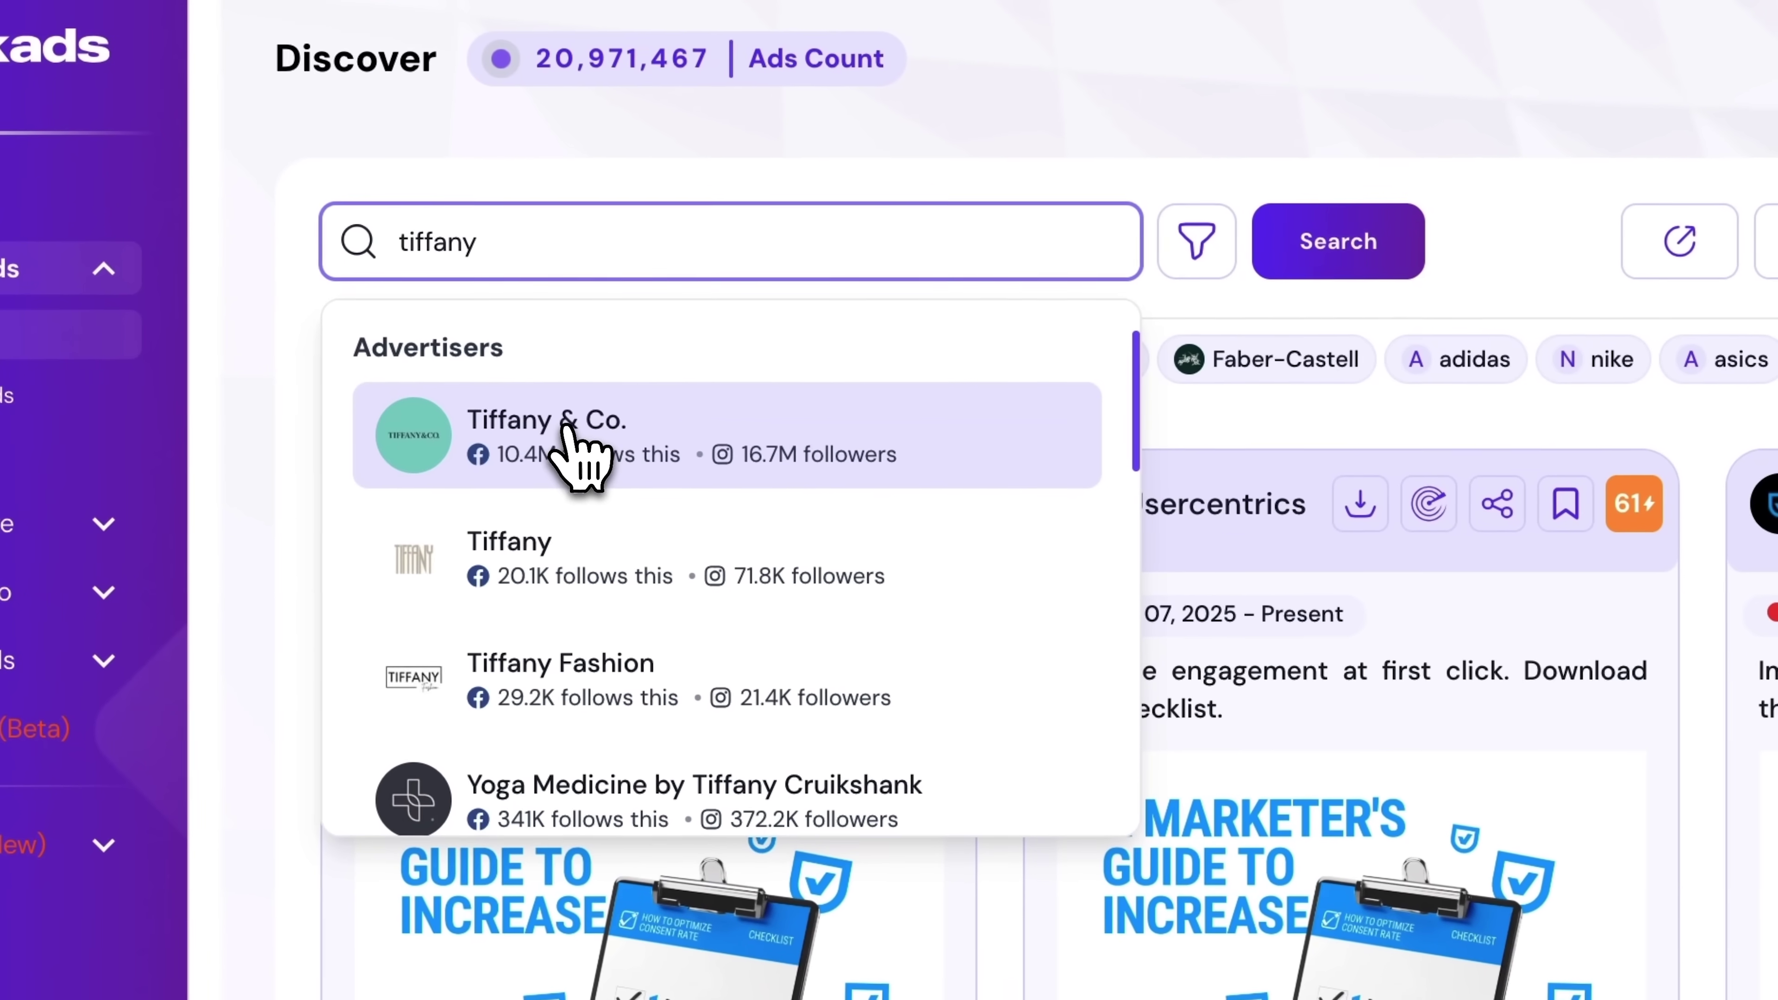
pyautogui.click(689, 431)
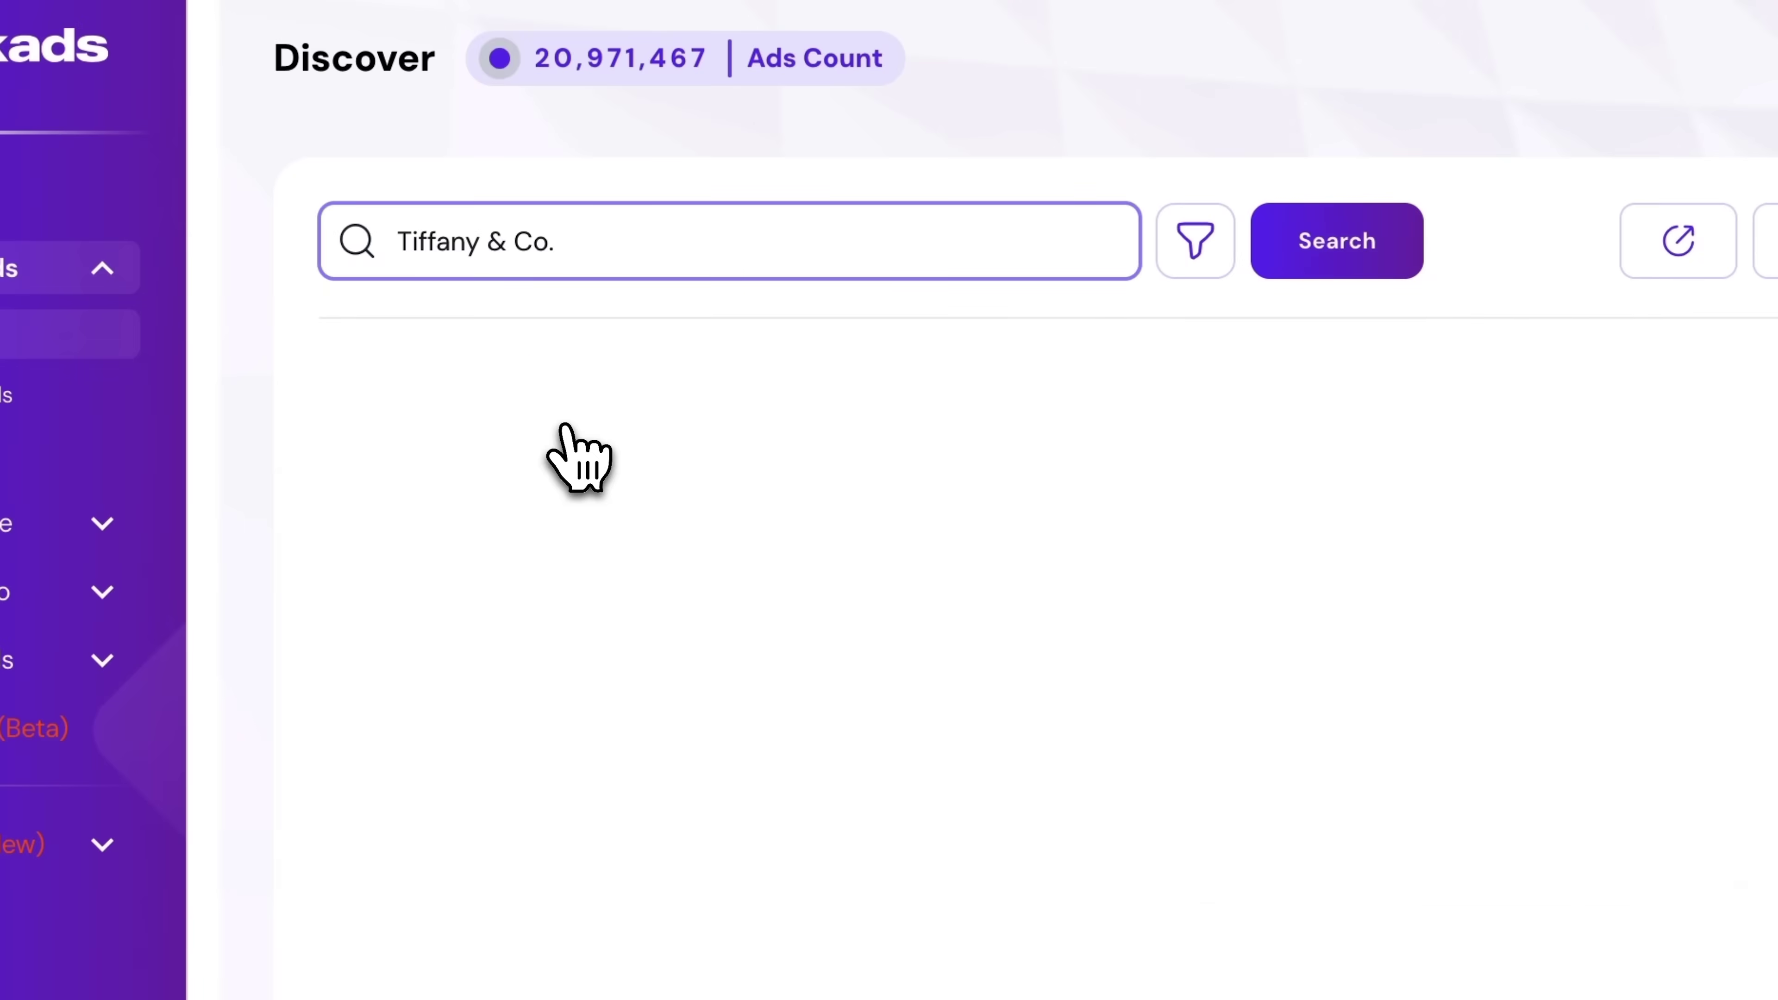
pyautogui.scroll(-3, 1117, 571)
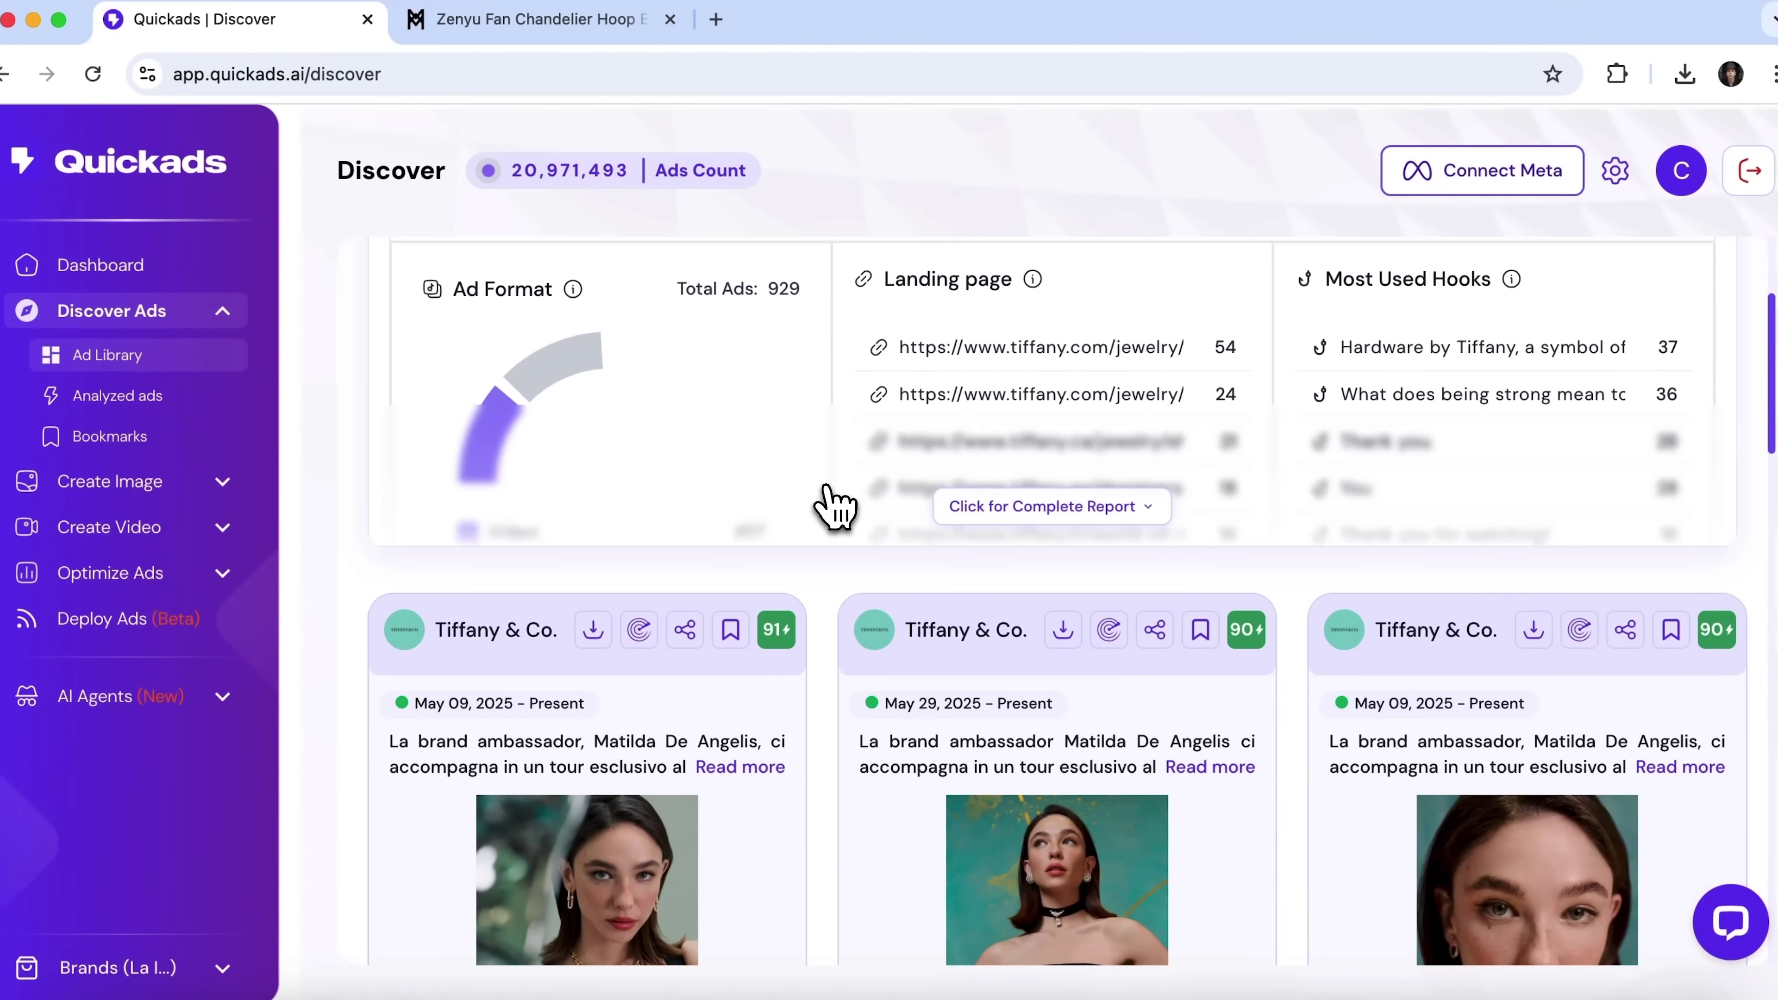
pyautogui.scroll(-5, 836, 506)
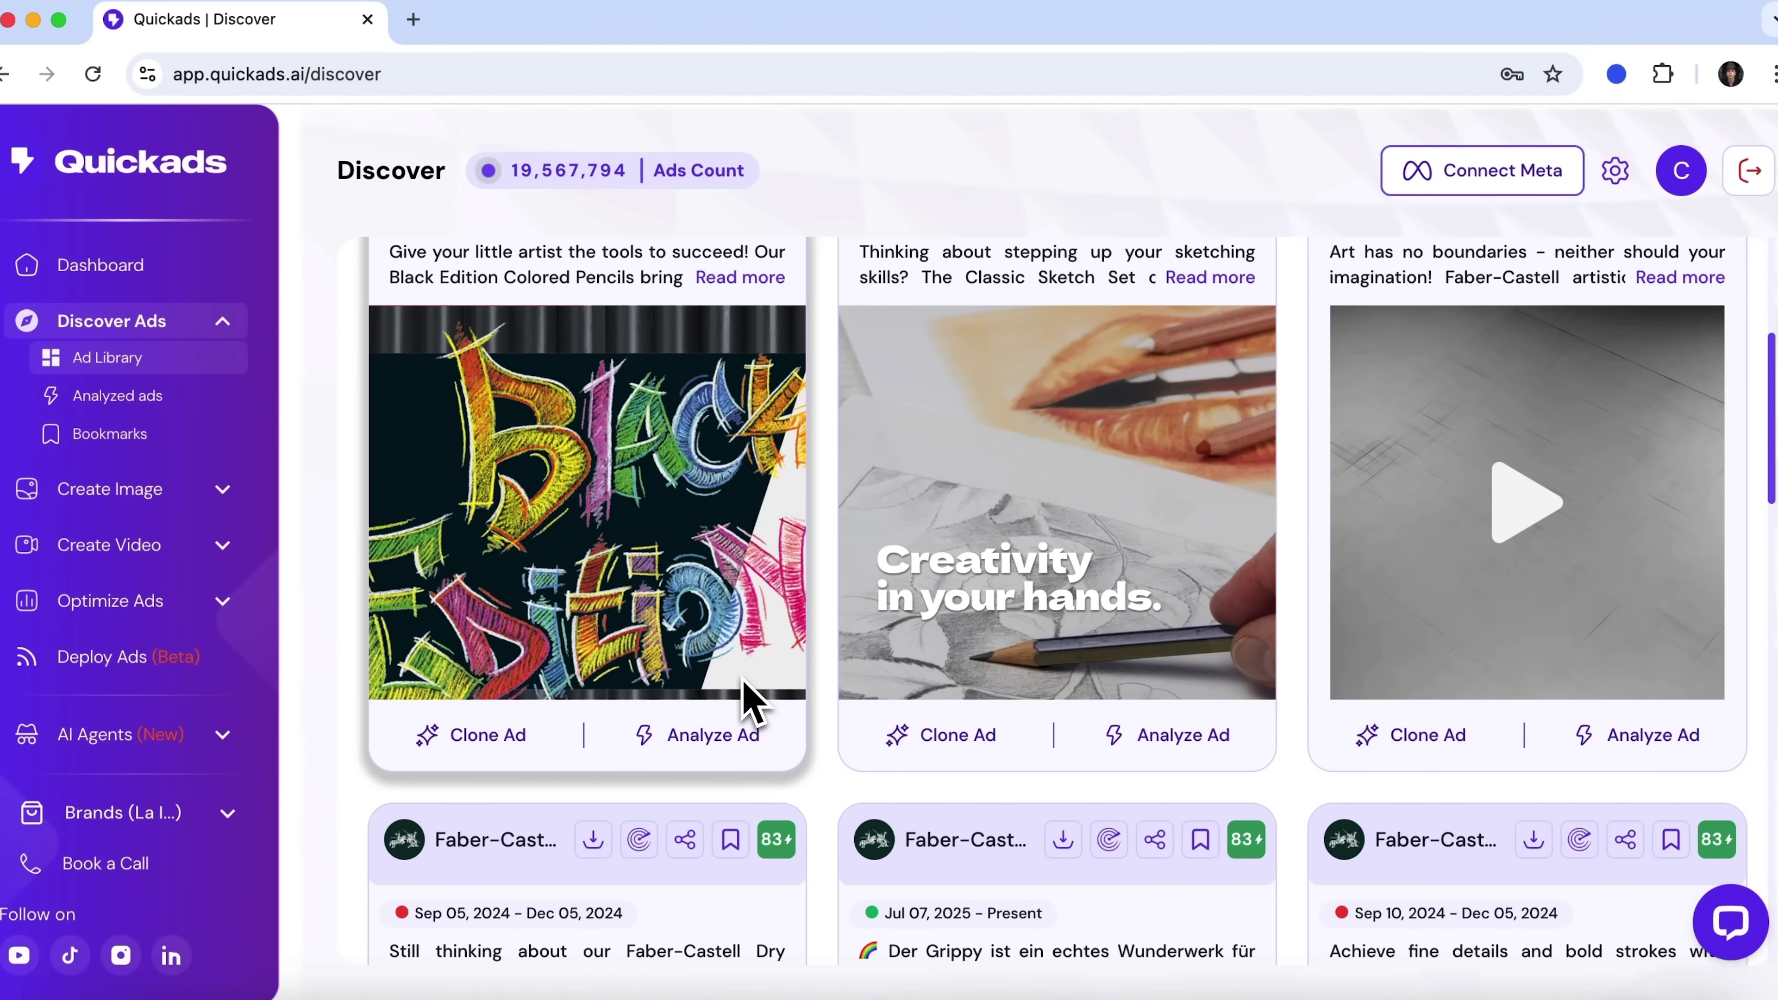
# Scroll the AI Image Ad page showing the E-commerce option and product link field
pyautogui.scroll(-7, 747, 703)
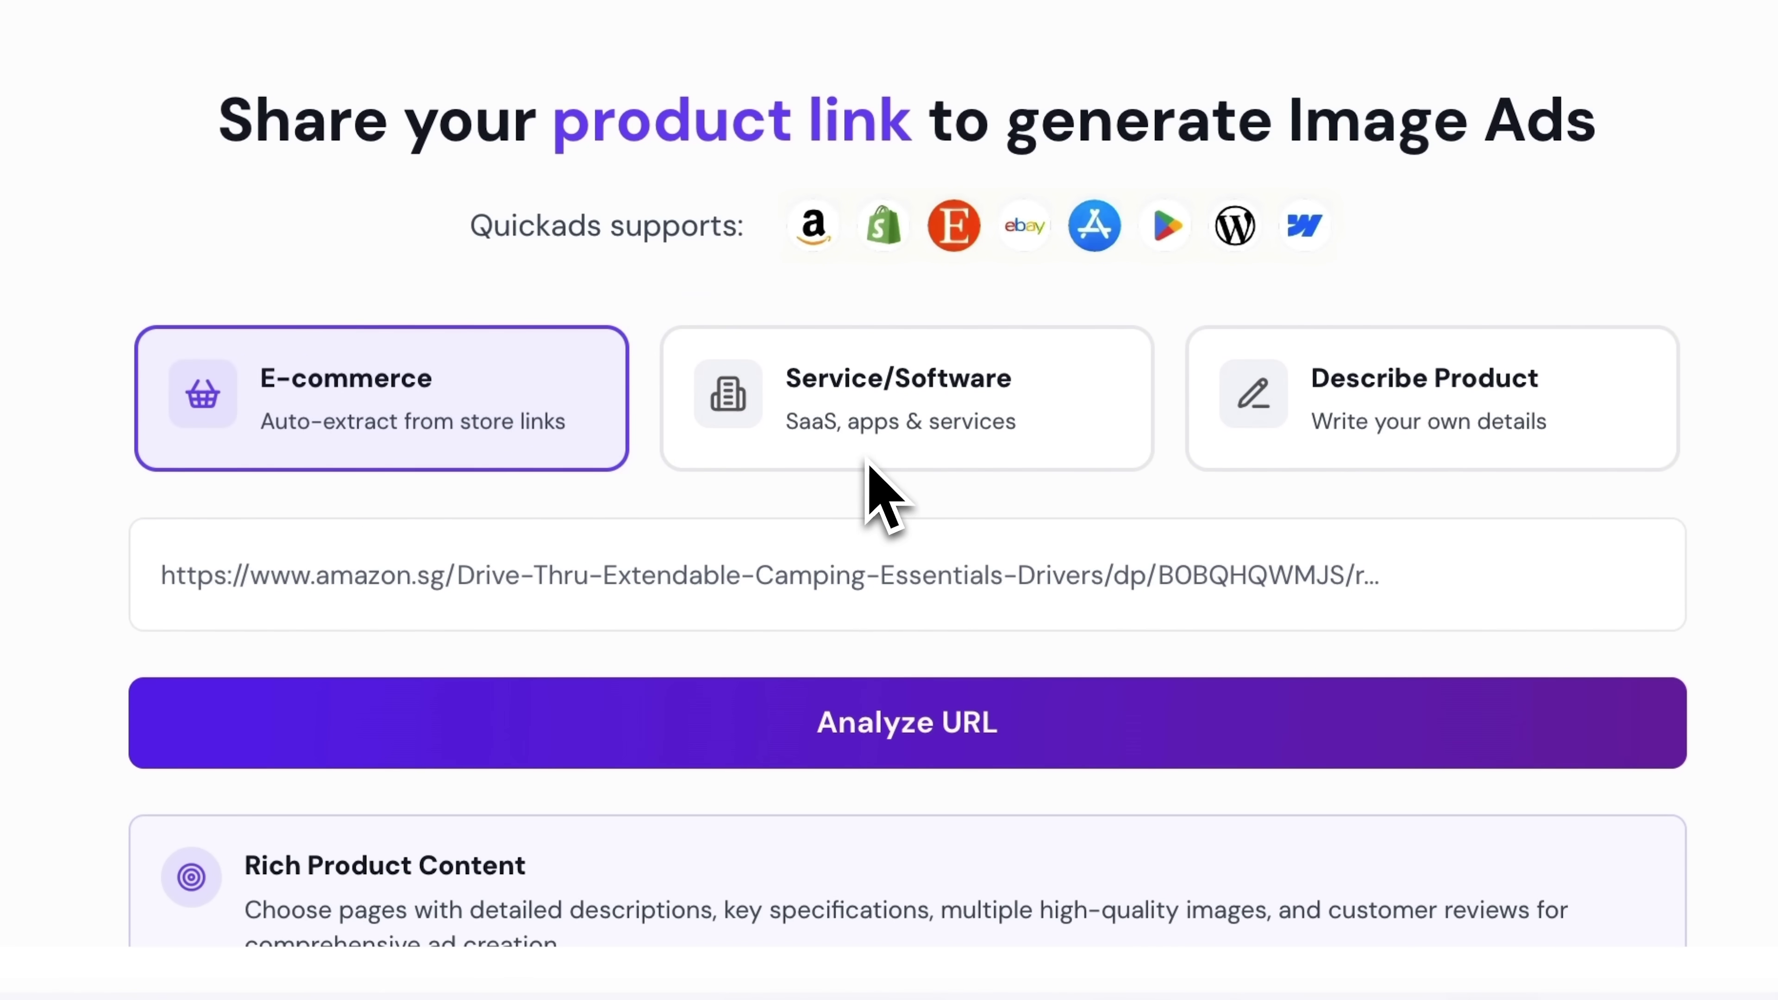
# Paste the Missoma product link into the URL field and analyze it
pyautogui.click(350, 579)
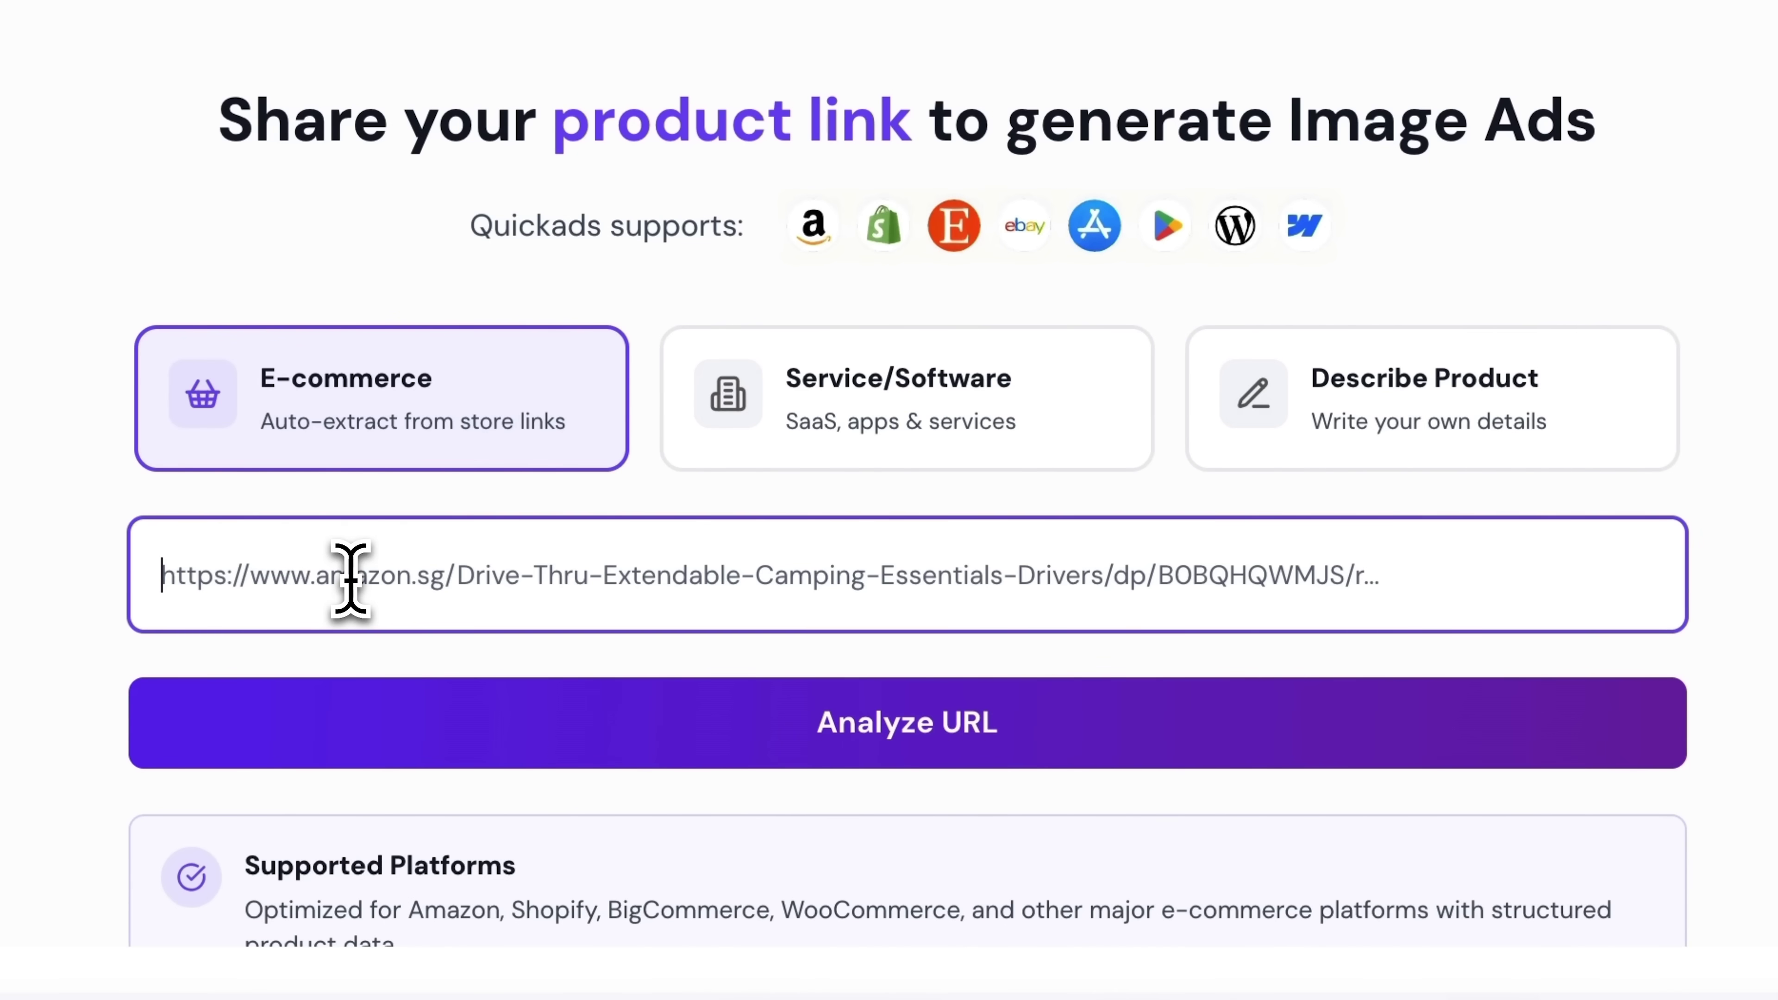
pyautogui.write('https://www.missoma.com/products/lucy-williams-chunky-entwine-small-hoop-earrings-mixed-metal')
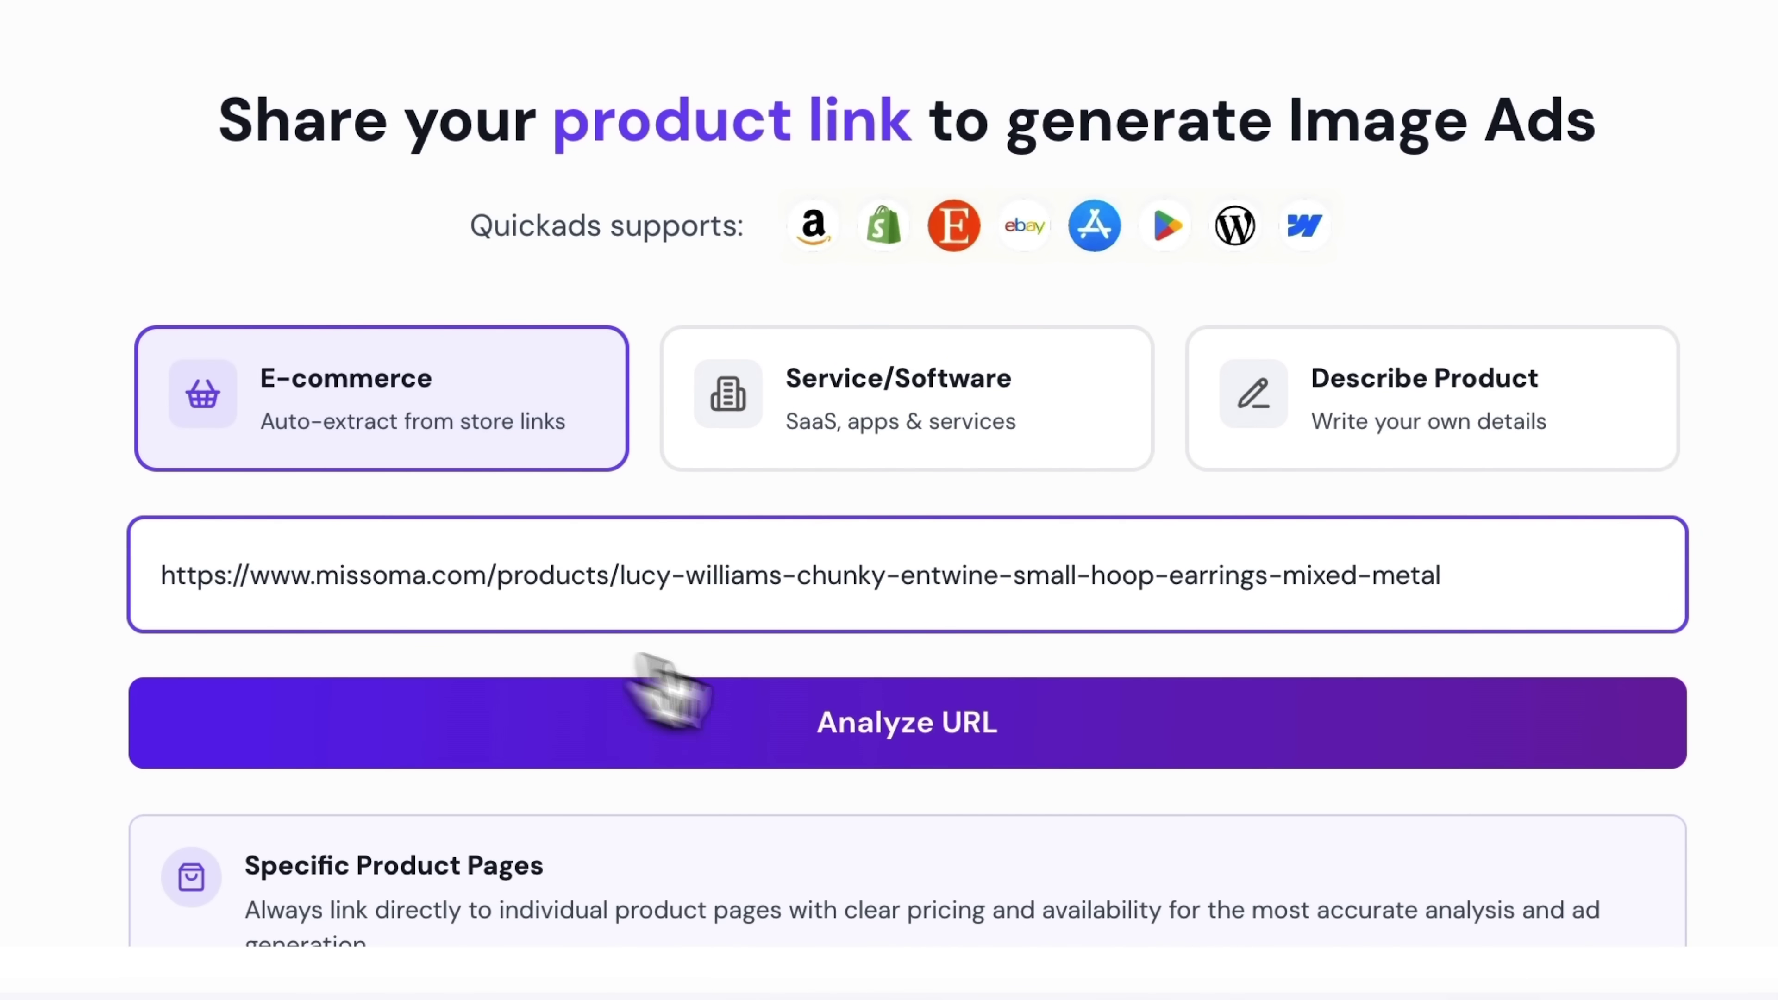
pyautogui.click(907, 746)
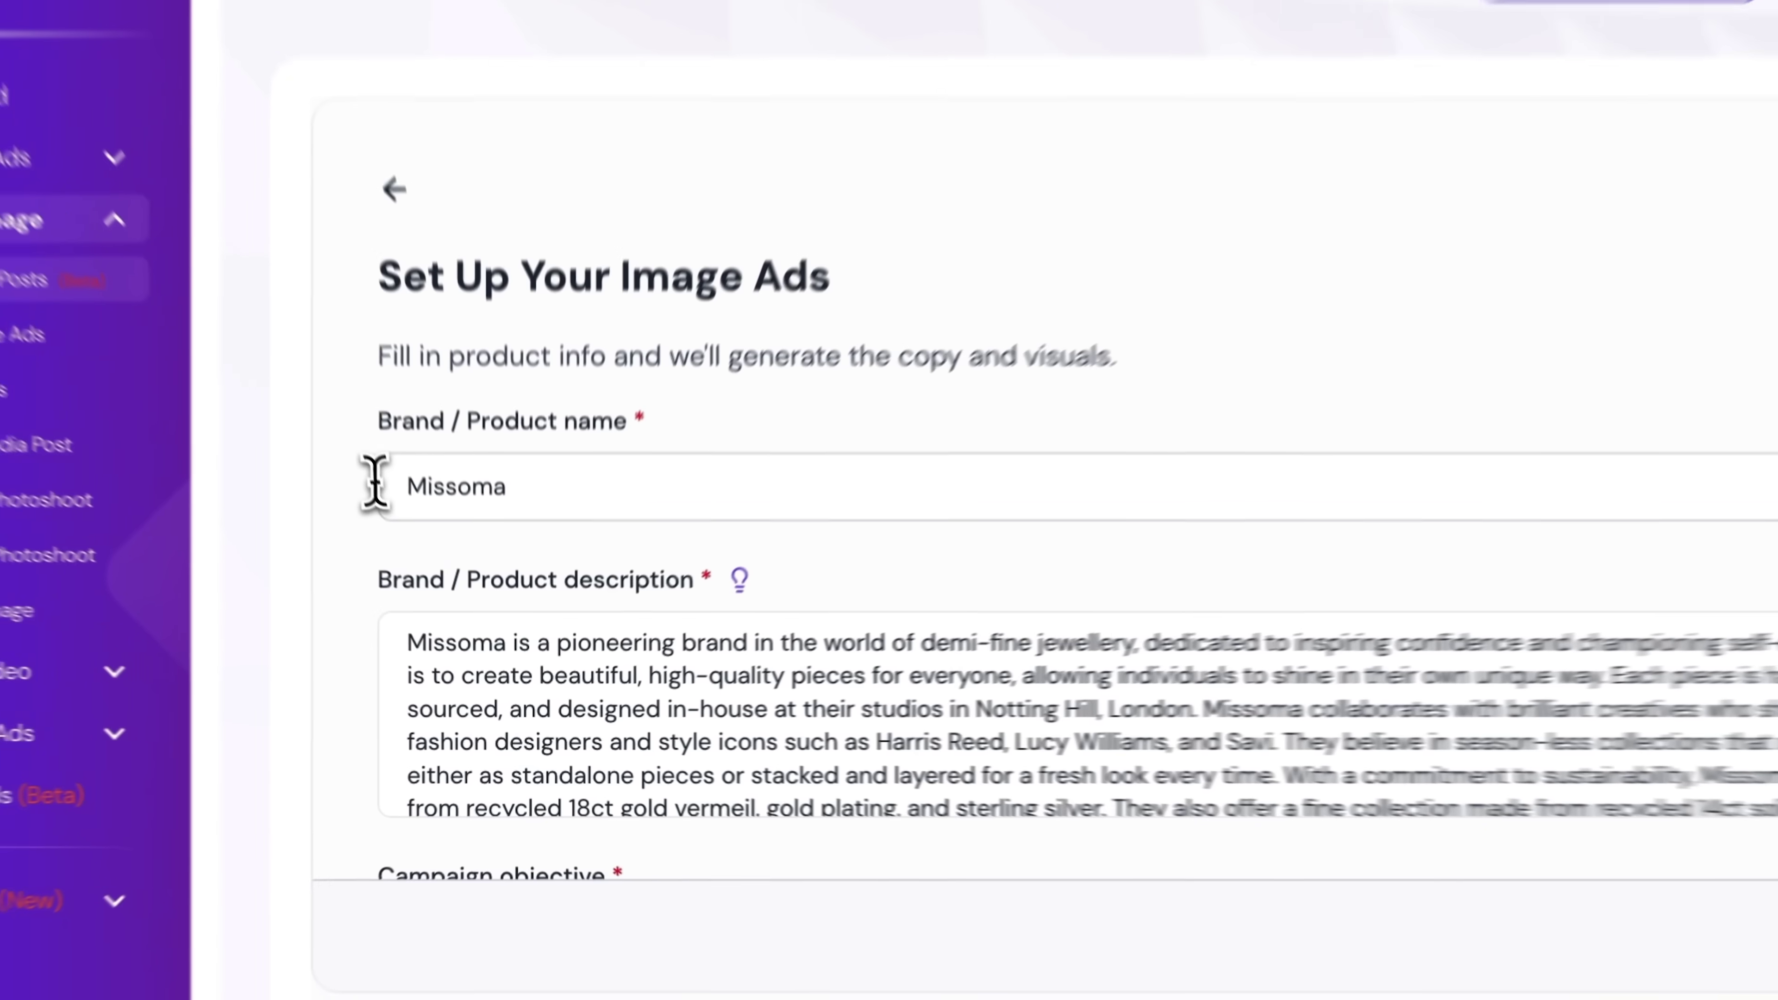
# Check the Missoma brand name, review the form, and generate ads from the pearl hoop earrings image
pyautogui.doubleClick(425, 553)
pyautogui.scroll(-2, 703, 672)
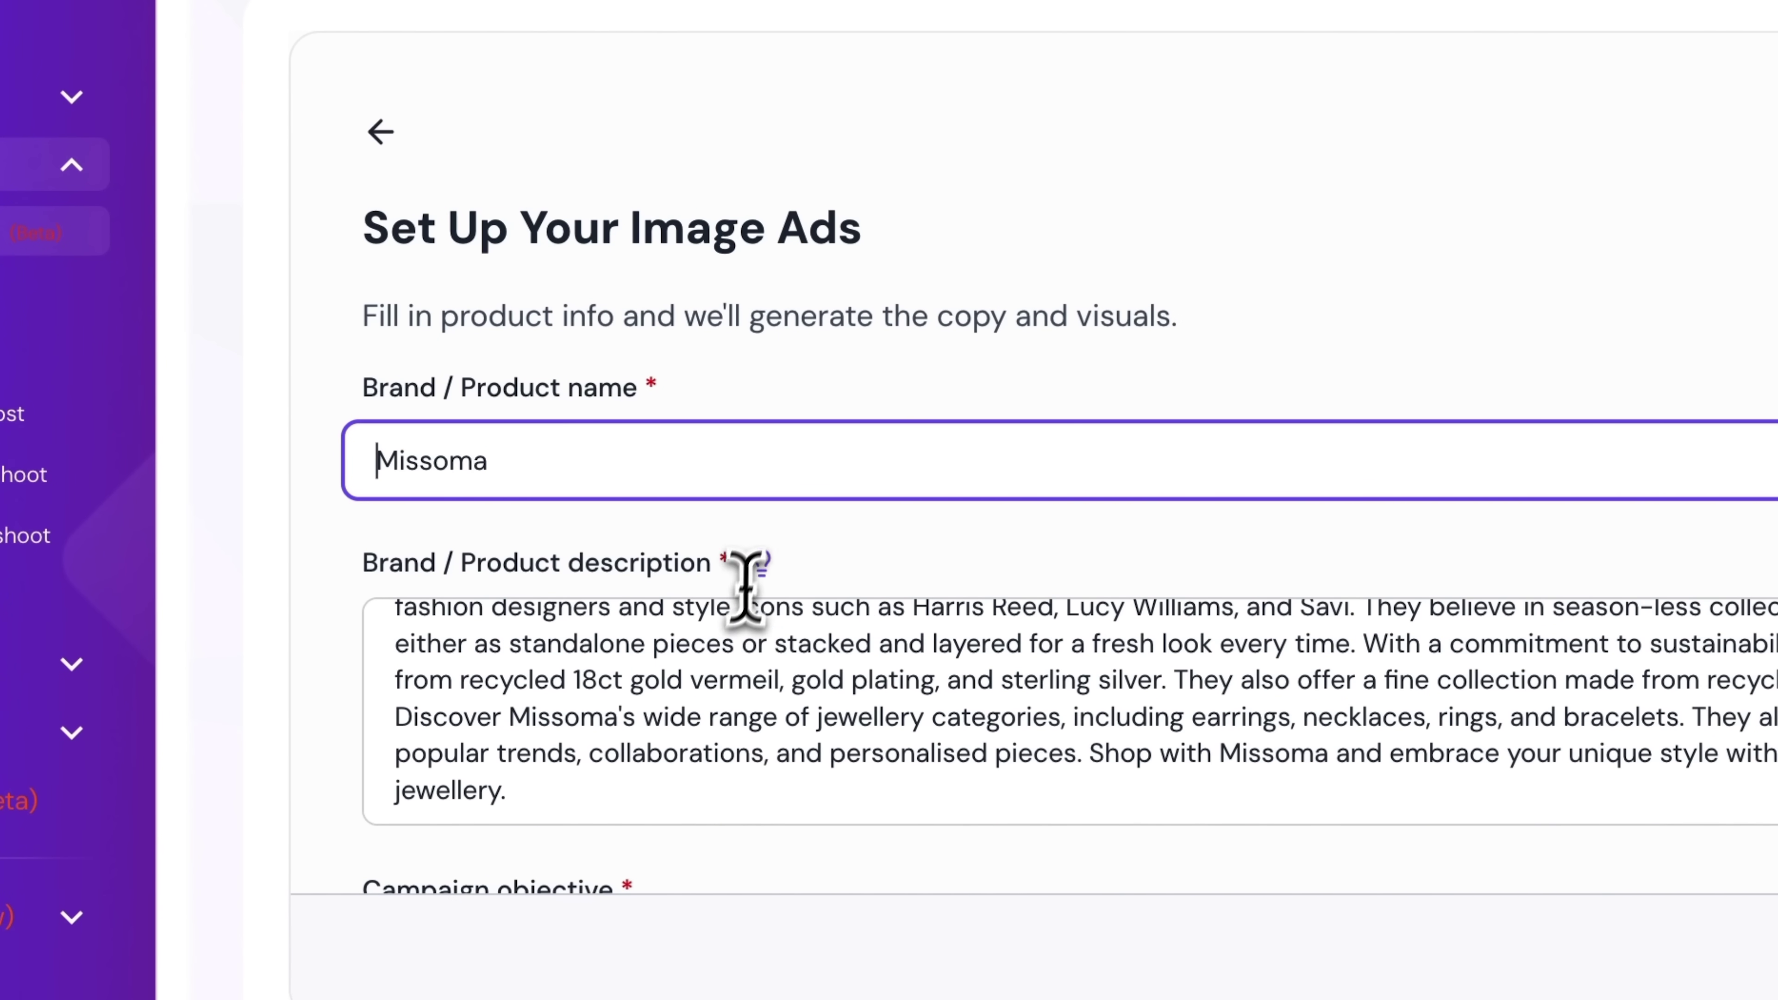
pyautogui.moveTo(757, 560)
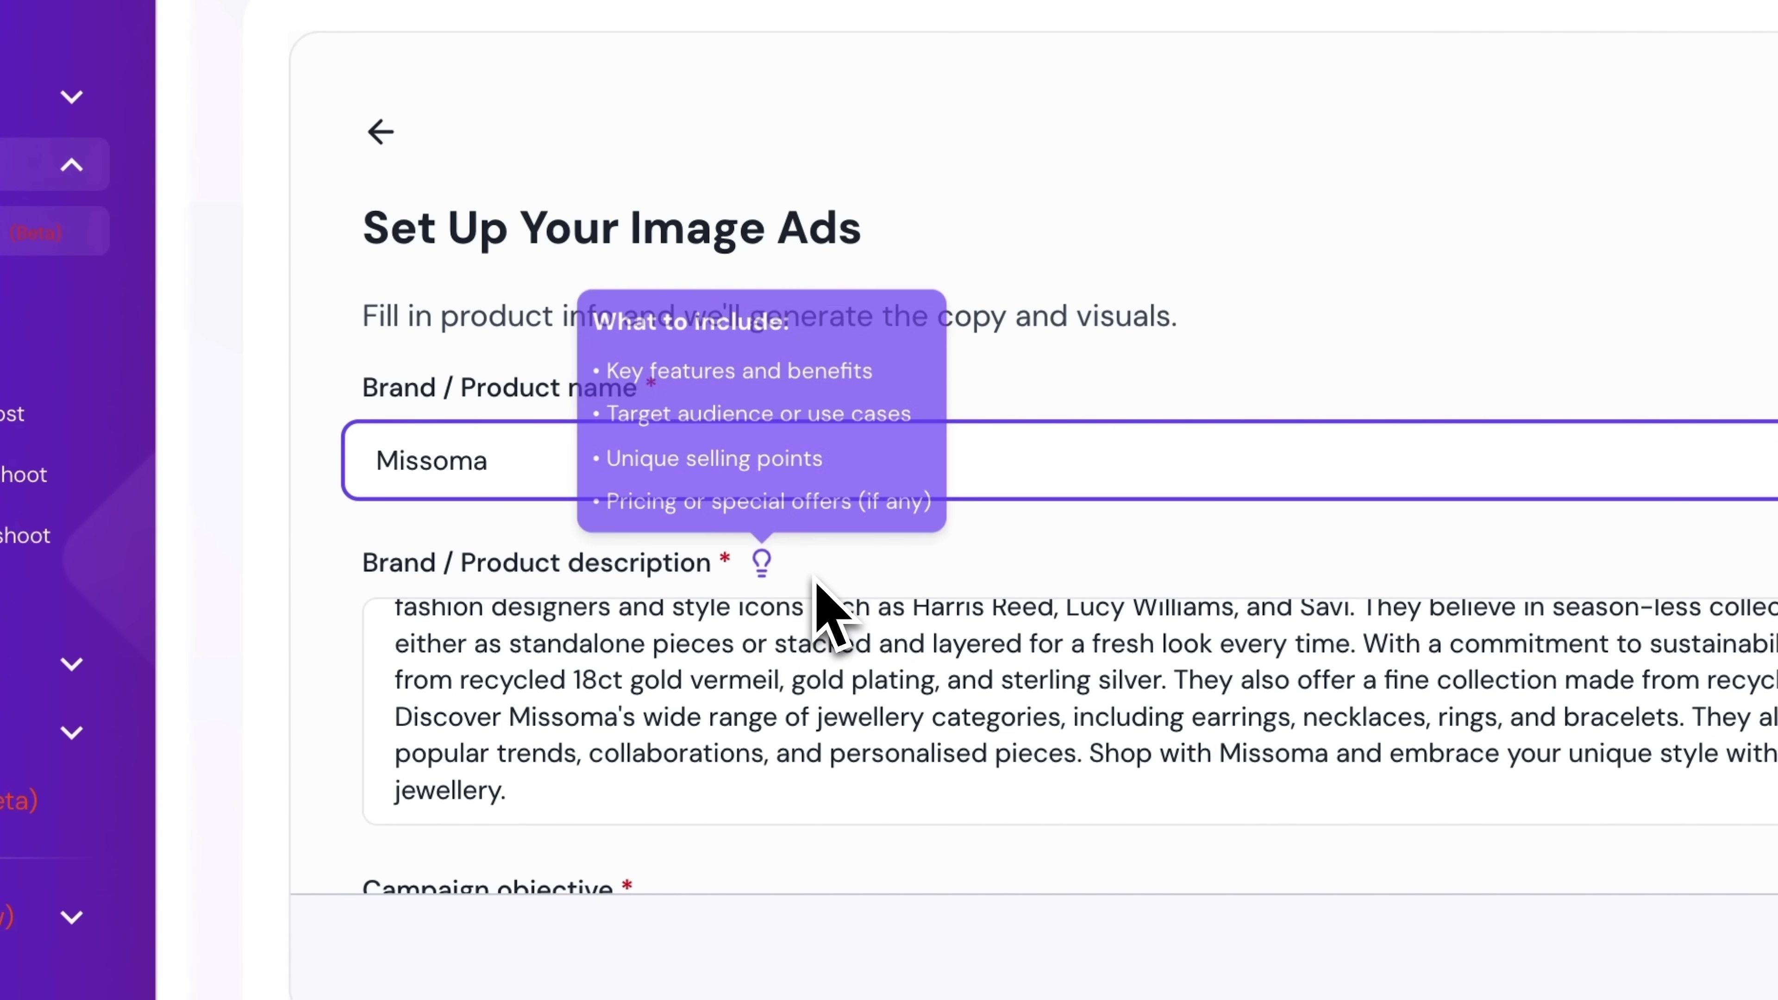
pyautogui.scroll(-3, 819, 610)
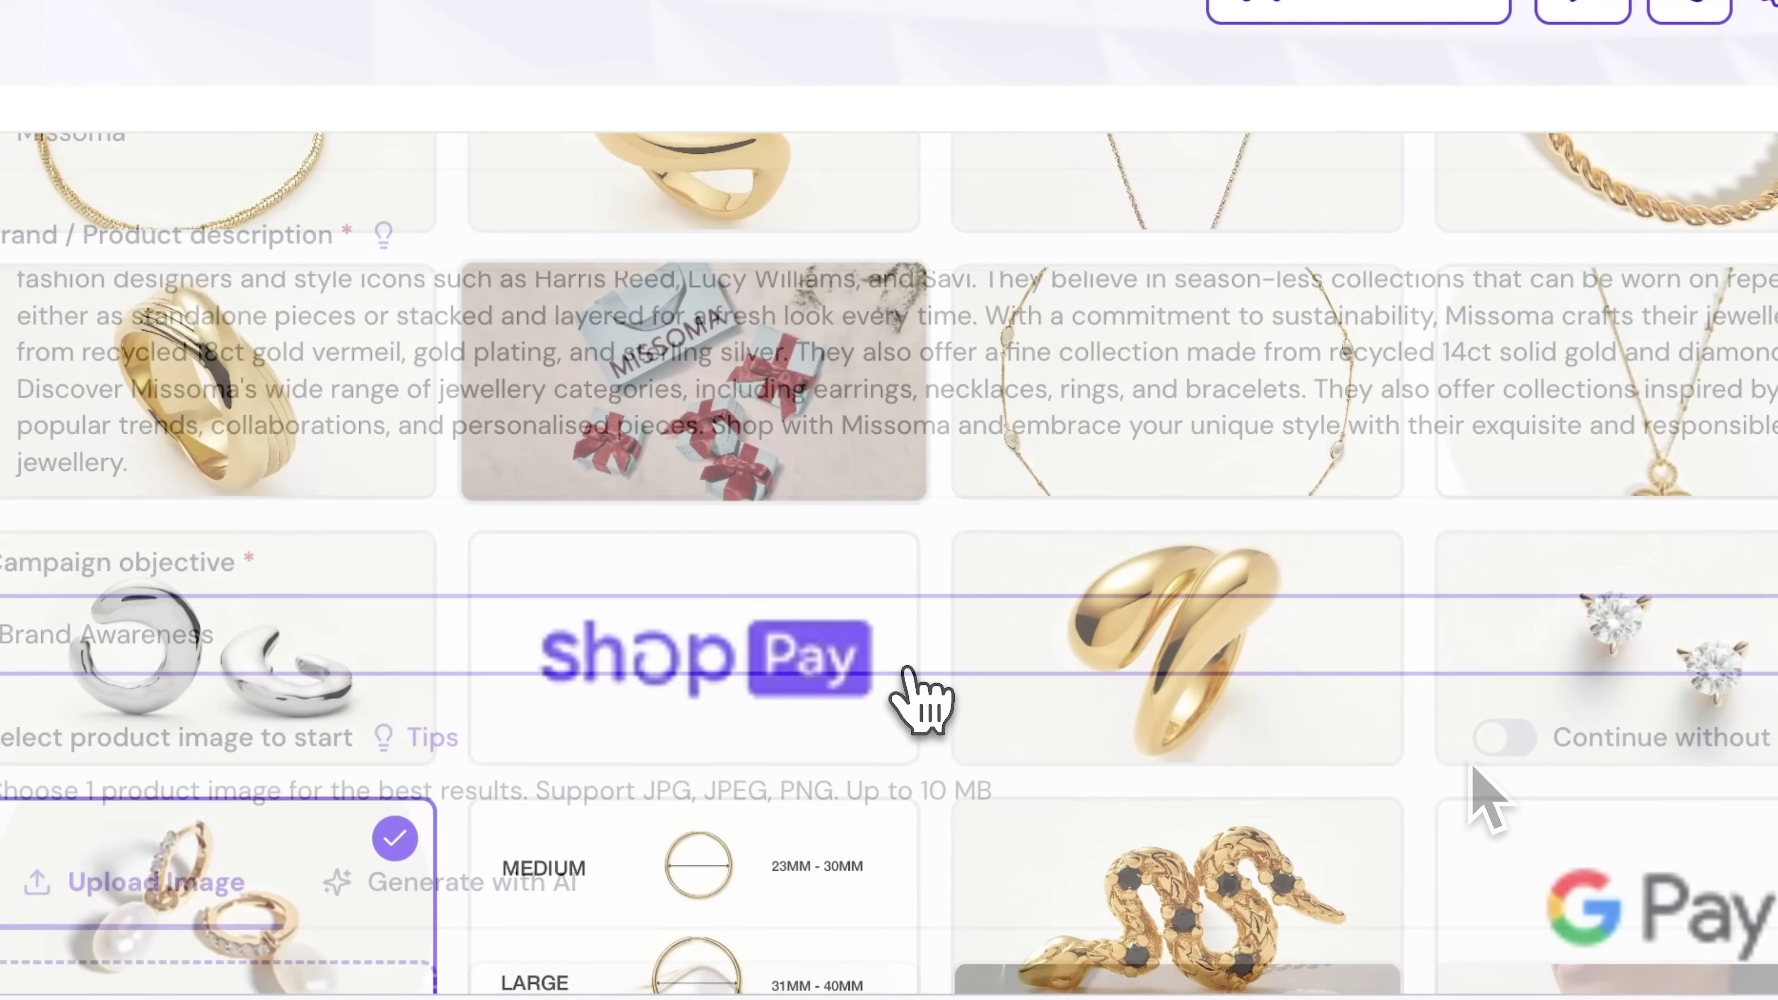
pyautogui.scroll(-2, 913, 697)
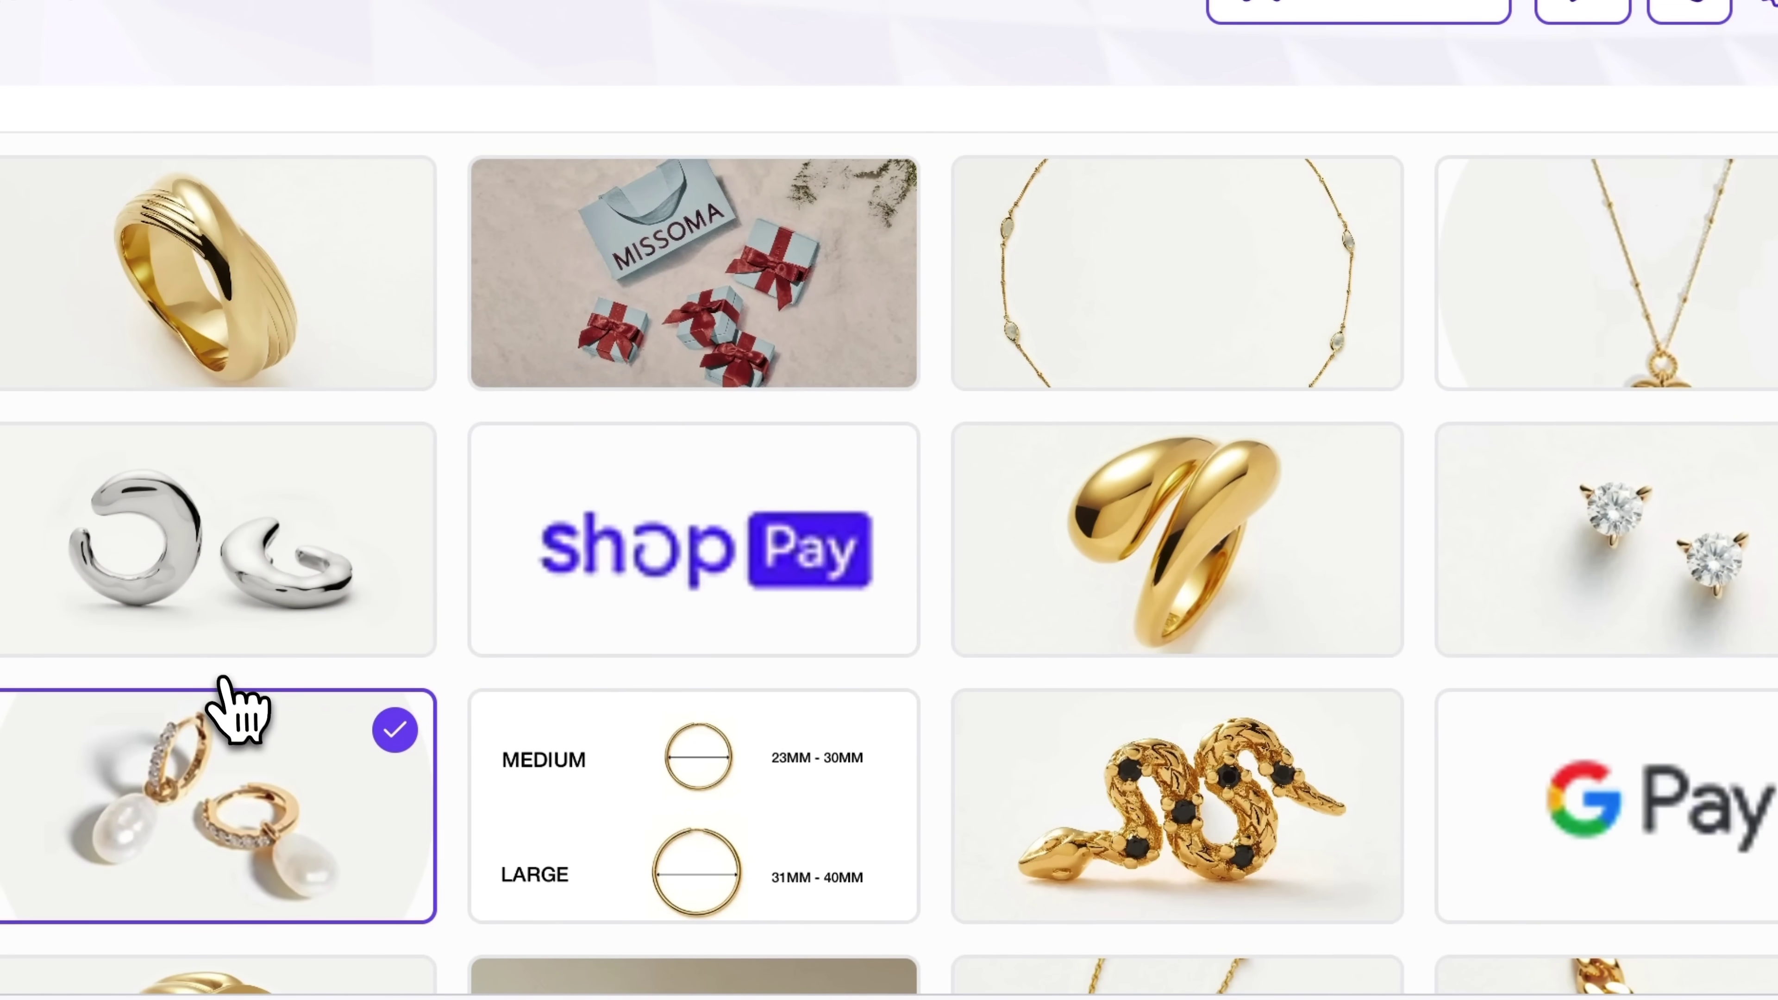
pyautogui.scroll(-1, 230, 707)
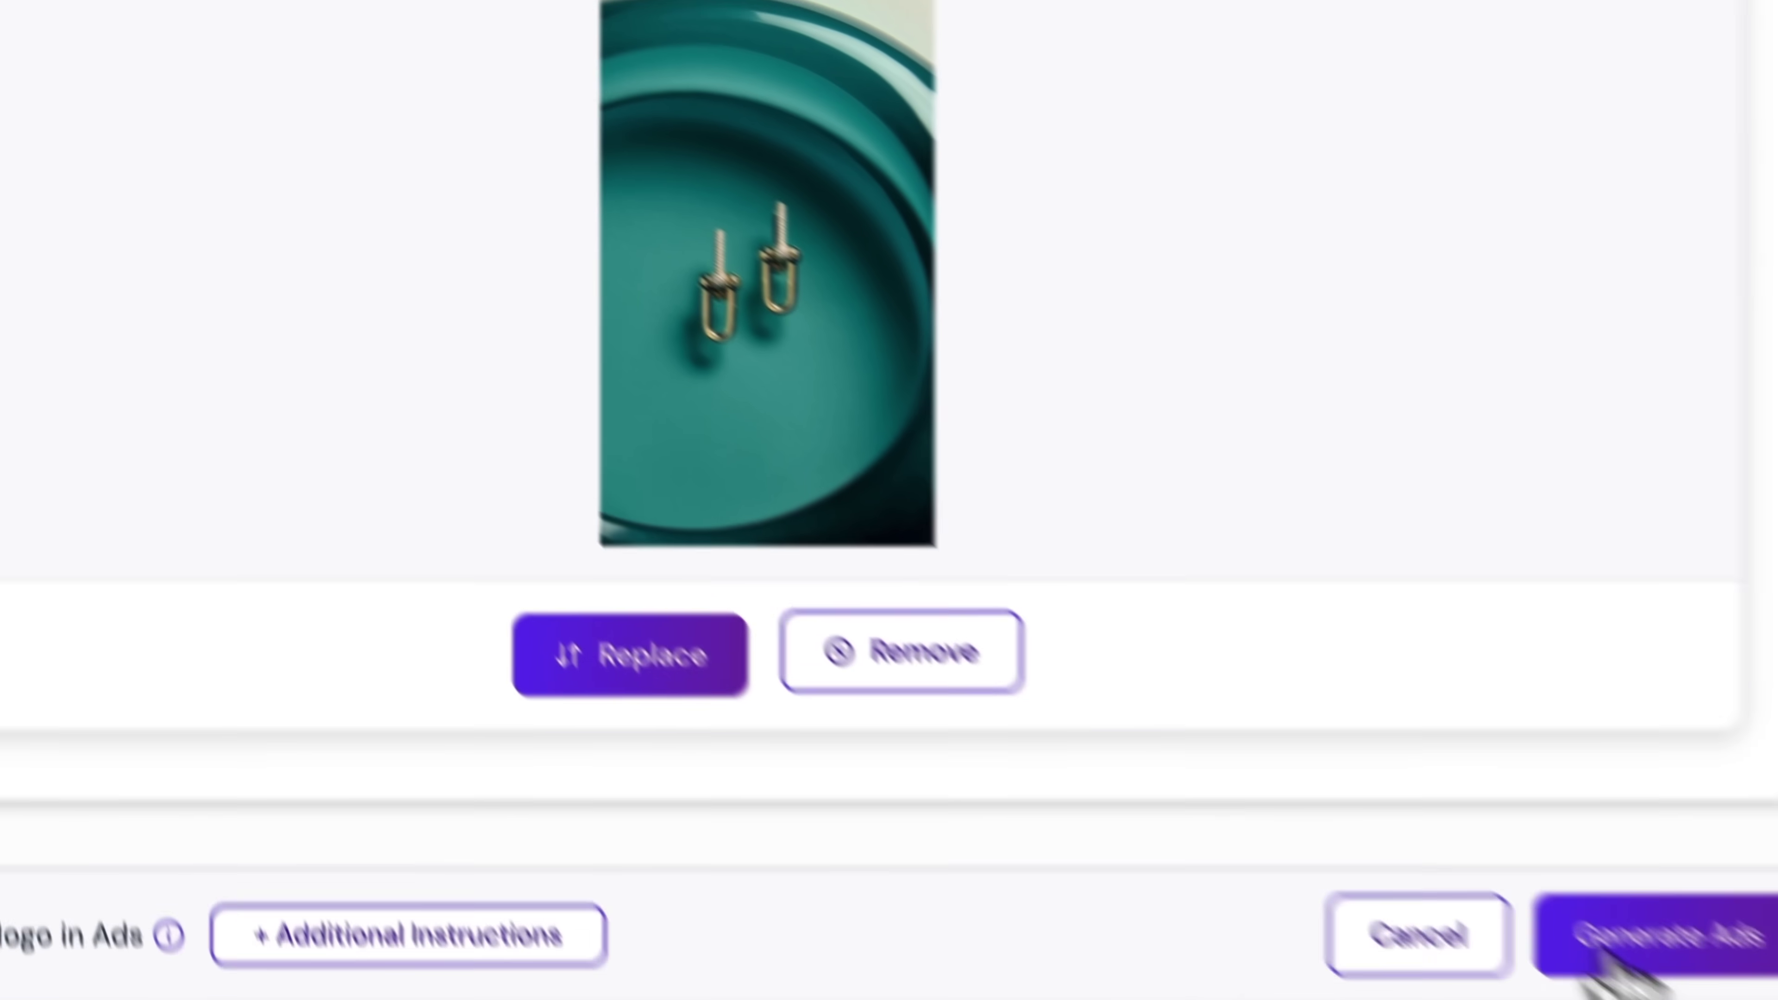
pyautogui.click(1485, 841)
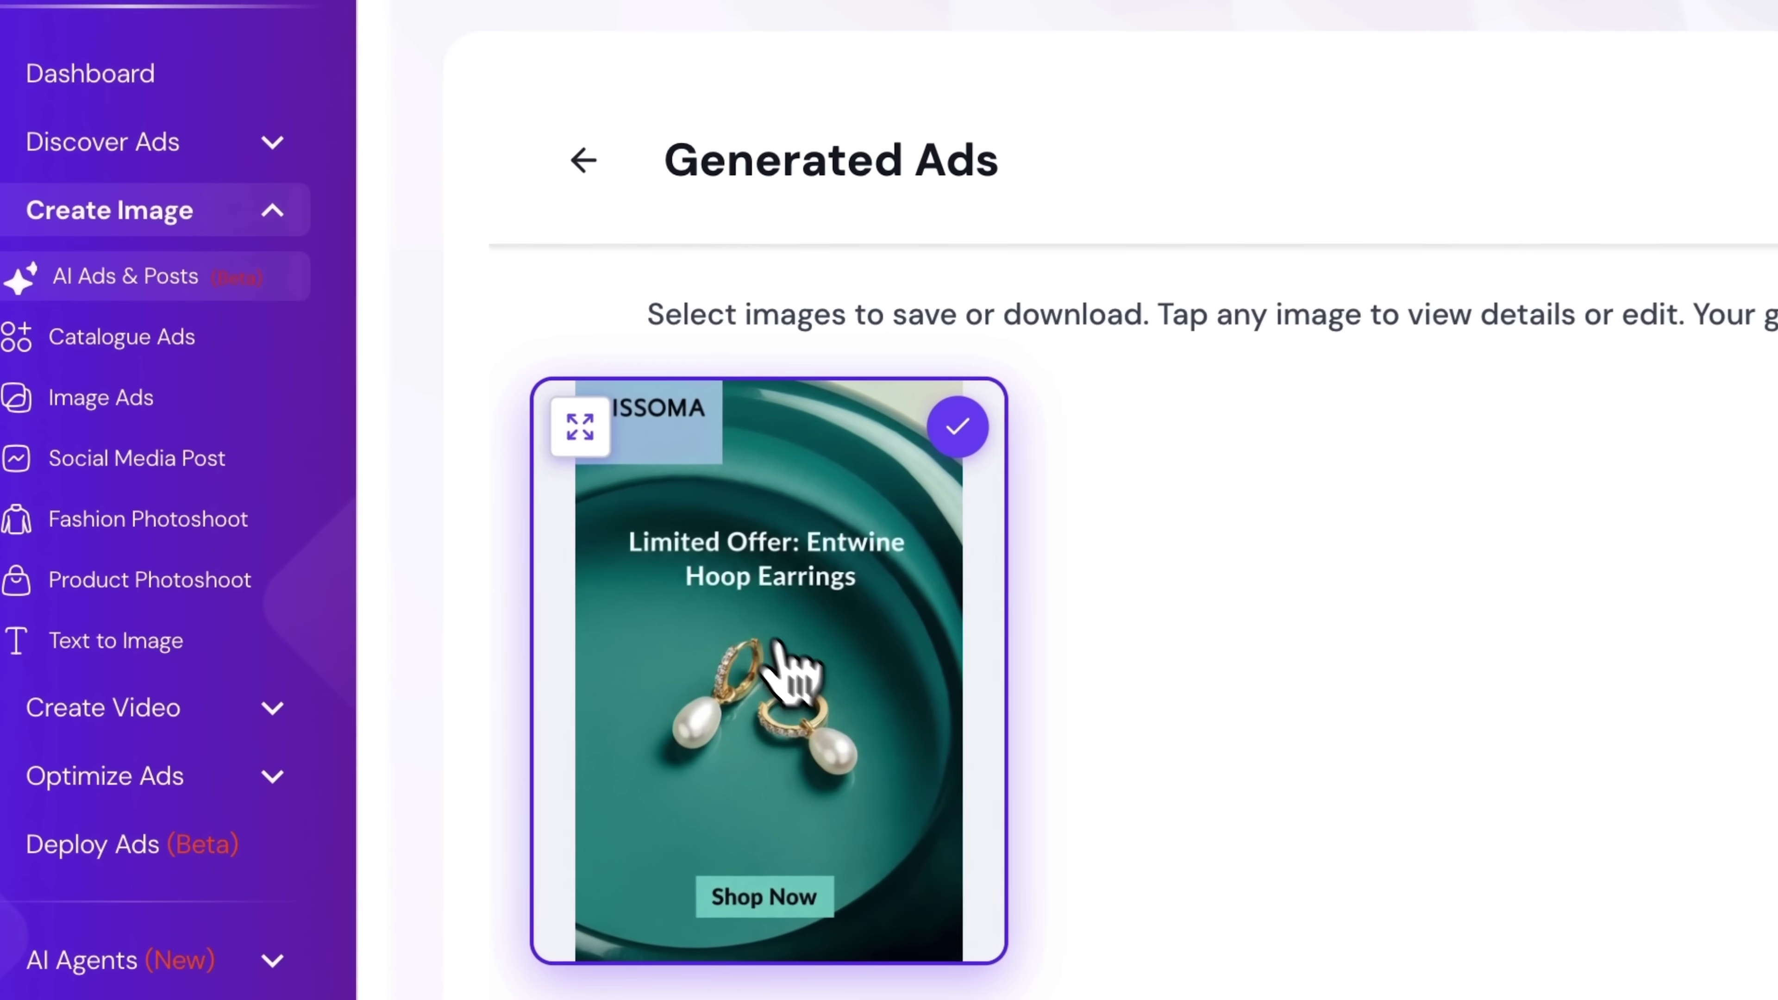
# Preview the generated 'Limited Offer: Entwine Hoop Earrings' ad enlarged
pyautogui.click(580, 426)
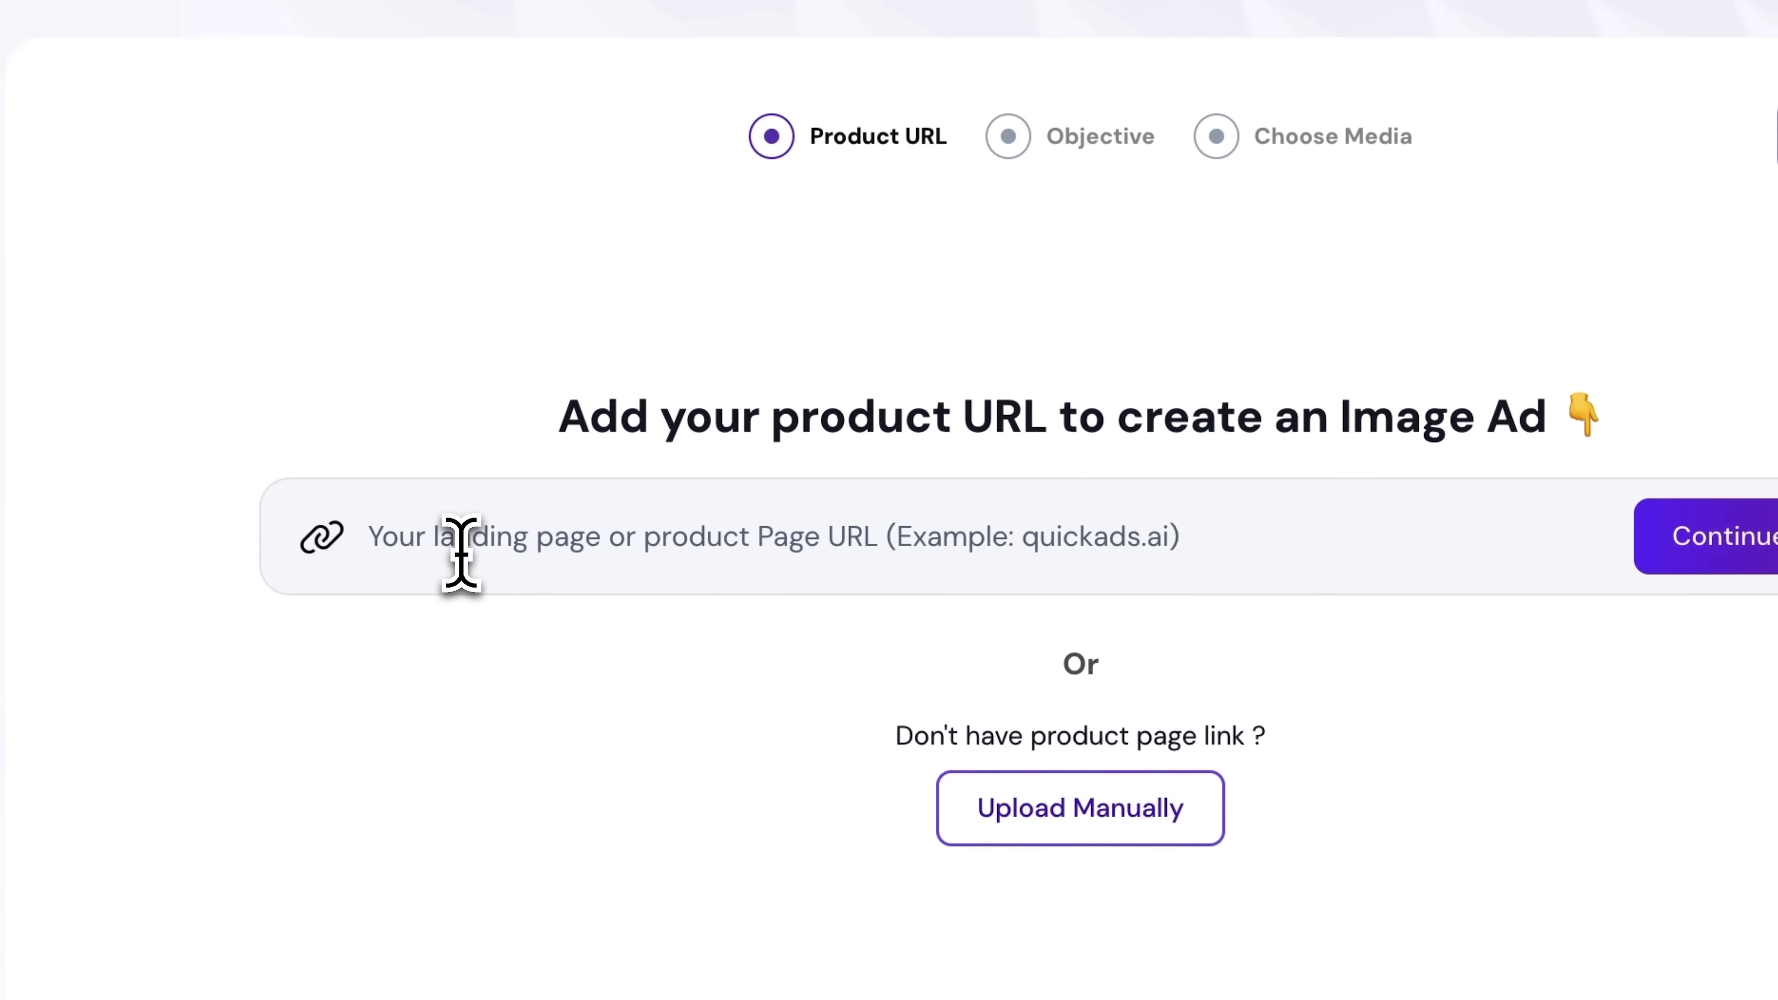
# Submit the Missoma chandelier hoops product link and set the objective to Stage 0: Brand Awareness
pyautogui.hotkey('ctrl', 'v')
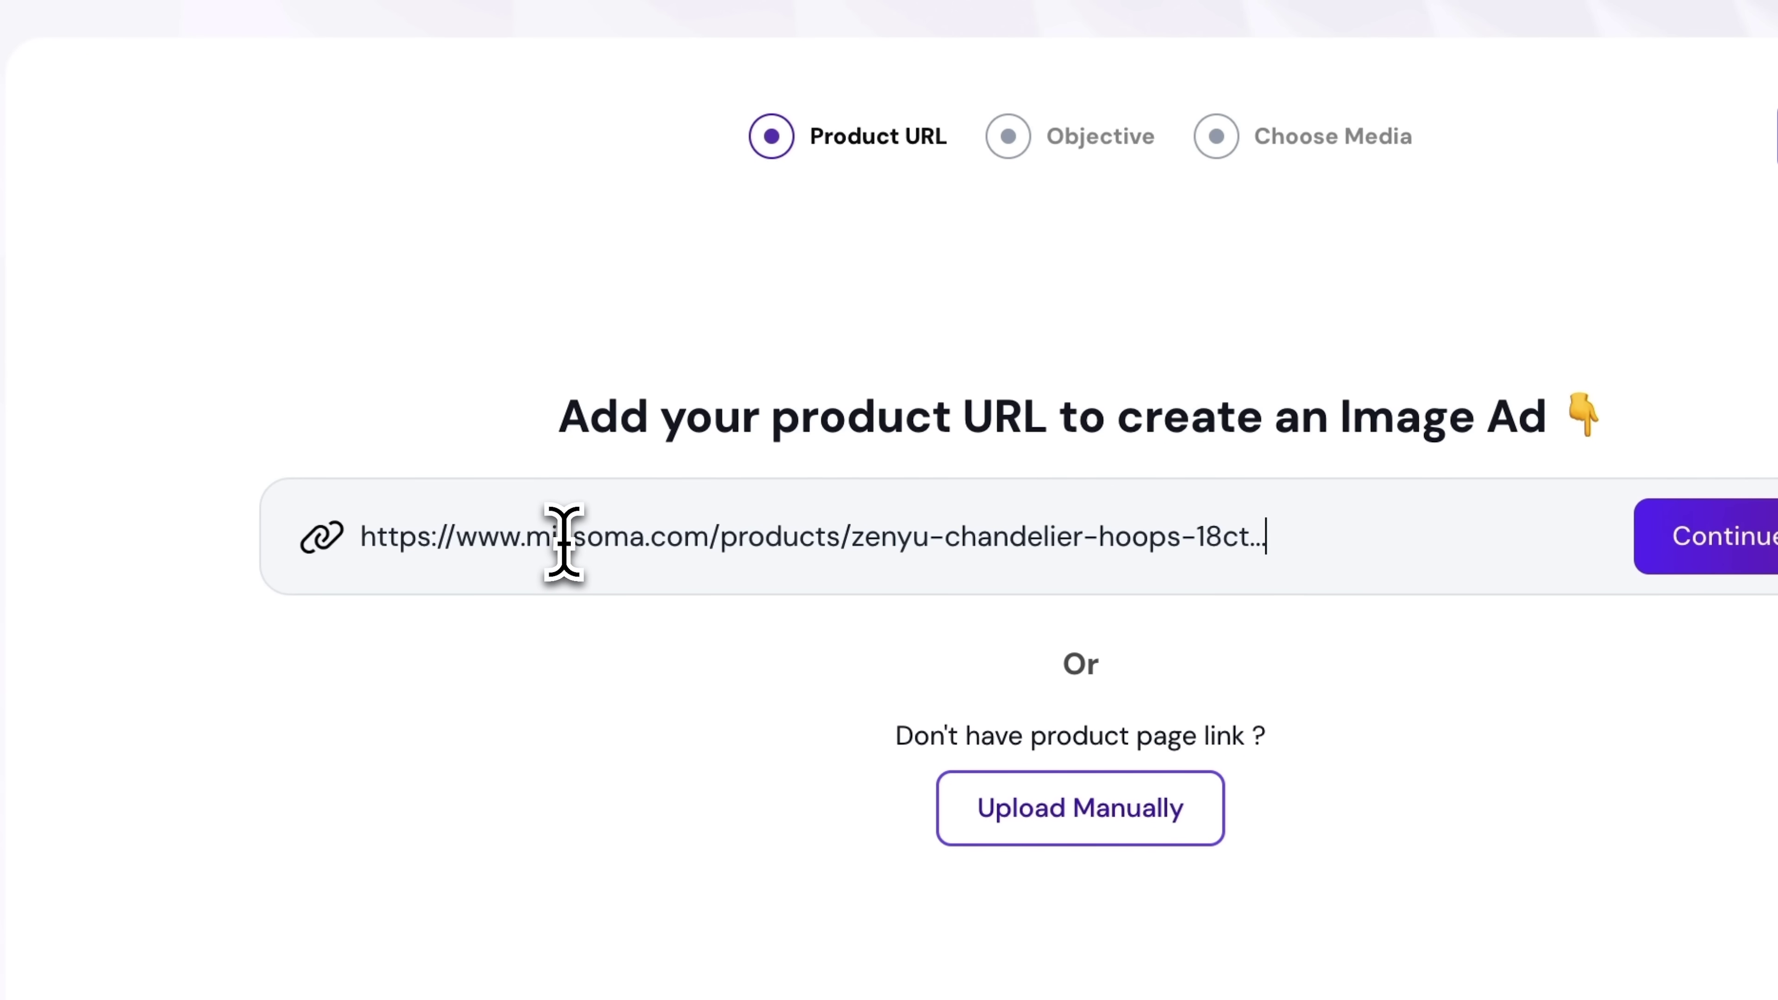
pyautogui.click(1669, 545)
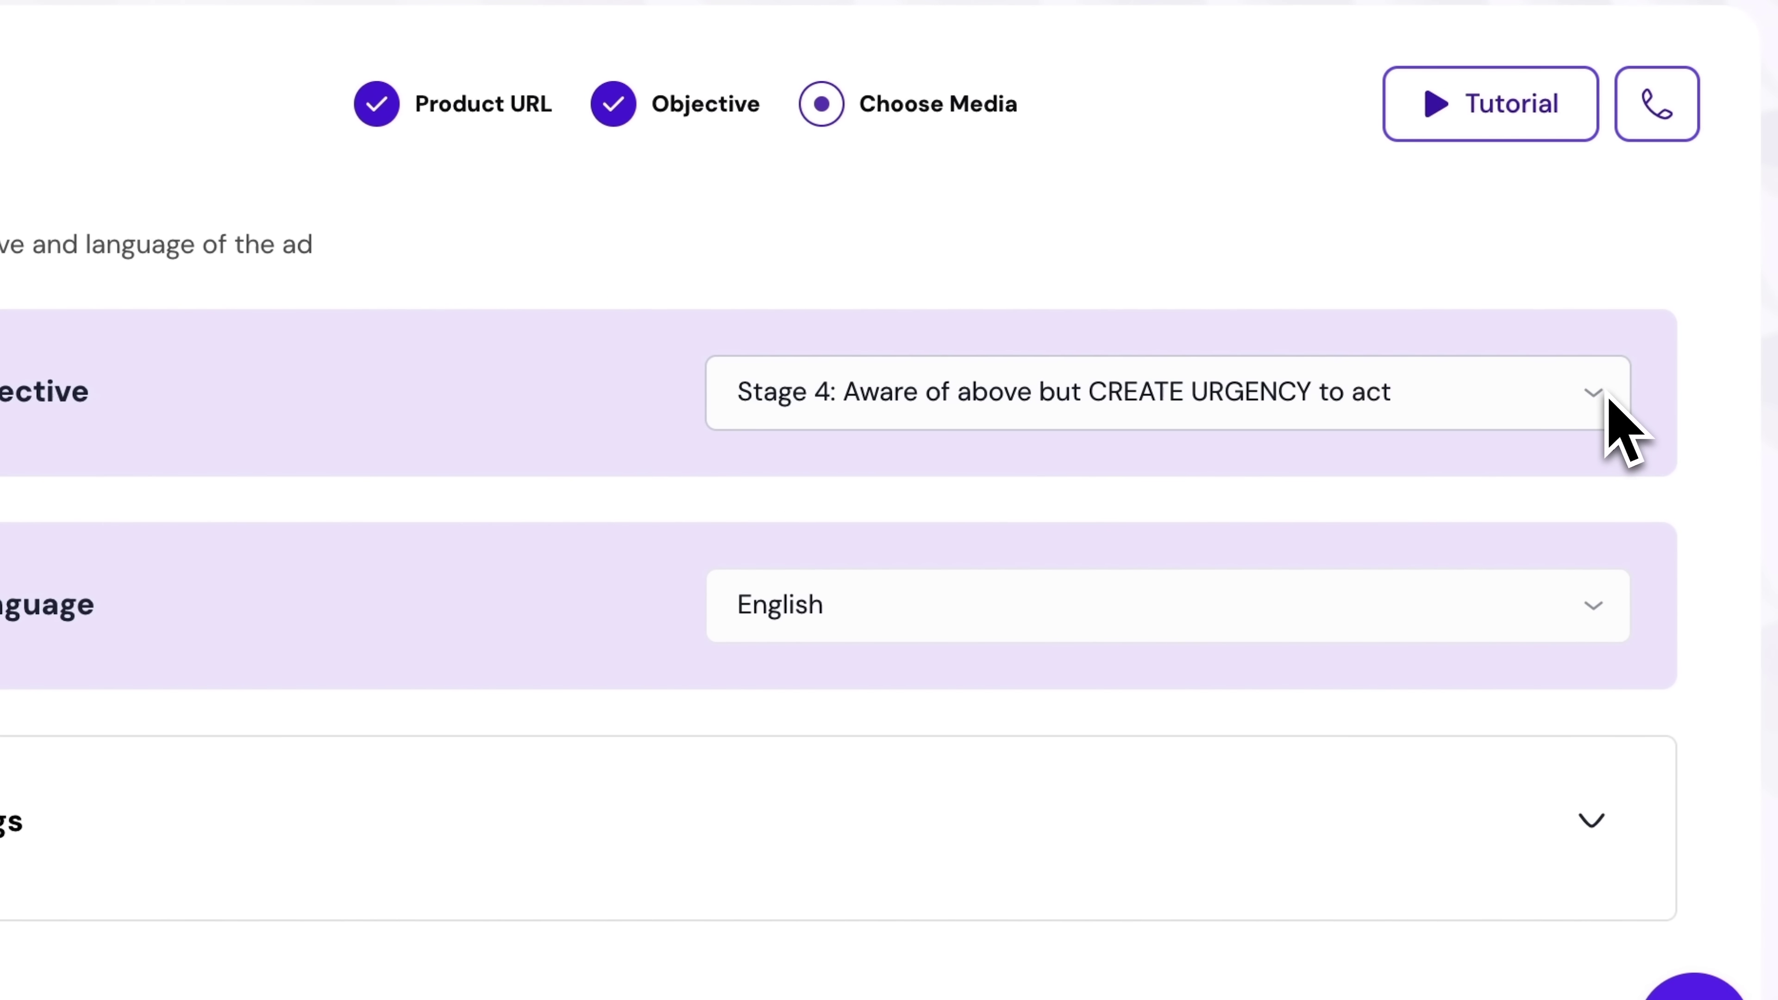
pyautogui.click(1673, 498)
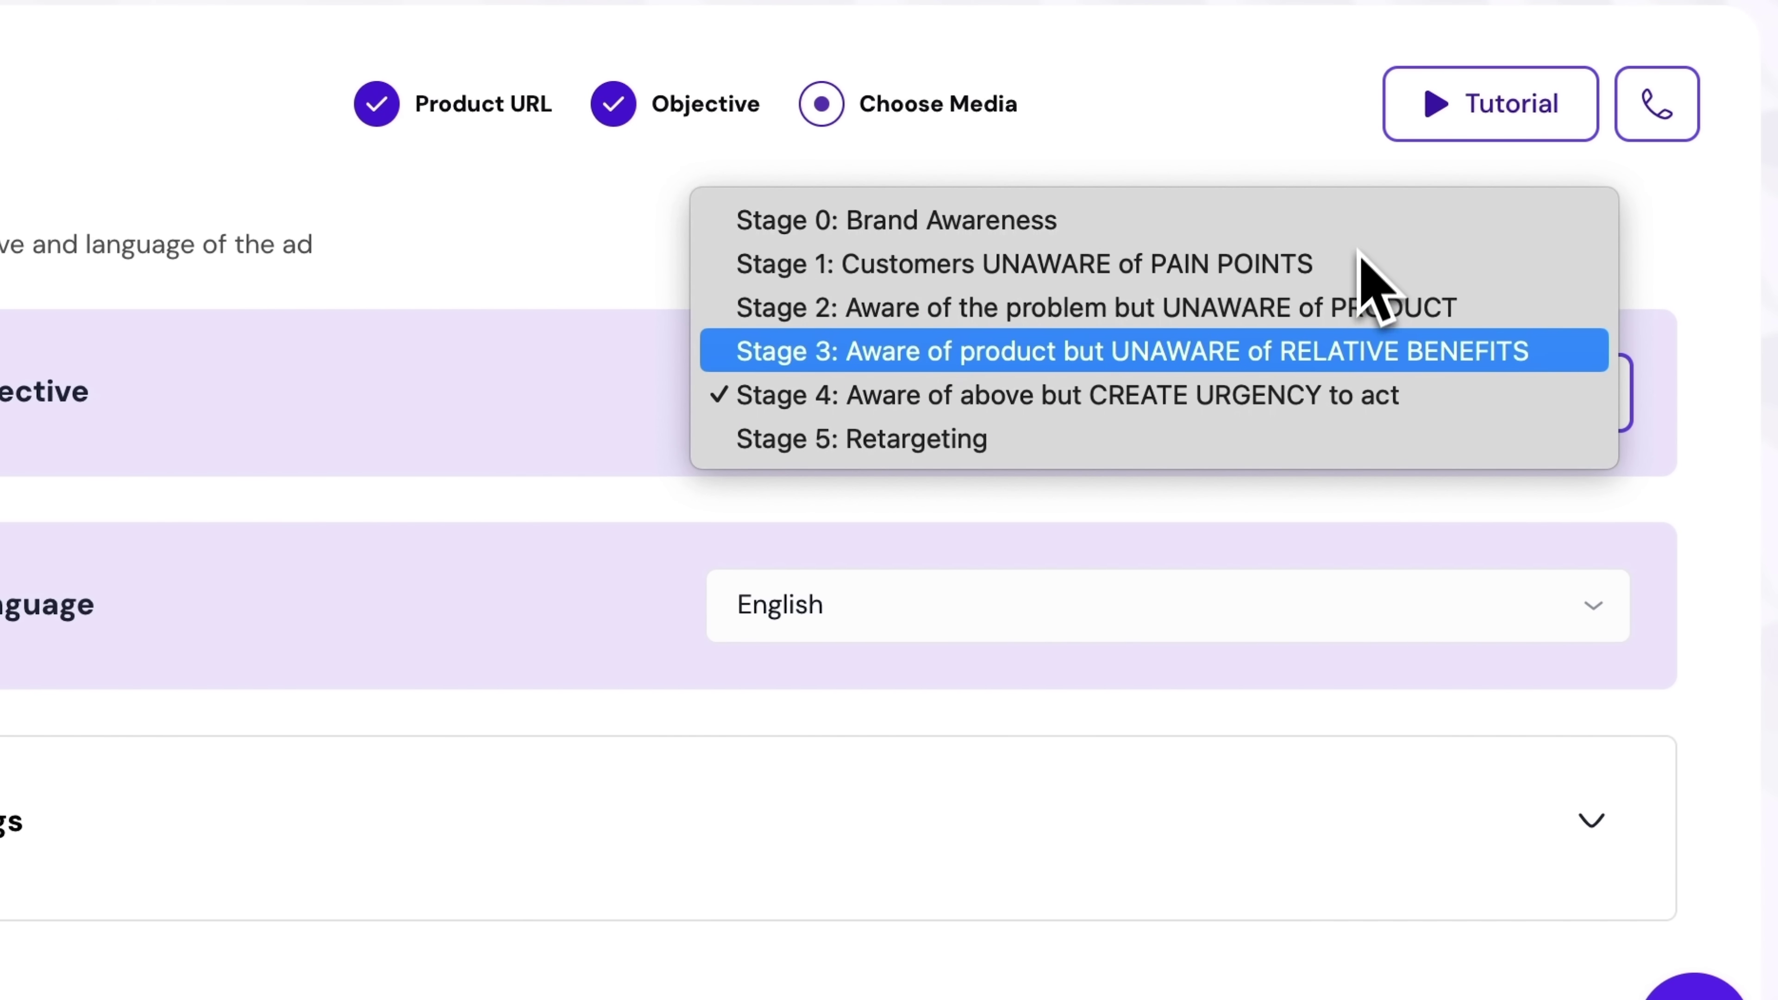
pyautogui.click(1364, 235)
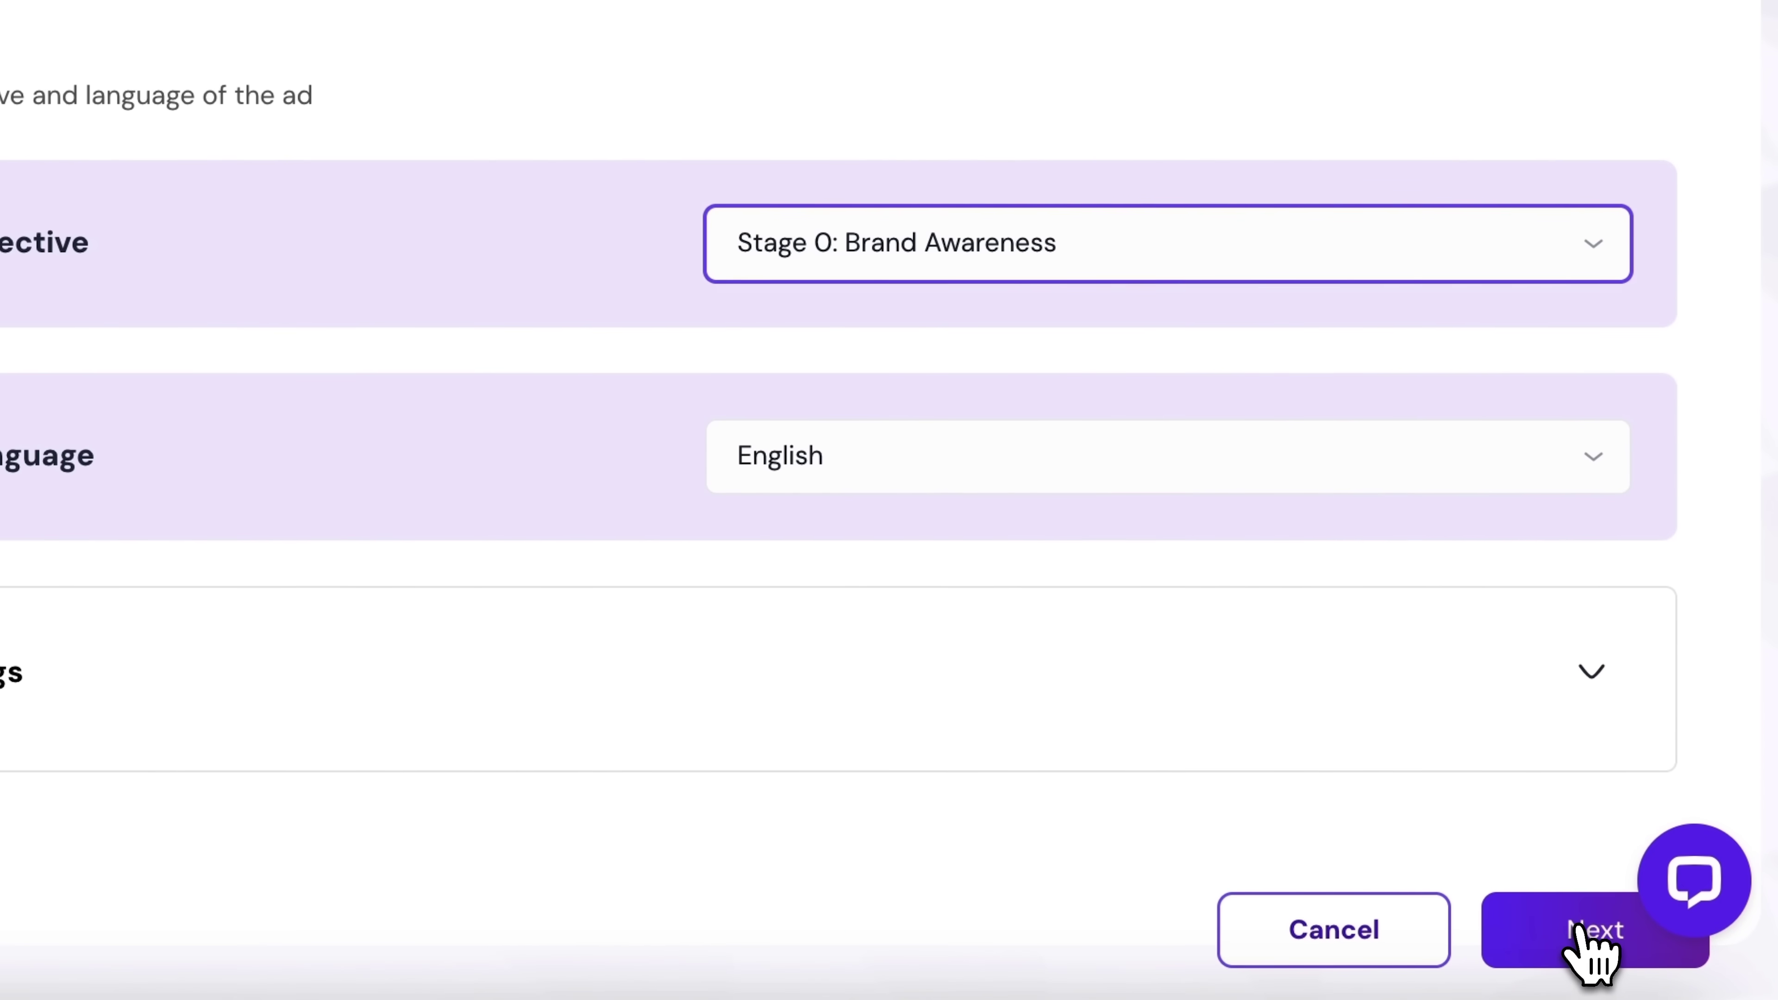
# Choose the gold snake earring image and create the ad from it
pyautogui.click(1588, 943)
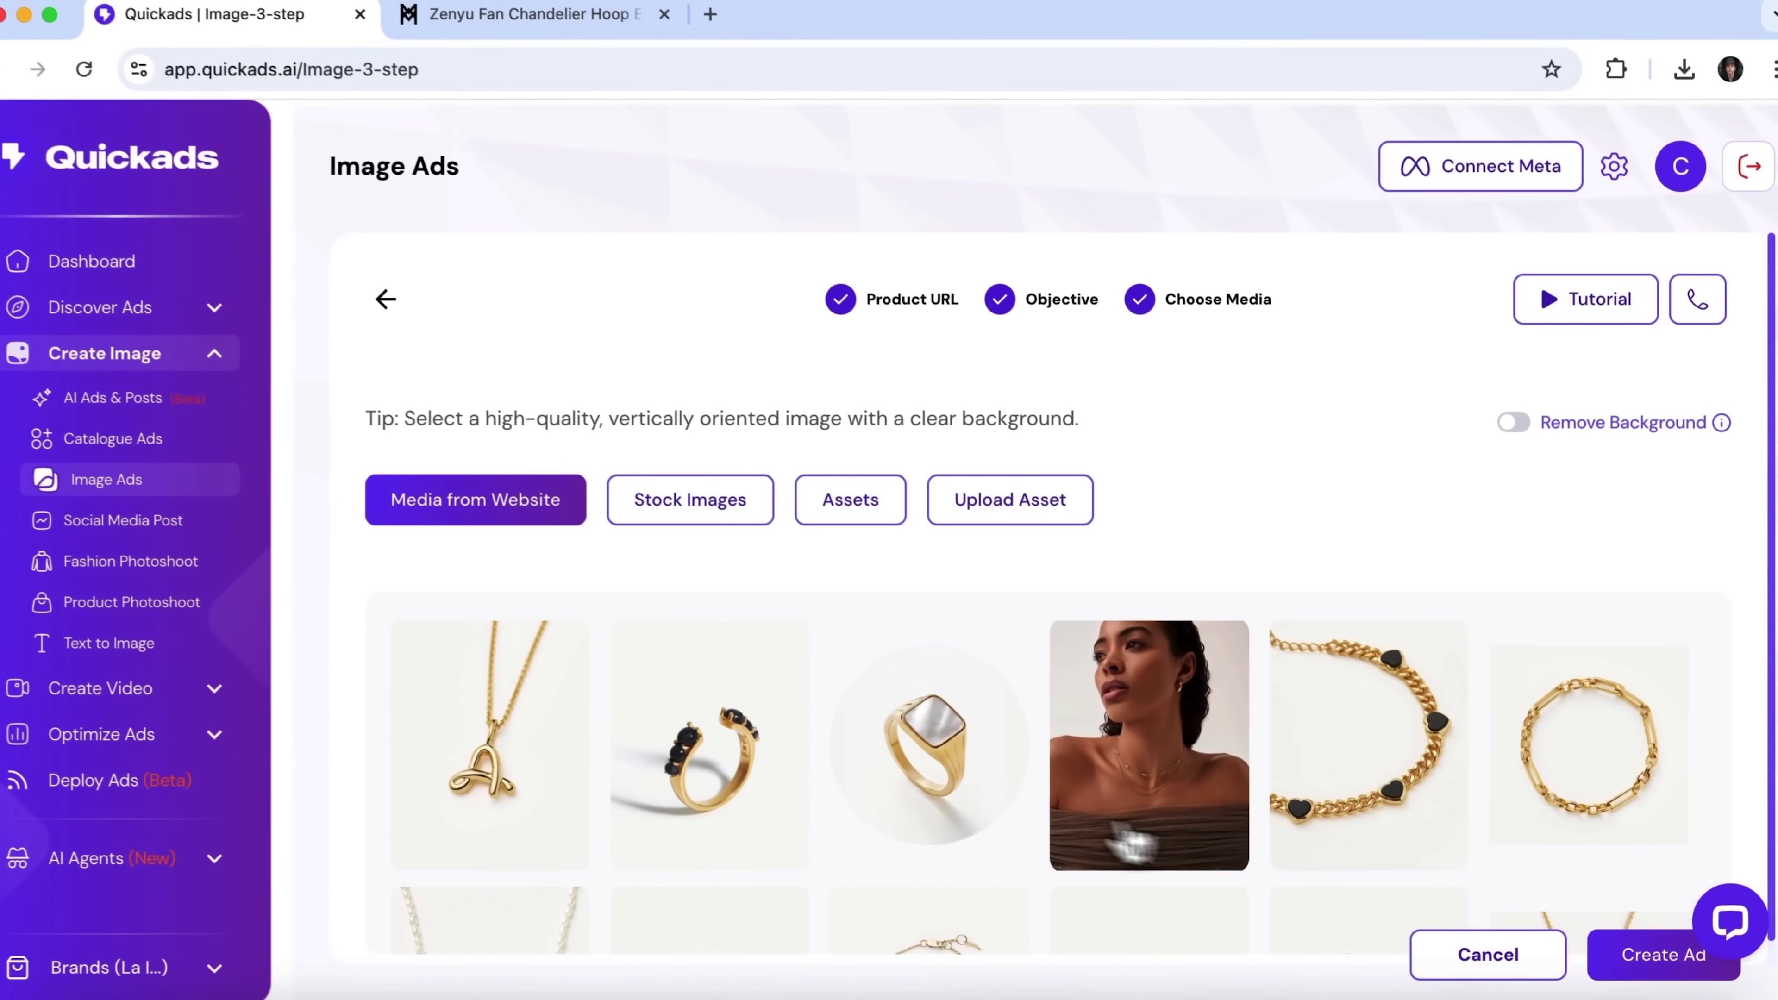
pyautogui.scroll(-5, 995, 825)
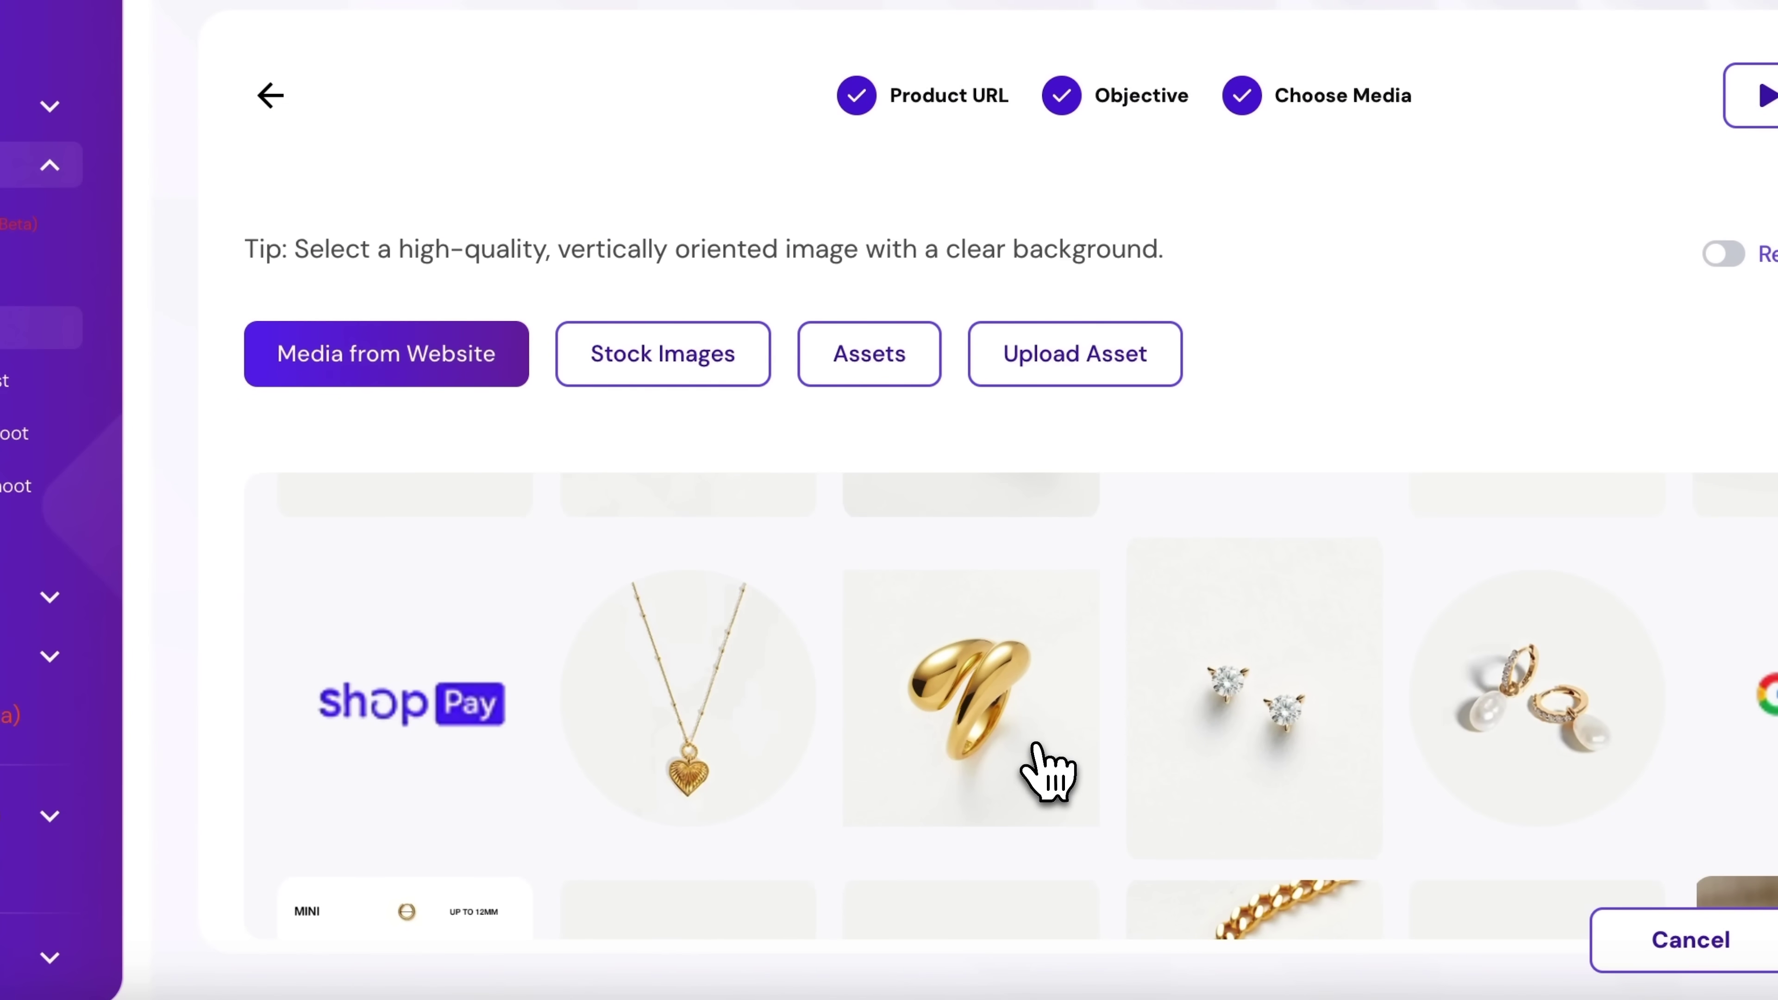
pyautogui.scroll(-3, 1034, 746)
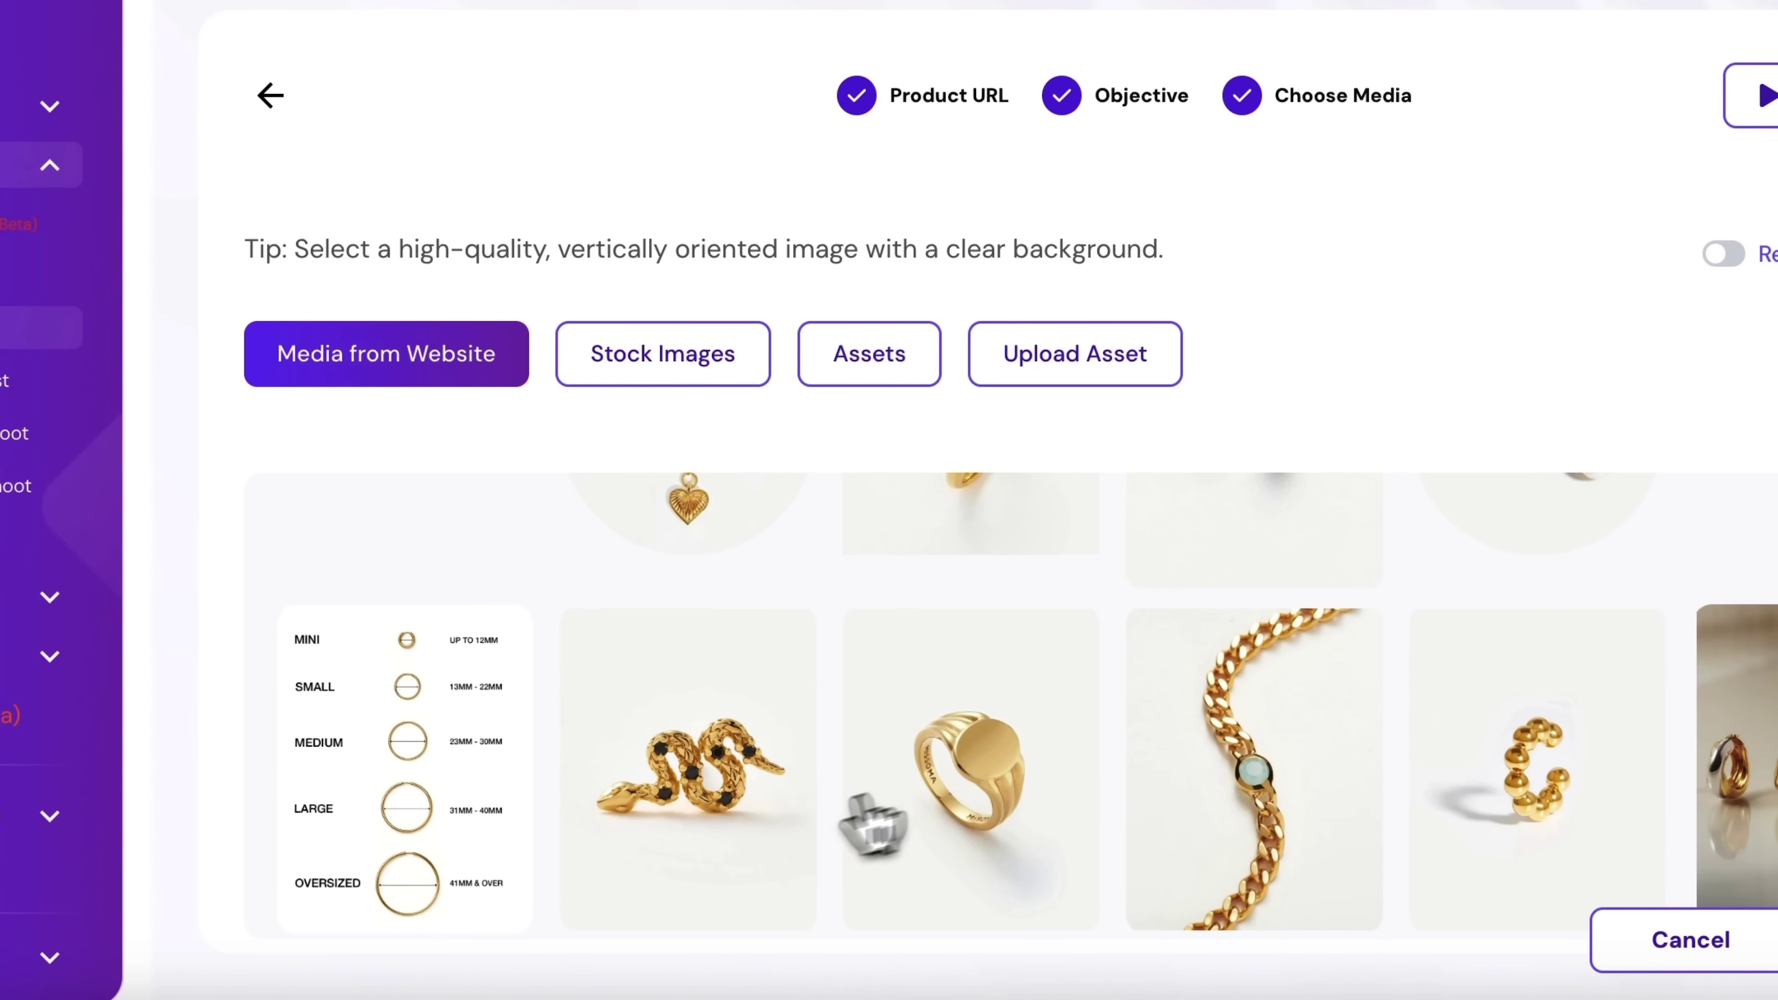
pyautogui.click(465, 727)
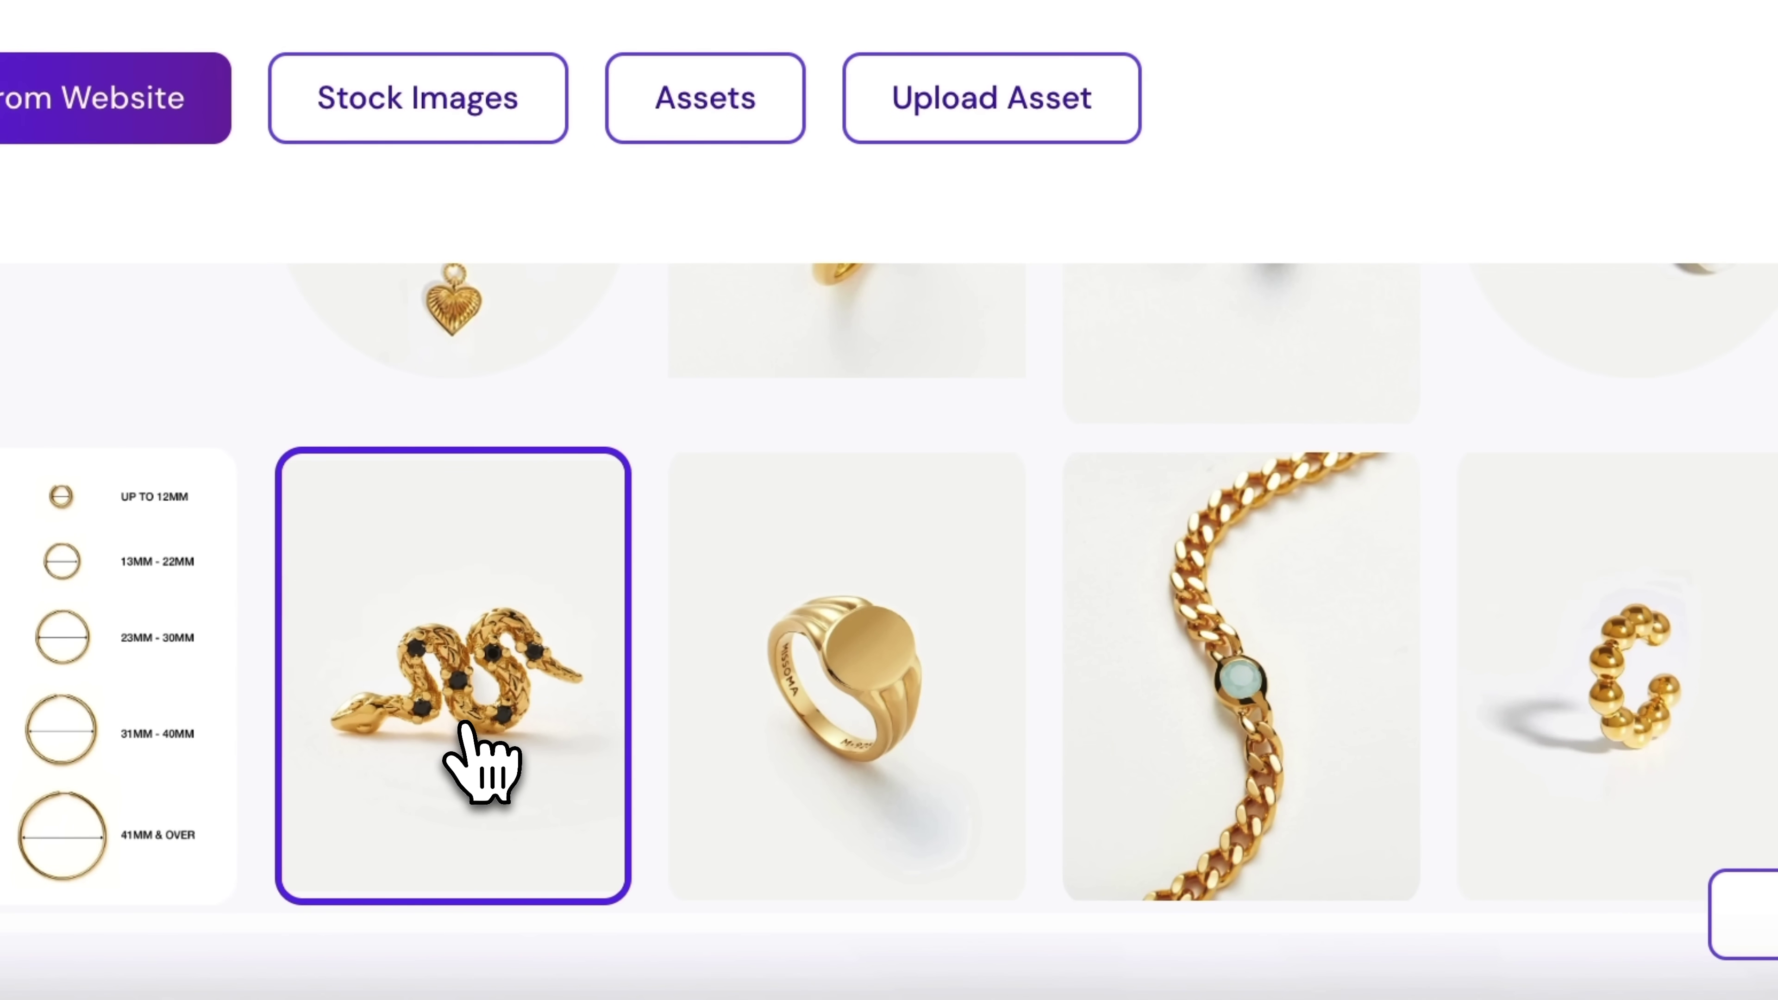
pyautogui.click(1408, 914)
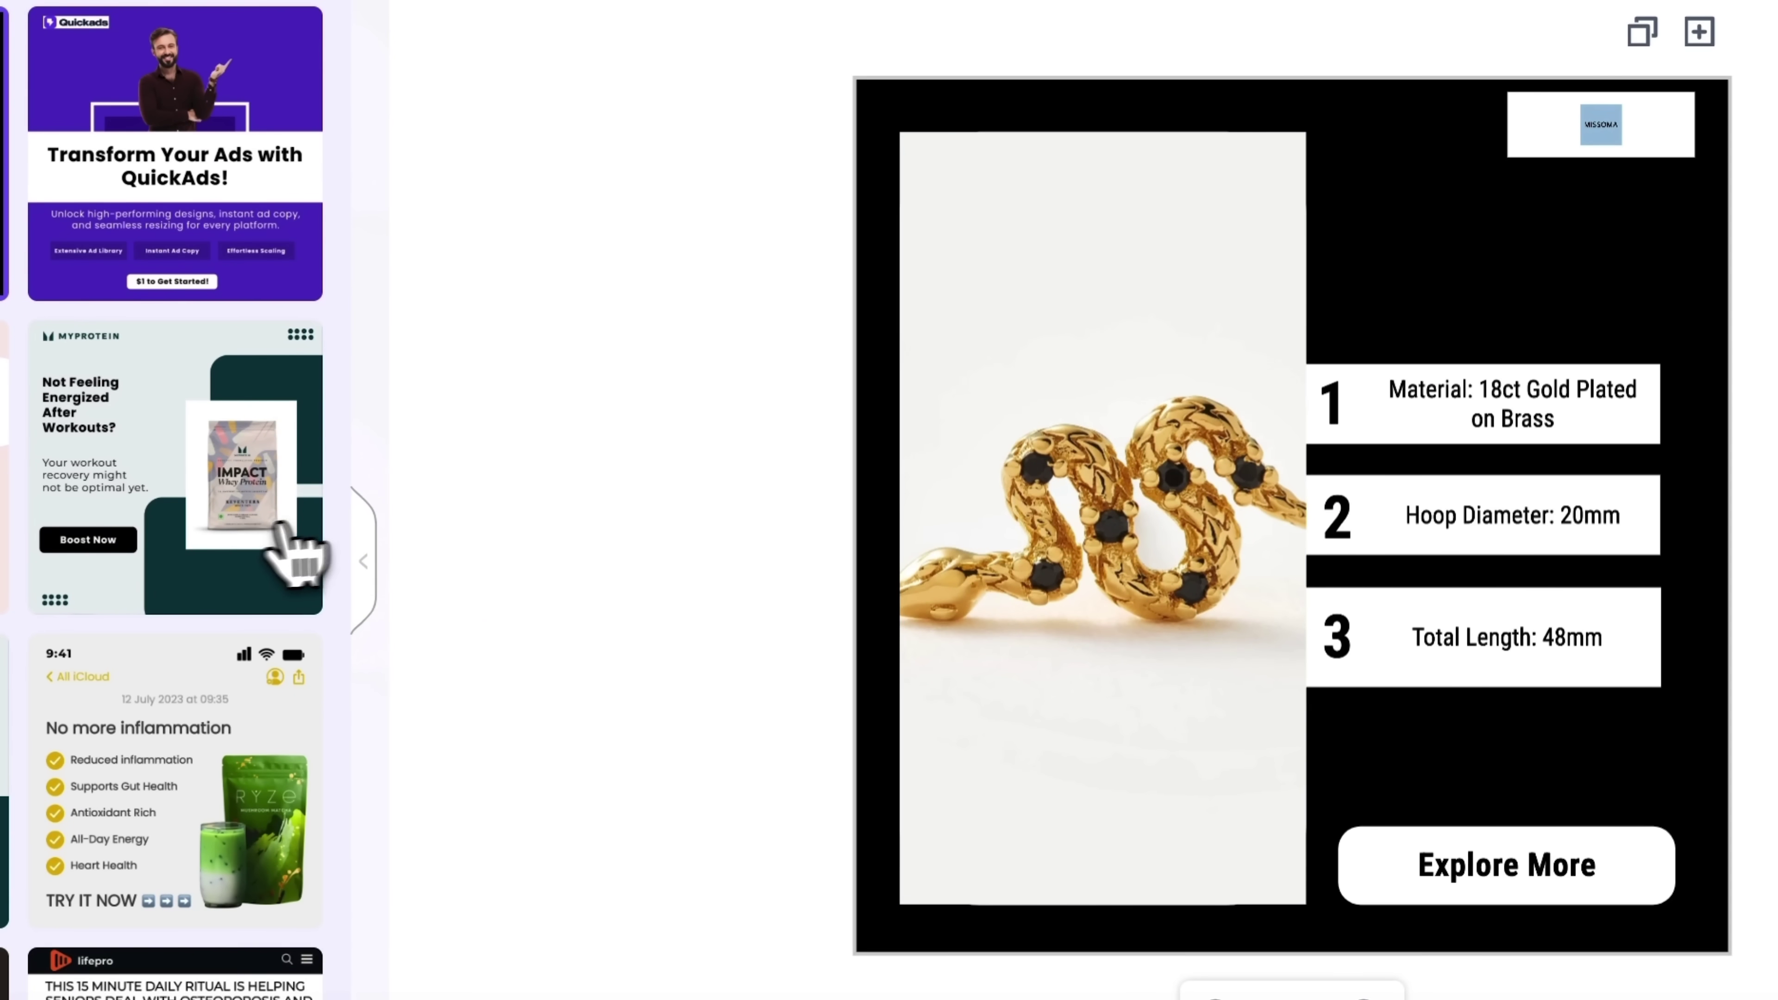
# Try the MyProtein and Gut Inflammation Gone templates on the snake earring ad
pyautogui.click(256, 560)
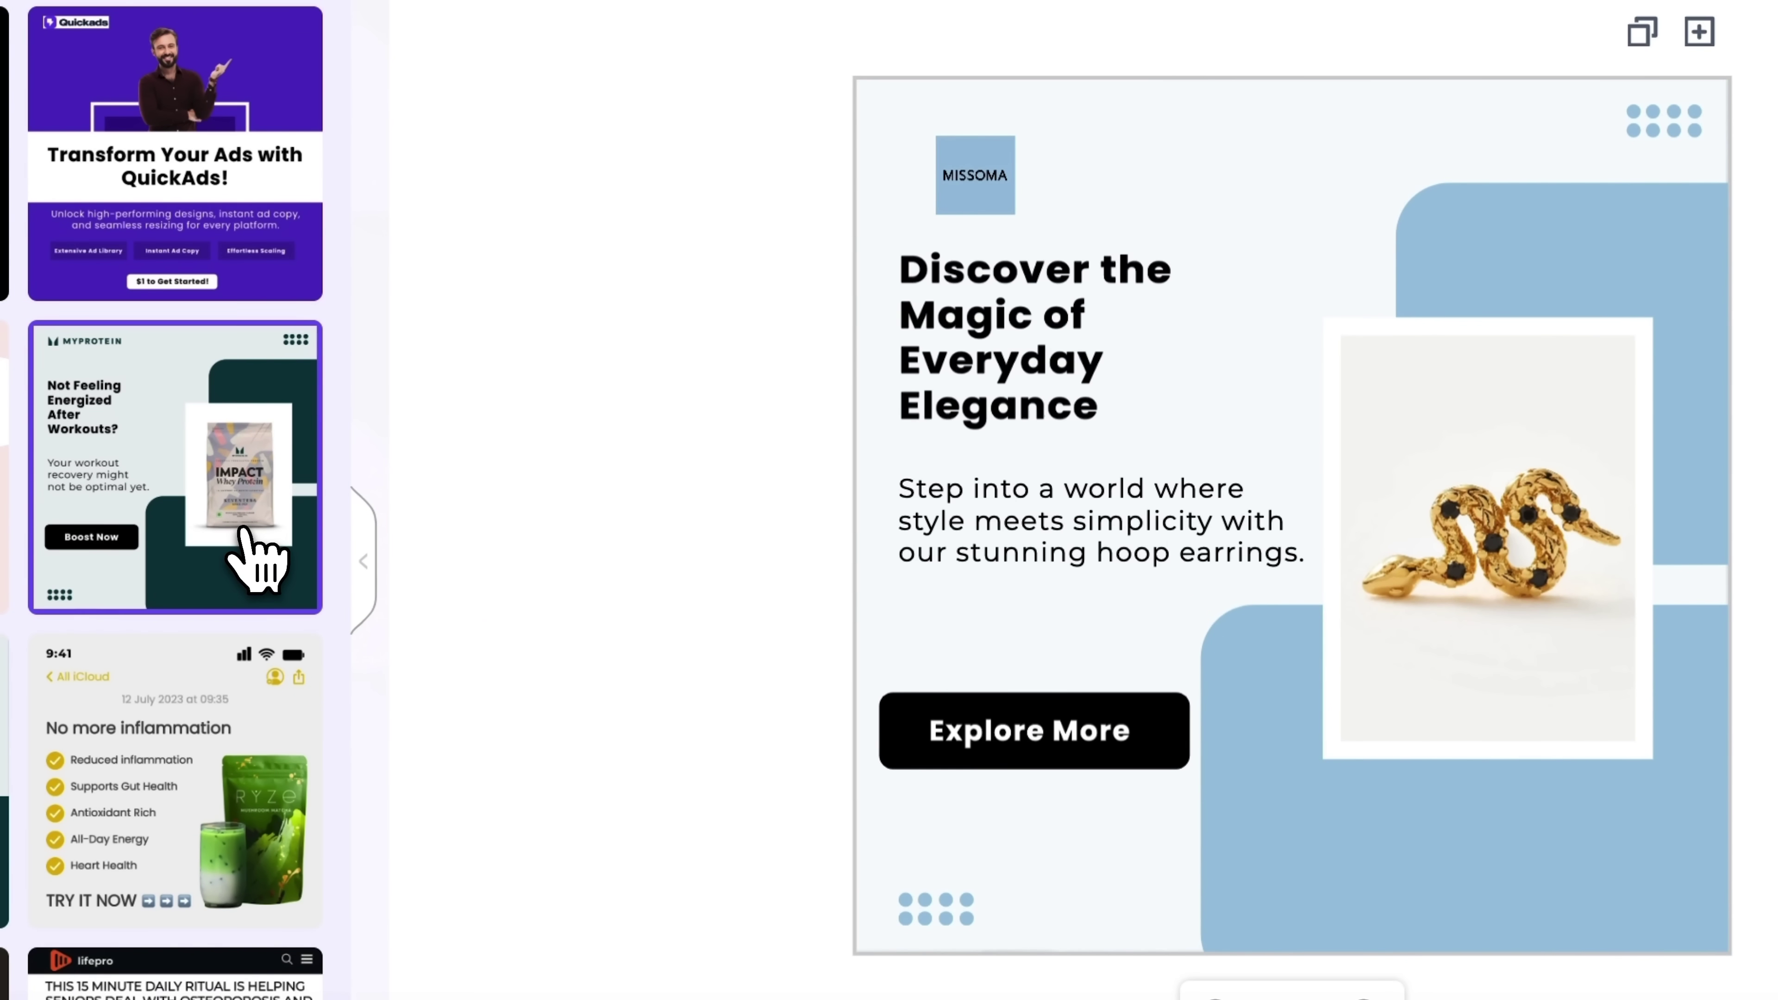
pyautogui.scroll(-4, 255, 560)
pyautogui.scroll(-9, 252, 561)
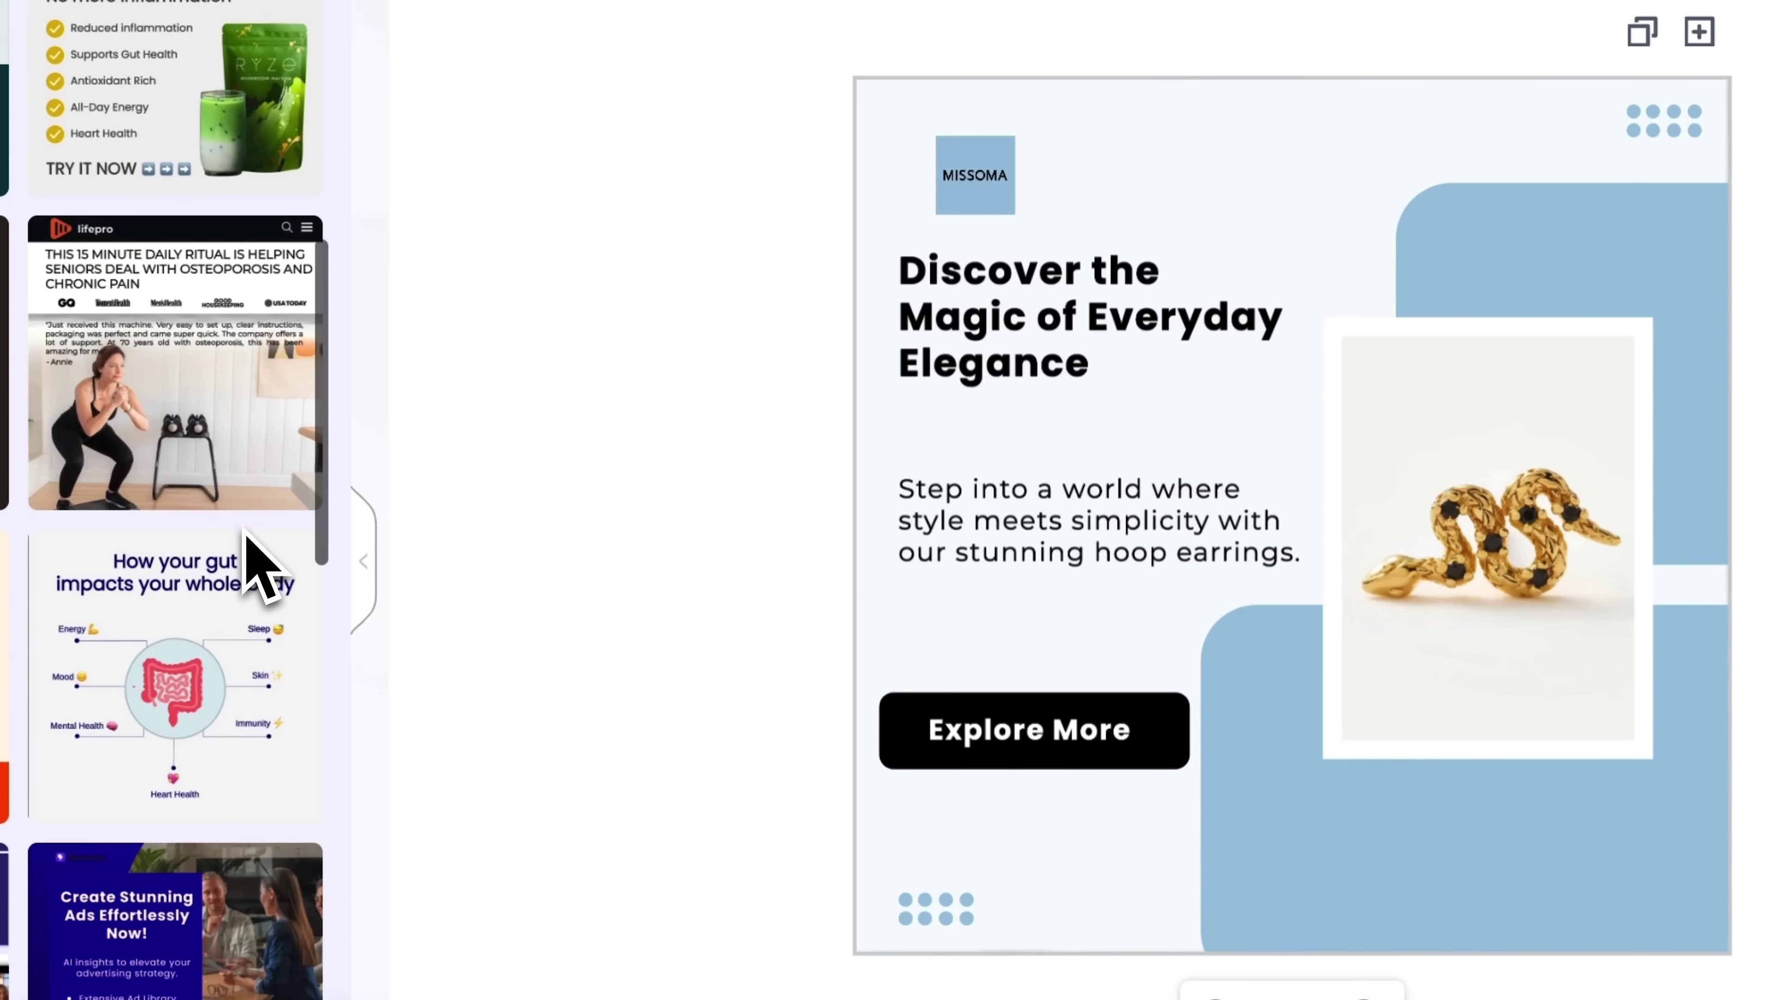
pyautogui.scroll(-7, 245, 529)
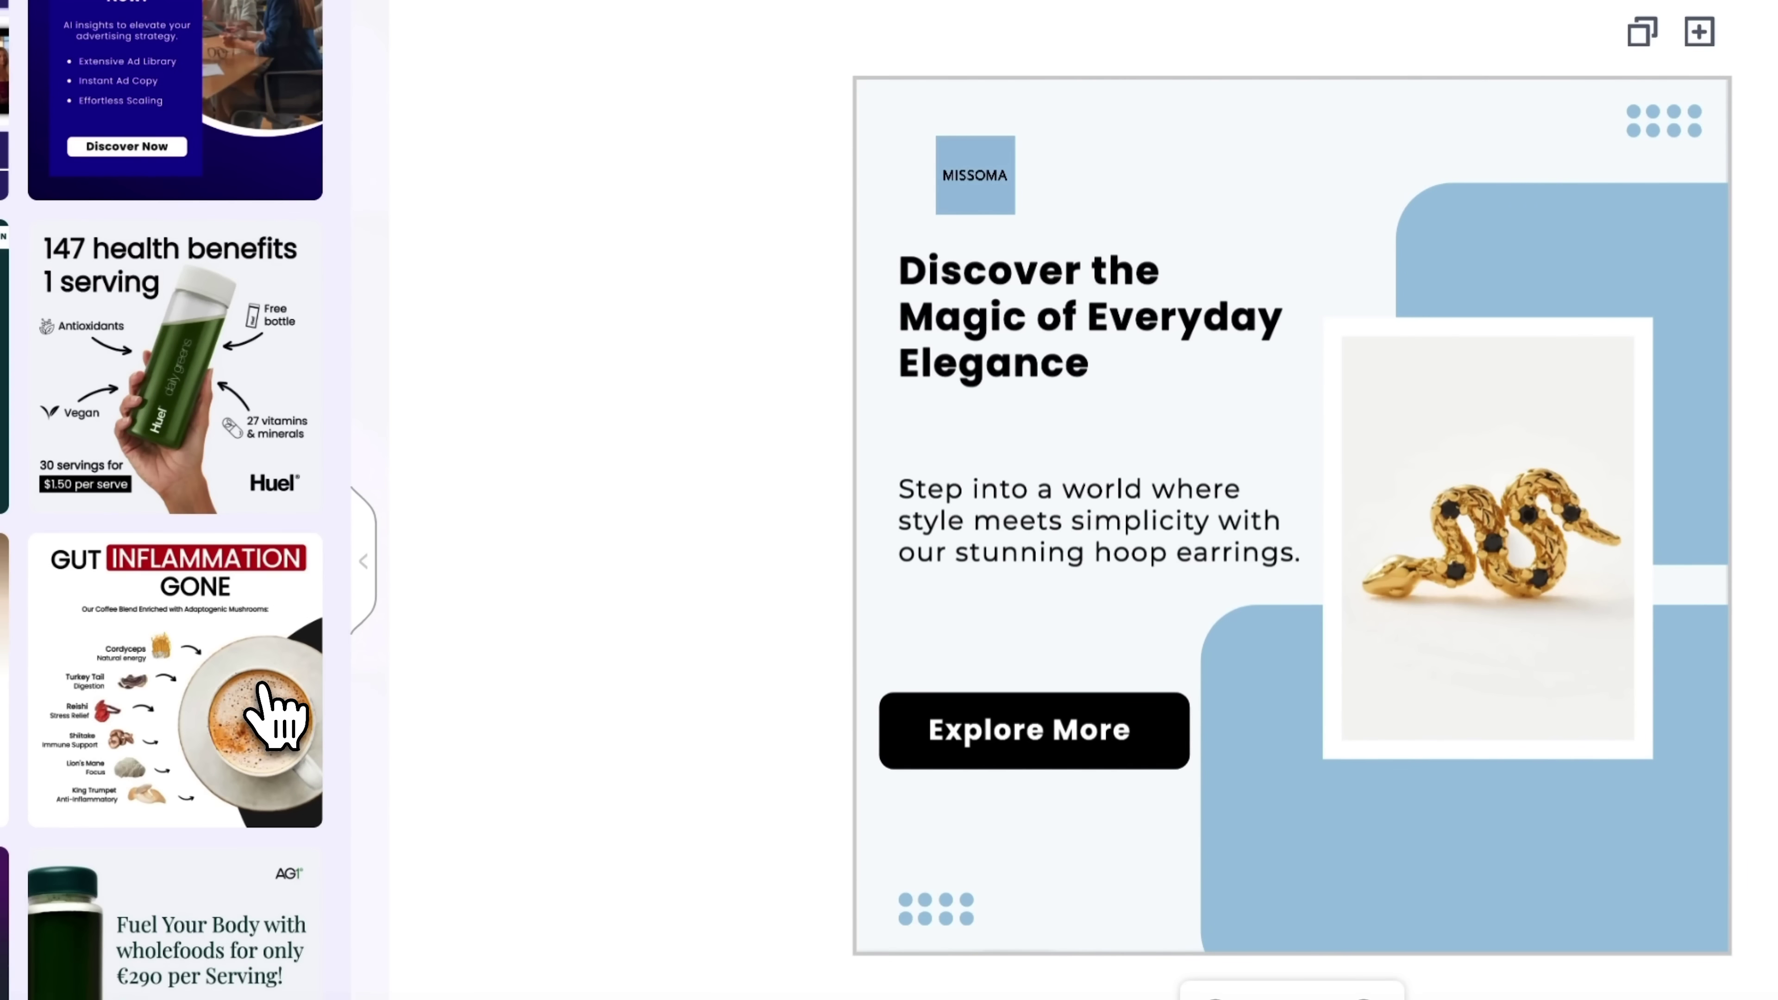
pyautogui.click(264, 690)
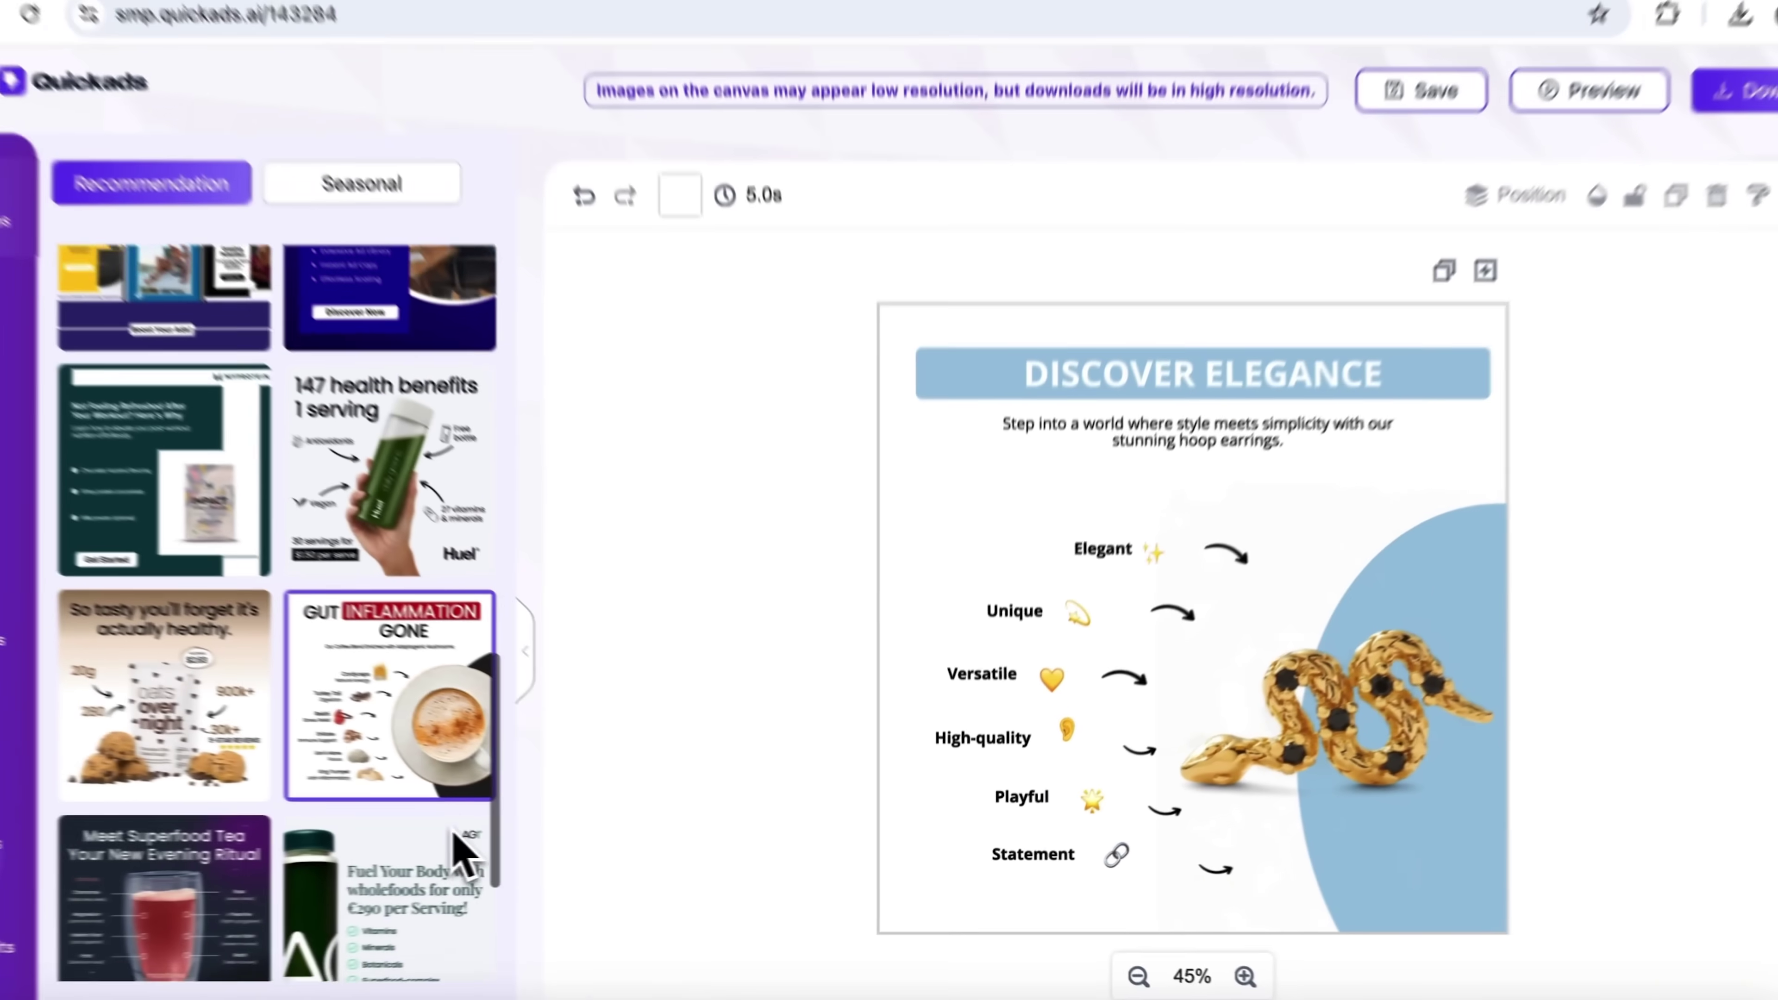
# Apply the large-photo template with review caption, save the project, and show download formats
pyautogui.scroll(-10, 315, 916)
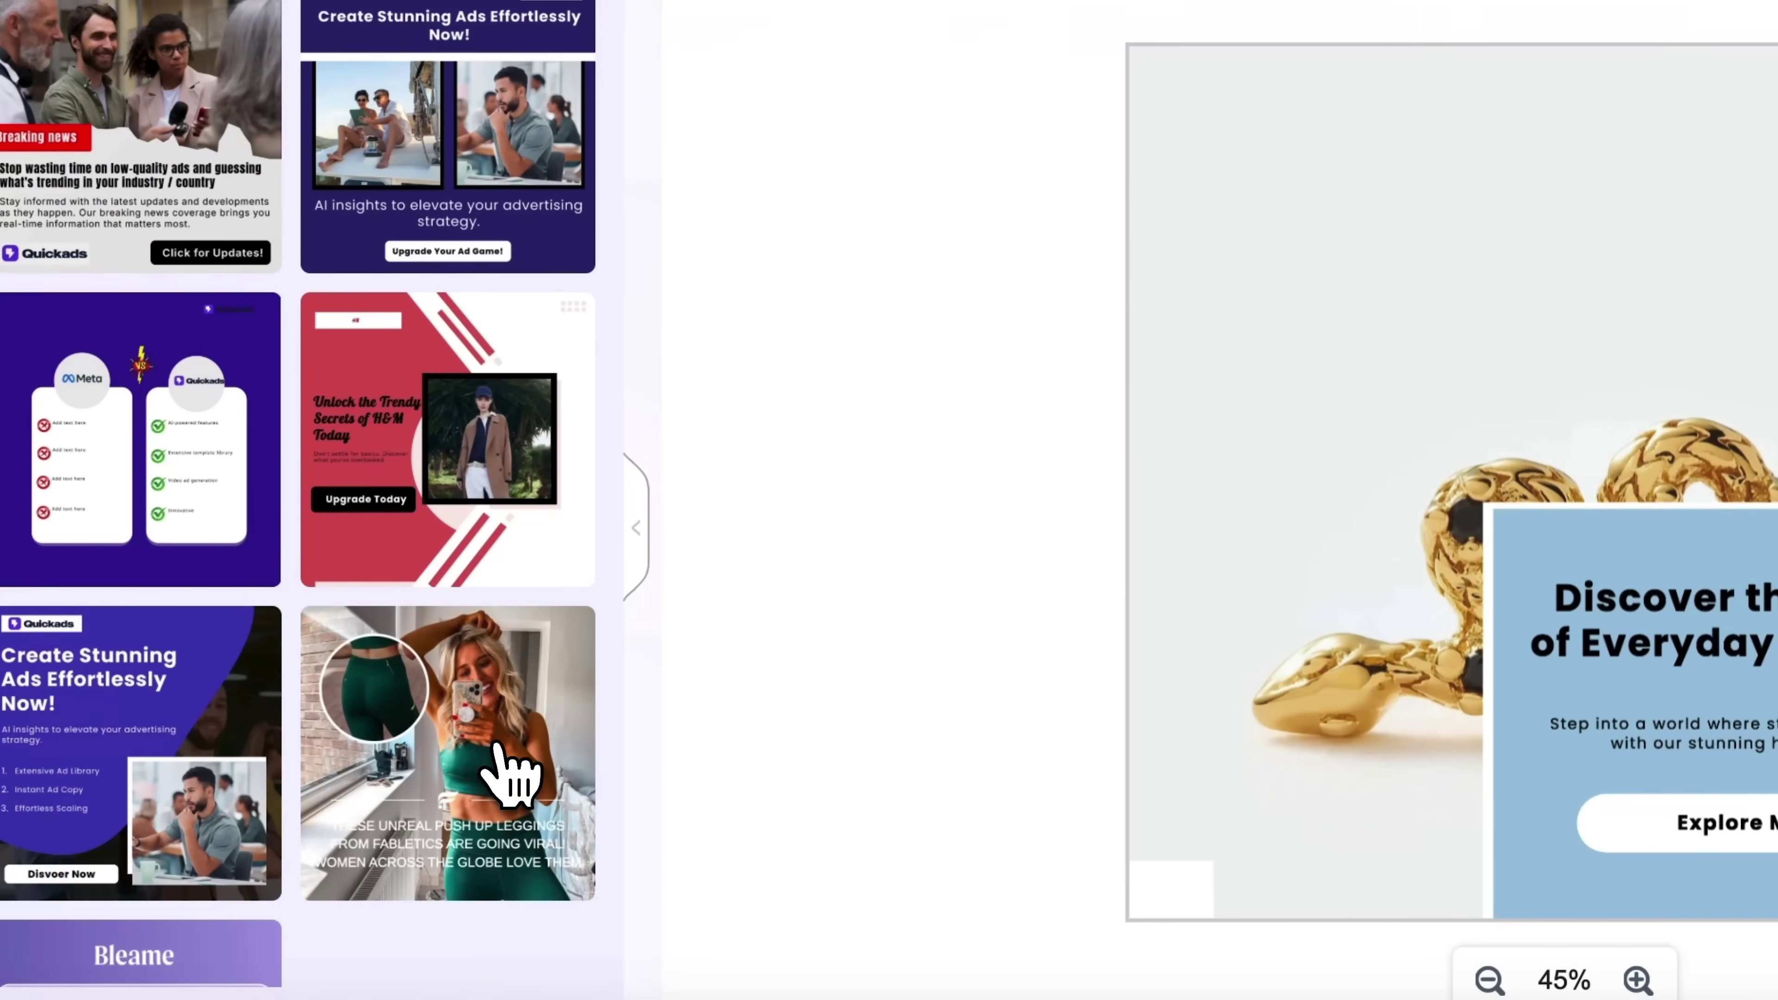
pyautogui.click(510, 774)
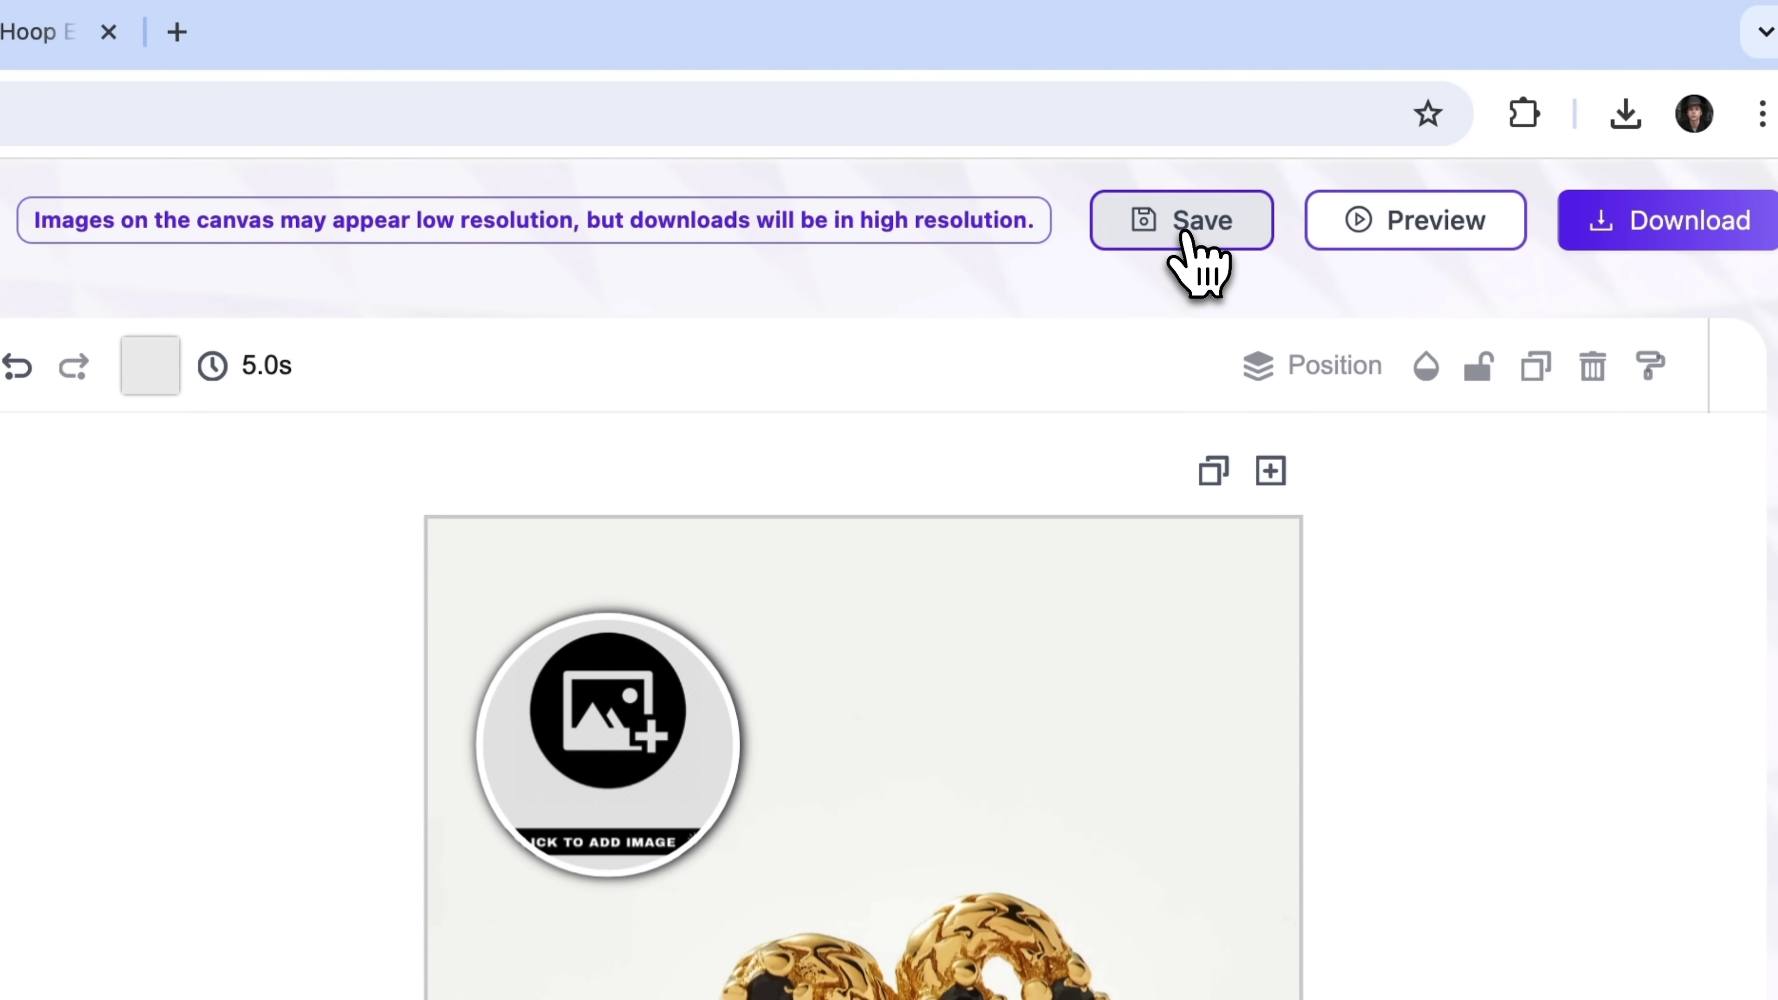
pyautogui.click(1185, 235)
pyautogui.click(1666, 219)
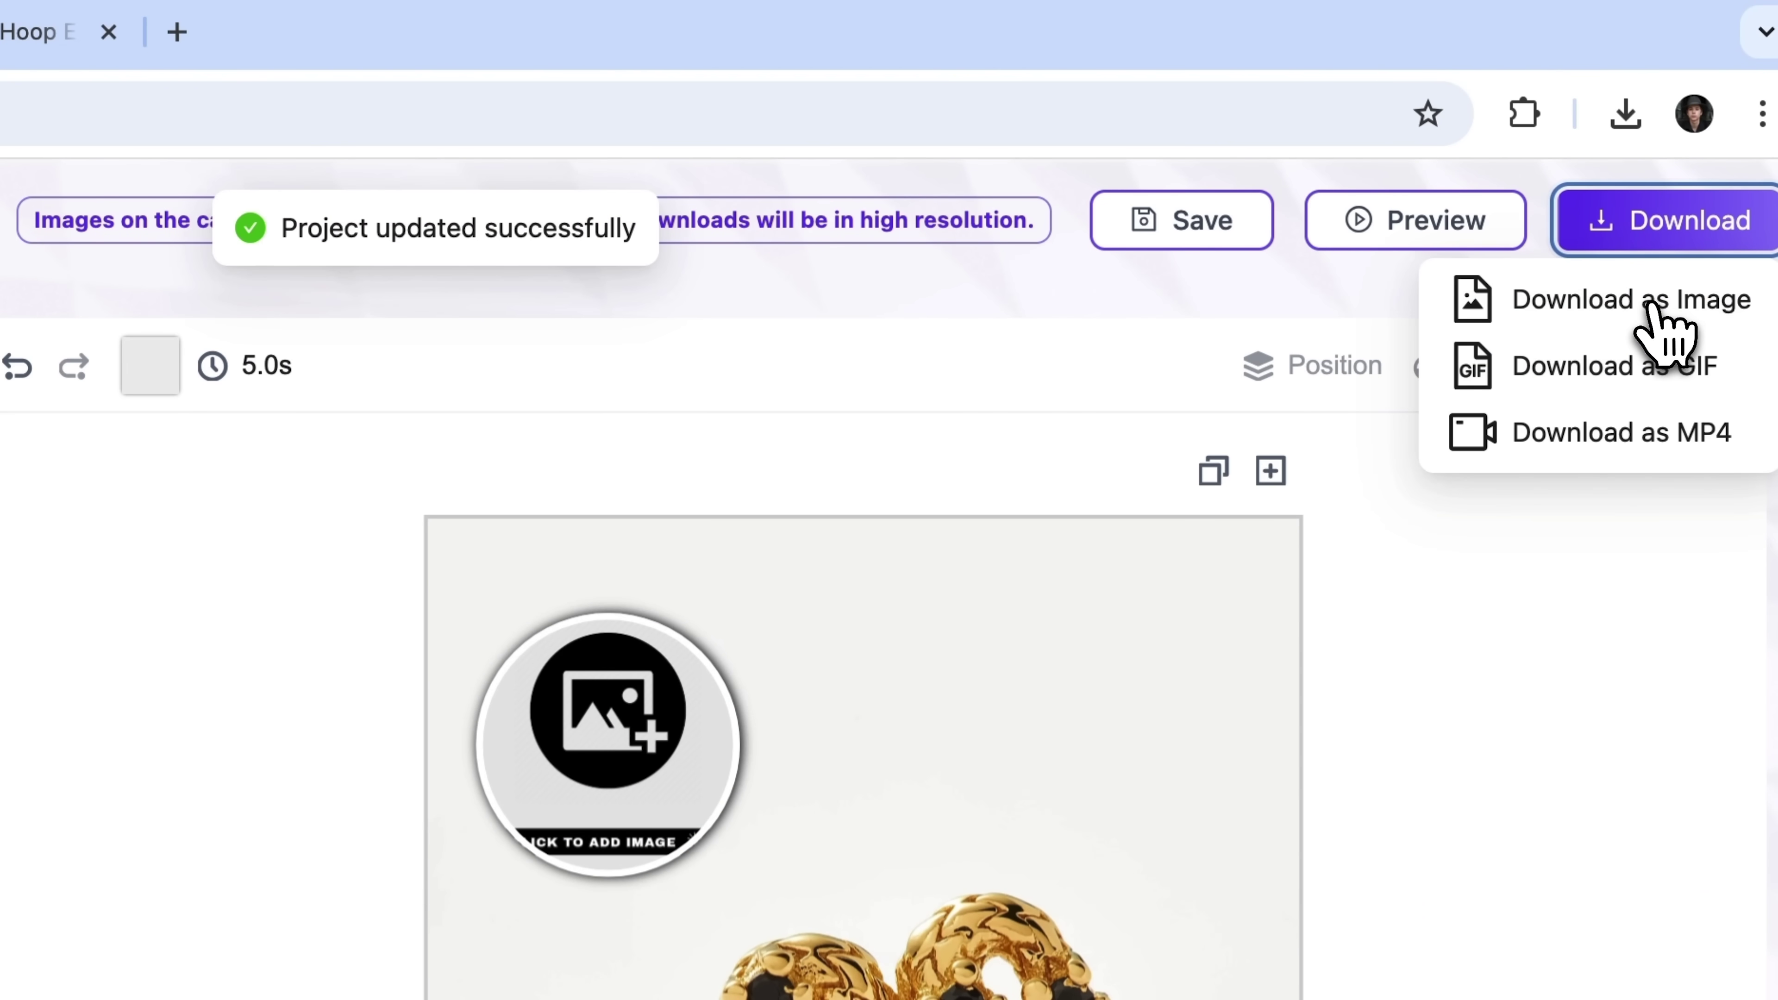